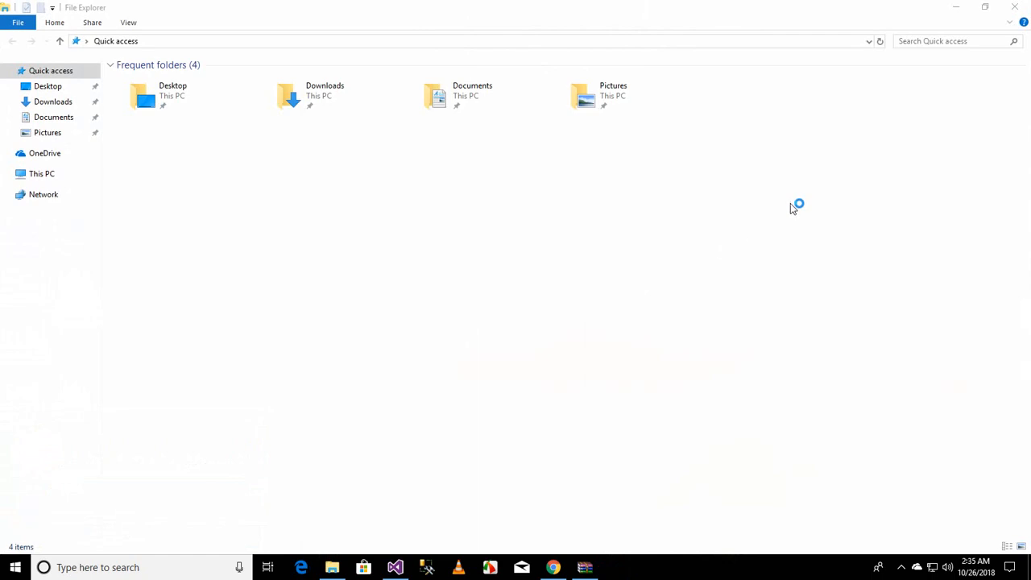
# Step: Close File Explorer and open a new blank workbook in Excel
pyautogui.click(1014, 7)
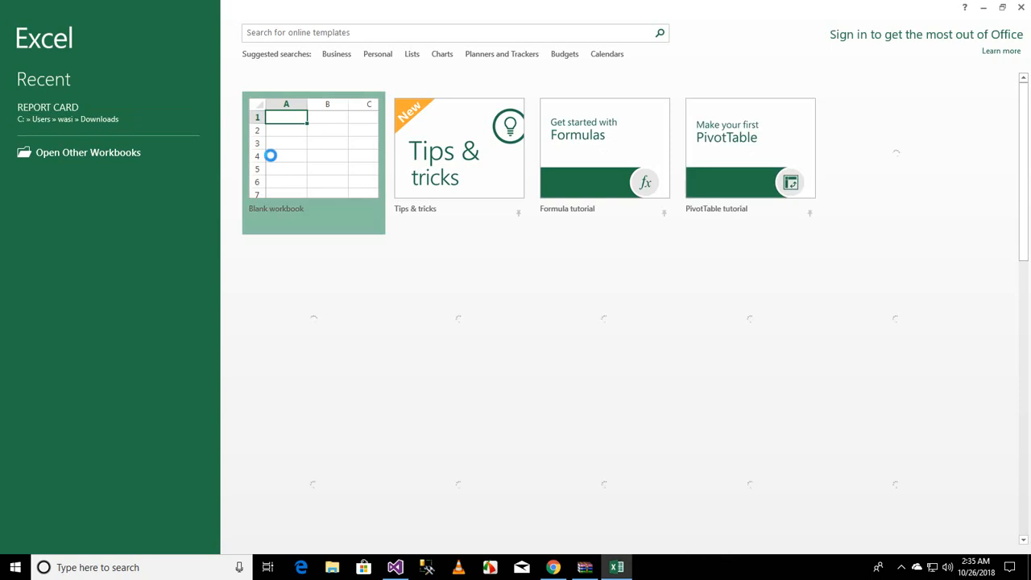
pyautogui.click(271, 155)
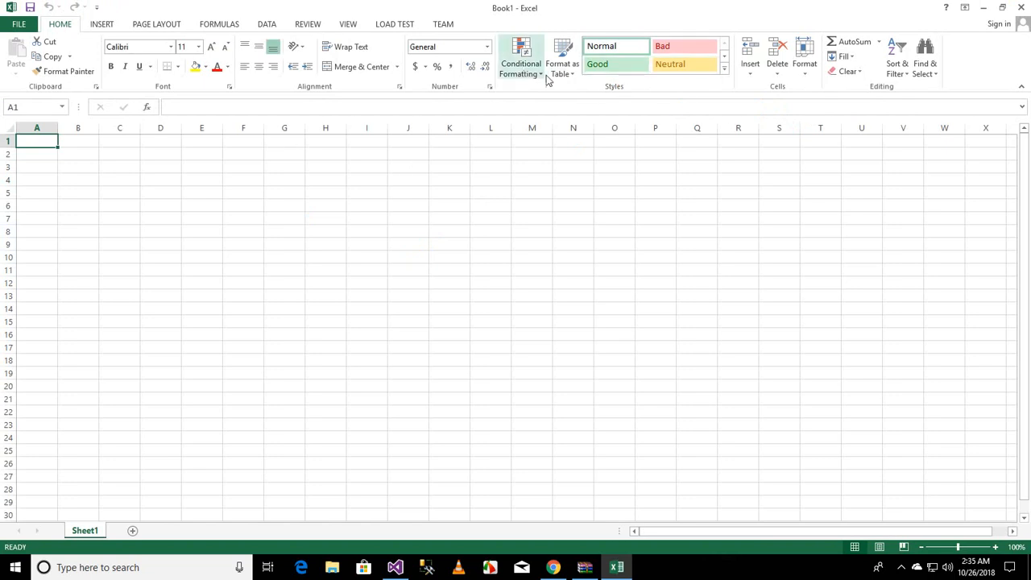
# Step: Enter the column headers Sno, Student Name and Phone across row 3 starting at cell B3
pyautogui.click(70, 166)
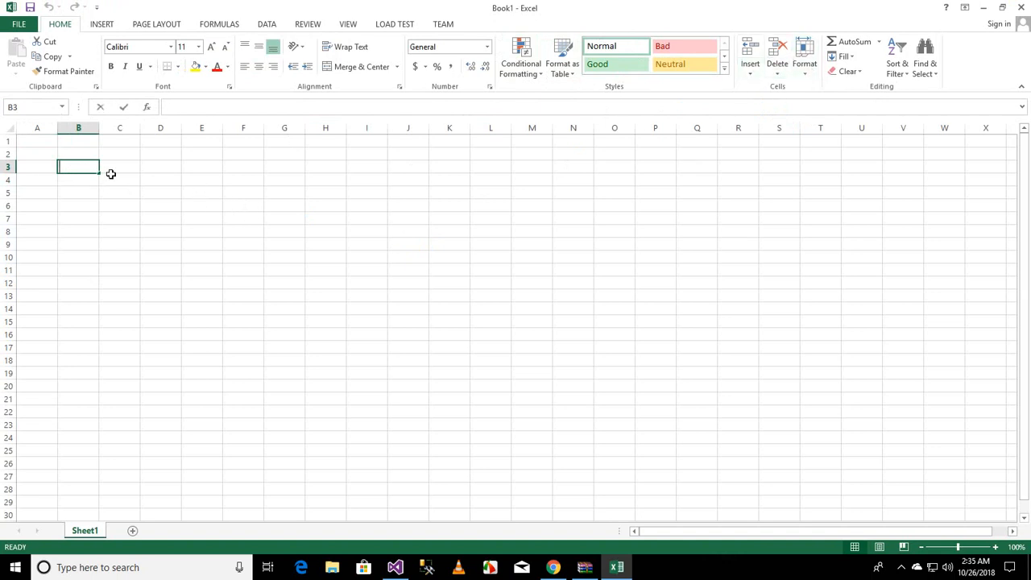
pyautogui.write('s')
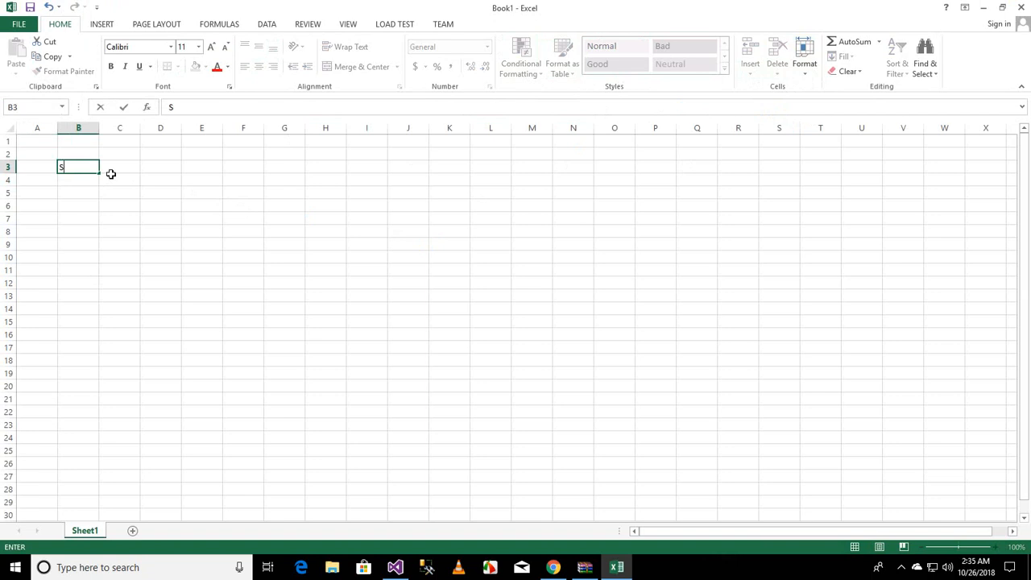
pyautogui.write('no')
pyautogui.press('Tab')
pyautogui.write('Stu')
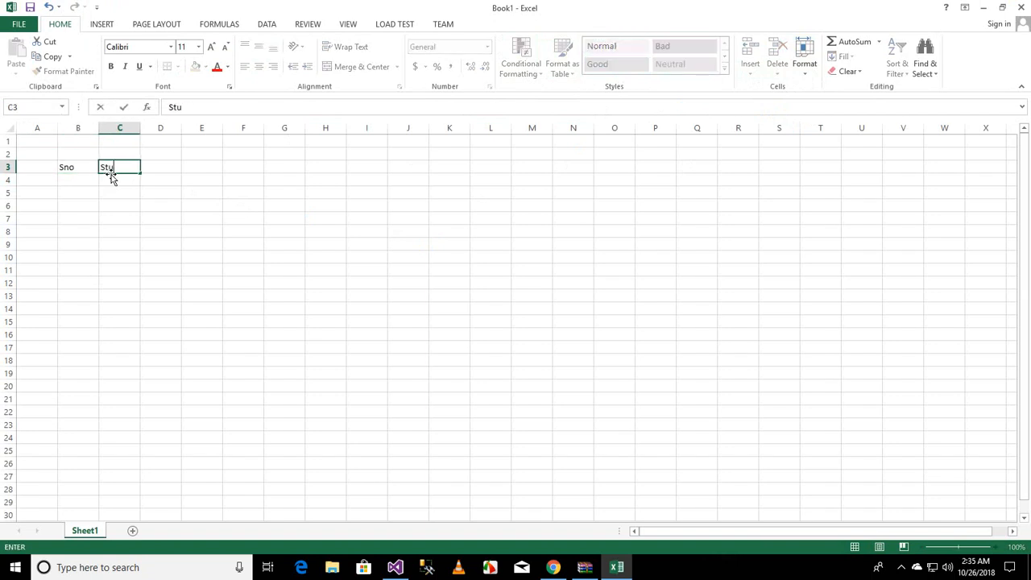
pyautogui.write('dent Name')
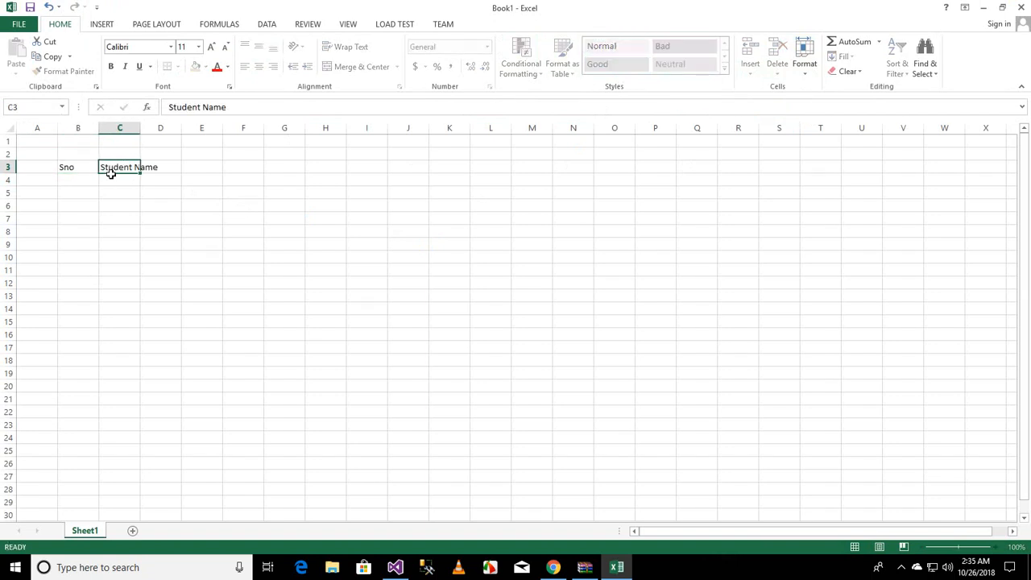
pyautogui.press('Tab')
pyautogui.write('Phone')
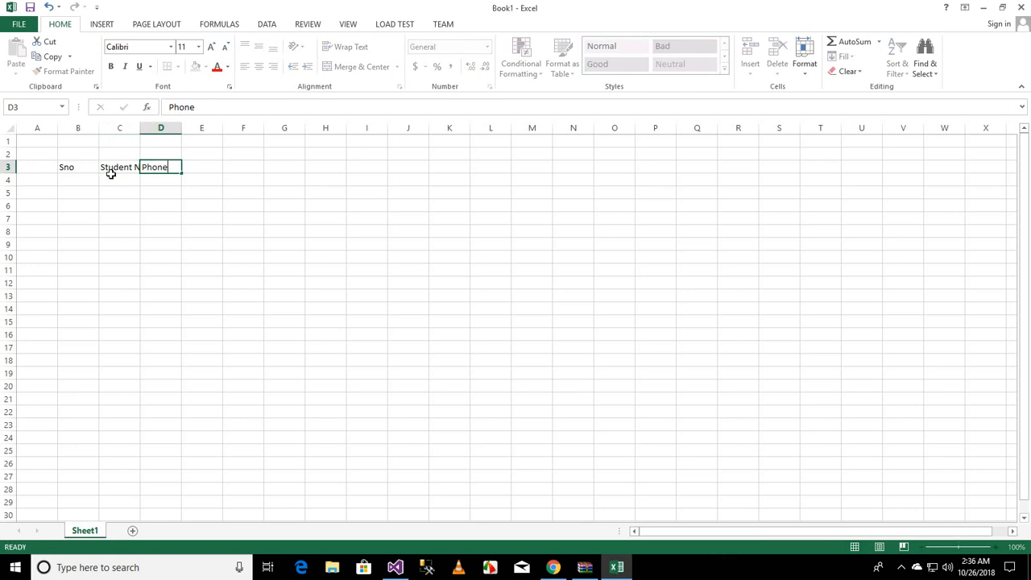
# Step: Add the headers Email and Fee in cells E3 and F3
pyautogui.press('Tab')
pyautogui.write('Email')
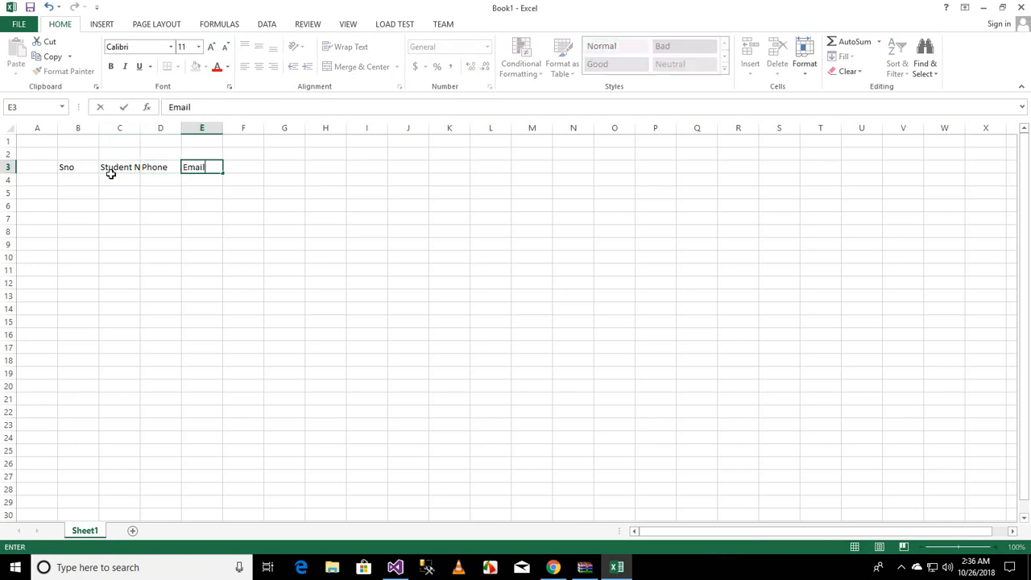
pyautogui.press('Tab')
pyautogui.write('Salar')
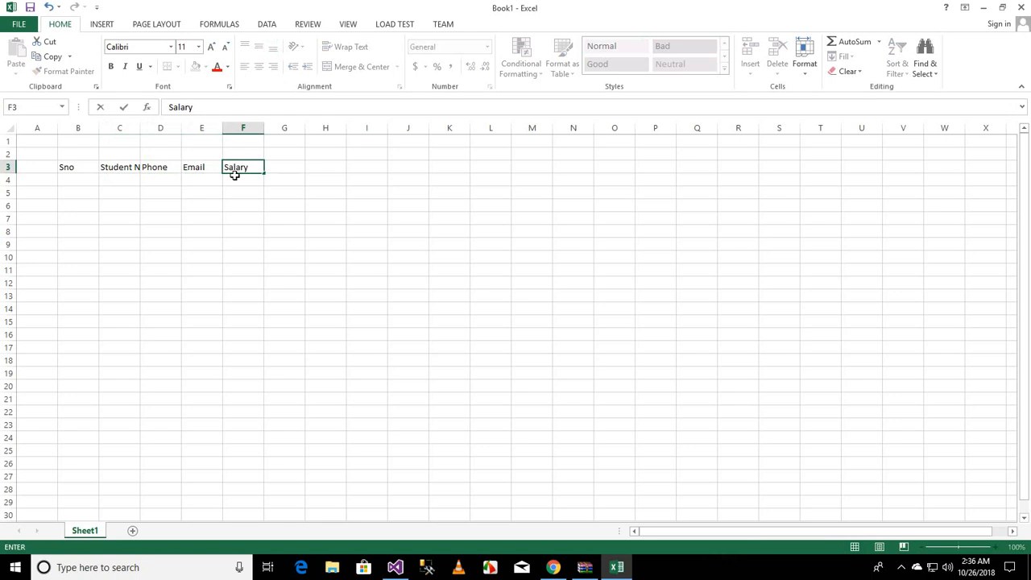
pyautogui.press('BackSpace')
pyautogui.press('BackSpace')
pyautogui.write('Fe')
pyautogui.press('Return')
# Step: Apply all borders to the header cells B3 through F3
pyautogui.moveTo(79, 165); pyautogui.dragTo(239, 164)
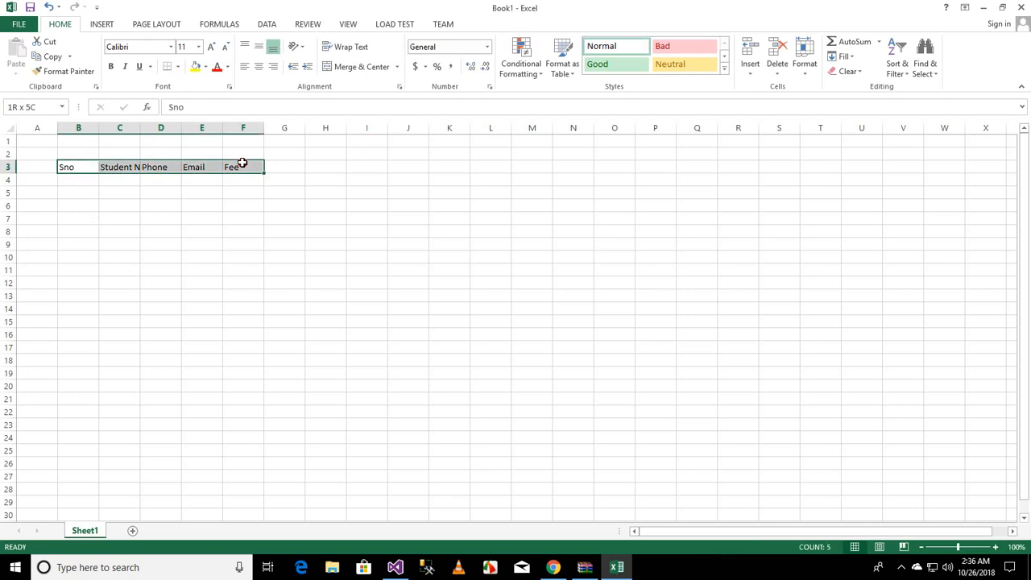
pyautogui.click(177, 66)
pyautogui.click(183, 164)
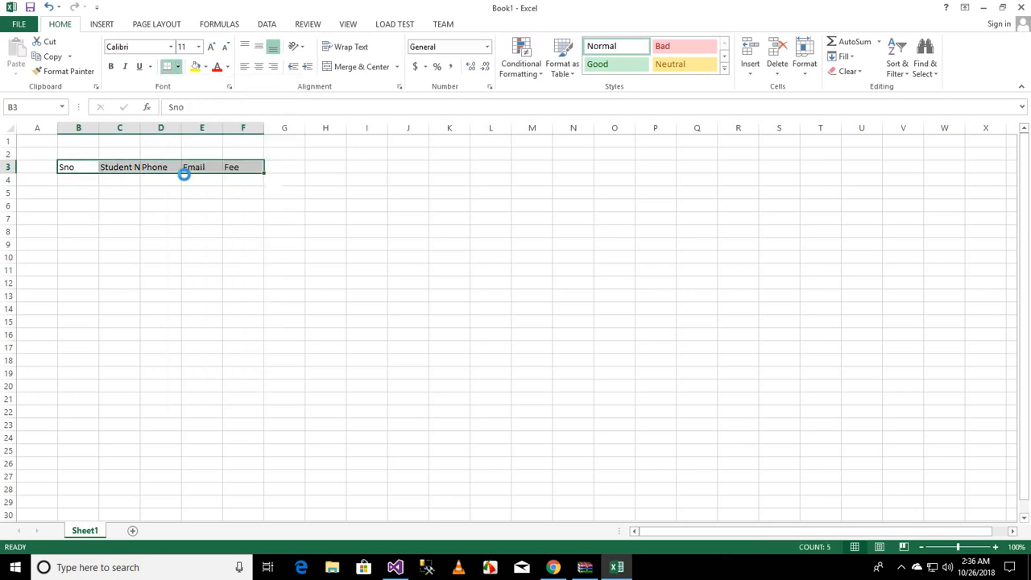
# Step: Enter 1 in B4 and fill a numbered series 1 to 5 down to B8
pyautogui.click(90, 181)
pyautogui.write('1')
pyautogui.moveTo(100, 189); pyautogui.dragTo(99, 235)
pyautogui.click(125, 217)
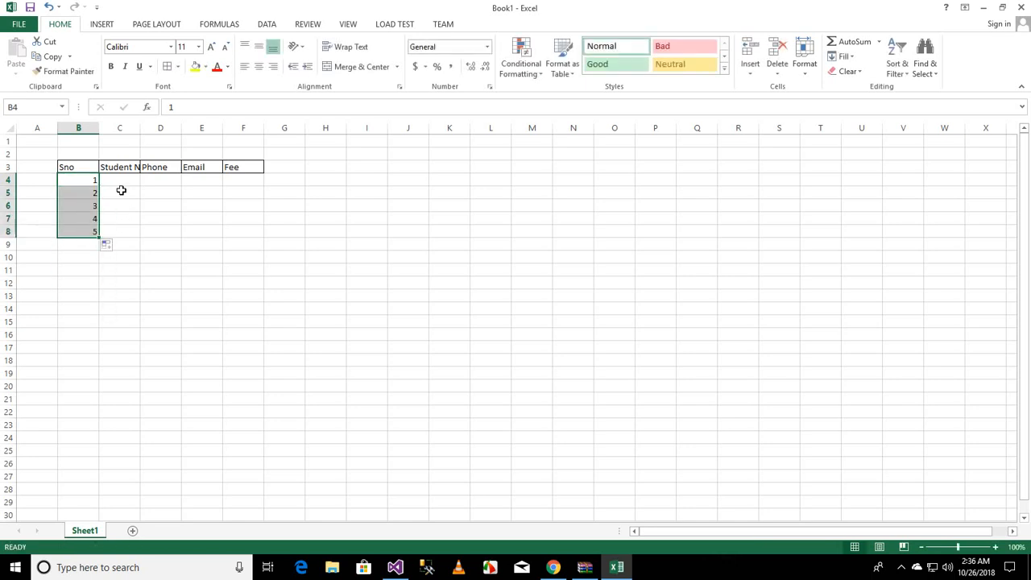
# Step: Center-align the serial numbers in B4 through B8
pyautogui.moveTo(81, 180); pyautogui.dragTo(80, 231)
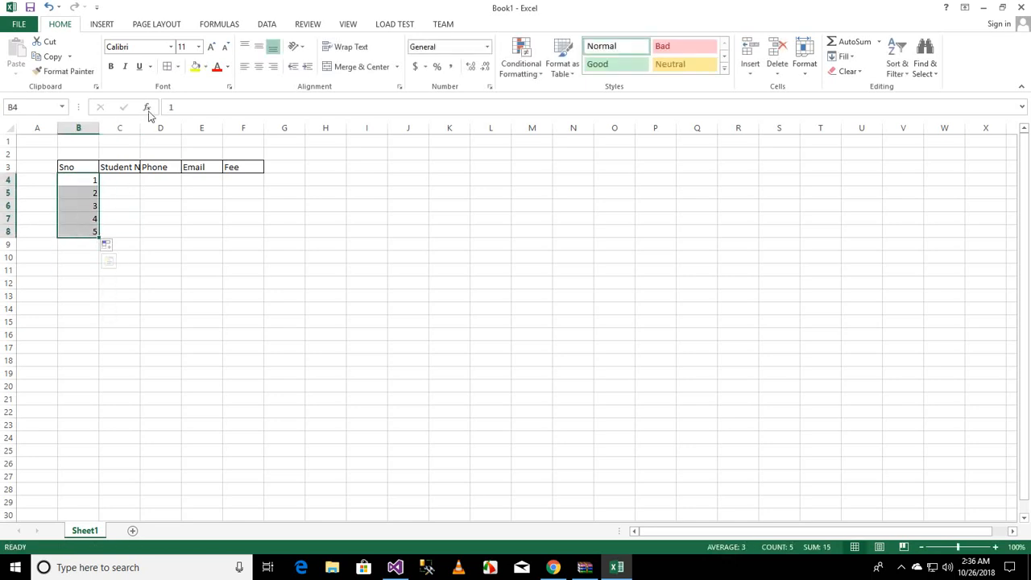
pyautogui.click(259, 68)
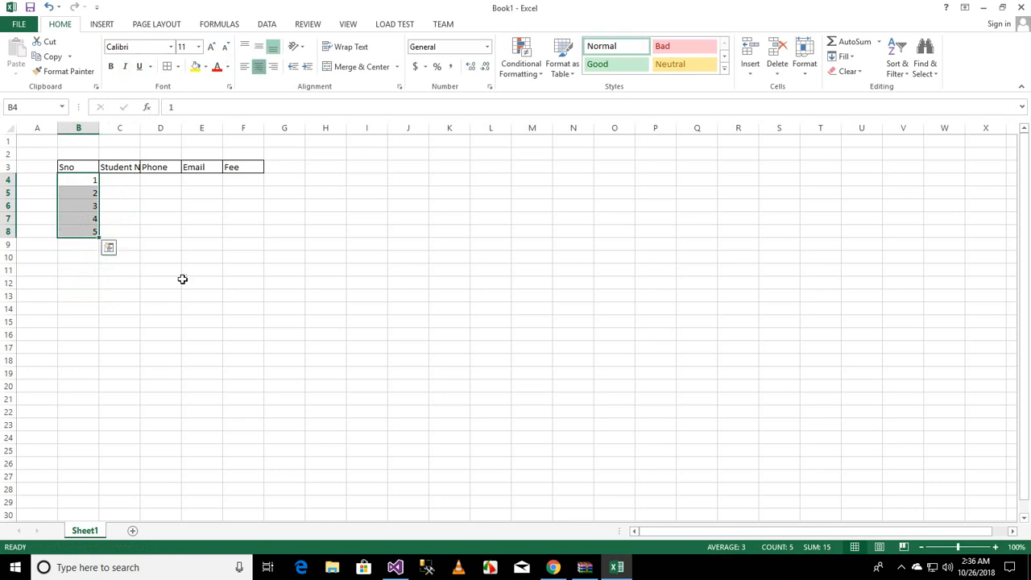
pyautogui.click(184, 281)
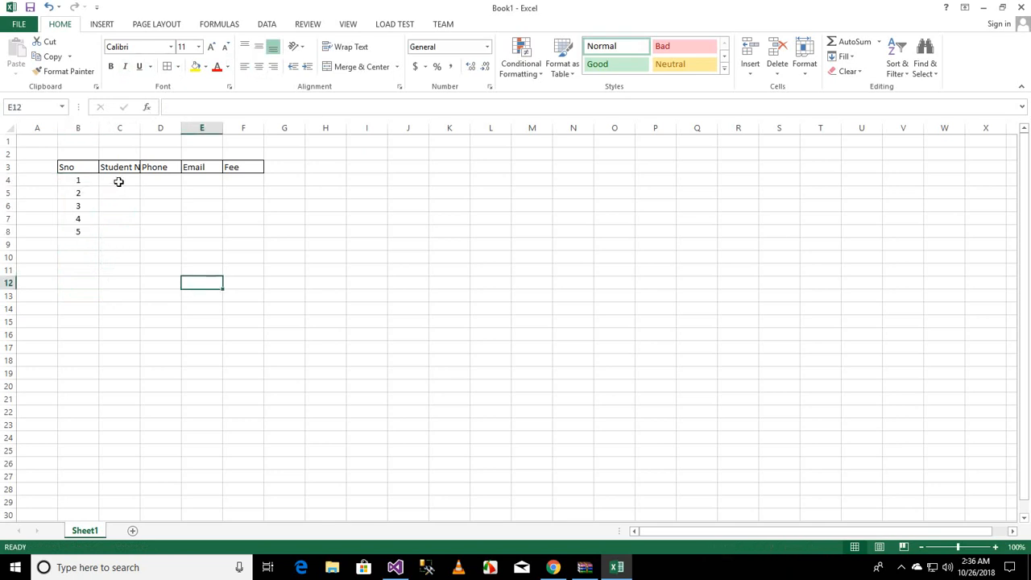
# Step: Insert two new worksheets, Sheet2 and Sheet3, and return to Sheet1
pyautogui.click(751, 72)
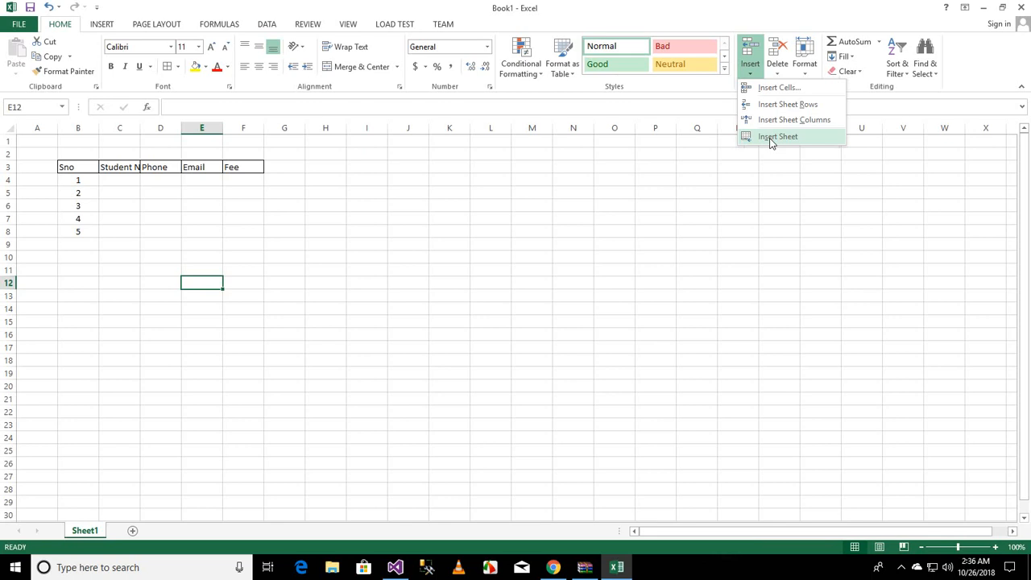
pyautogui.click(769, 138)
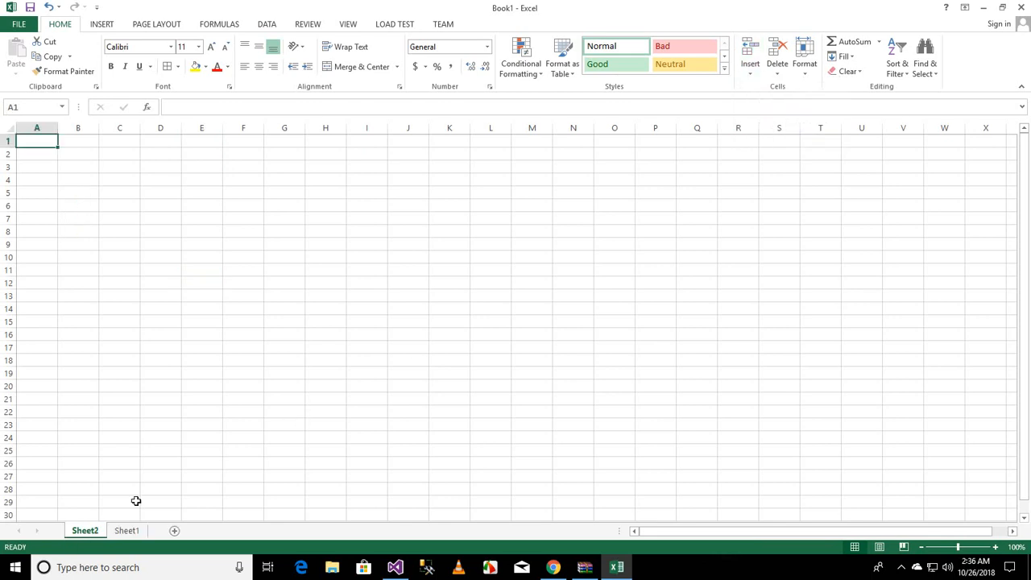
pyautogui.click(753, 75)
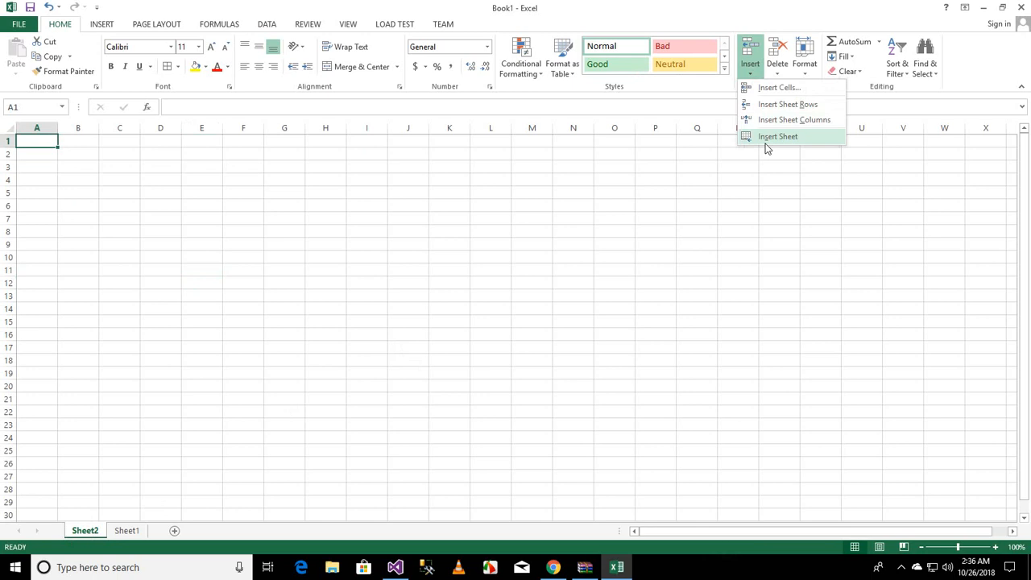
pyautogui.click(766, 141)
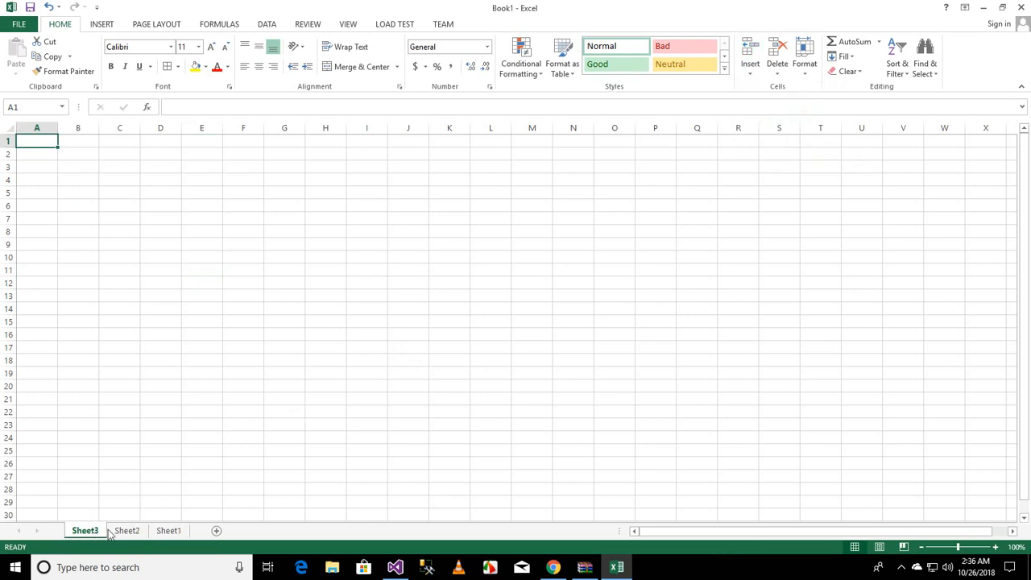
pyautogui.click(165, 530)
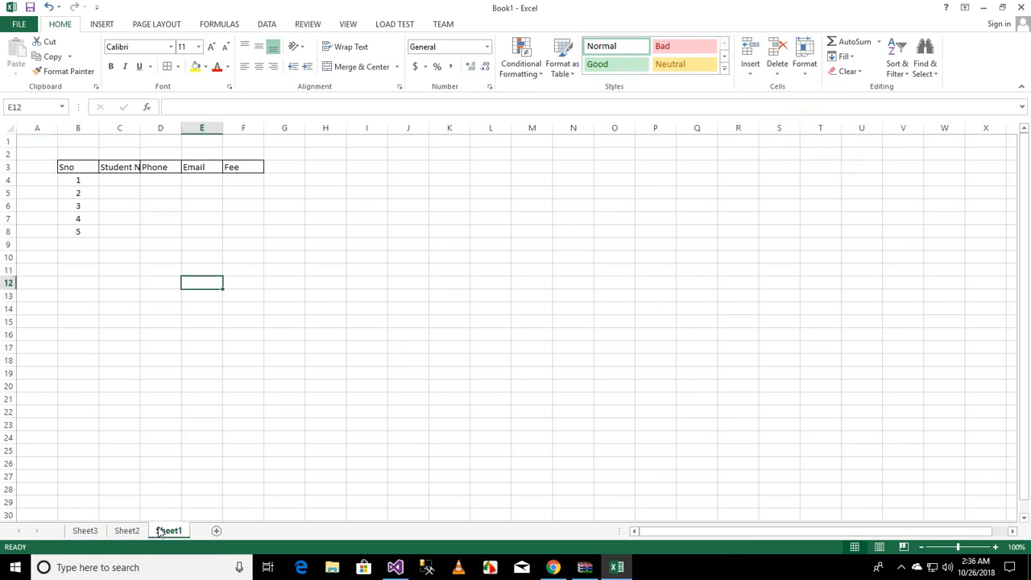
pyautogui.click(79, 203)
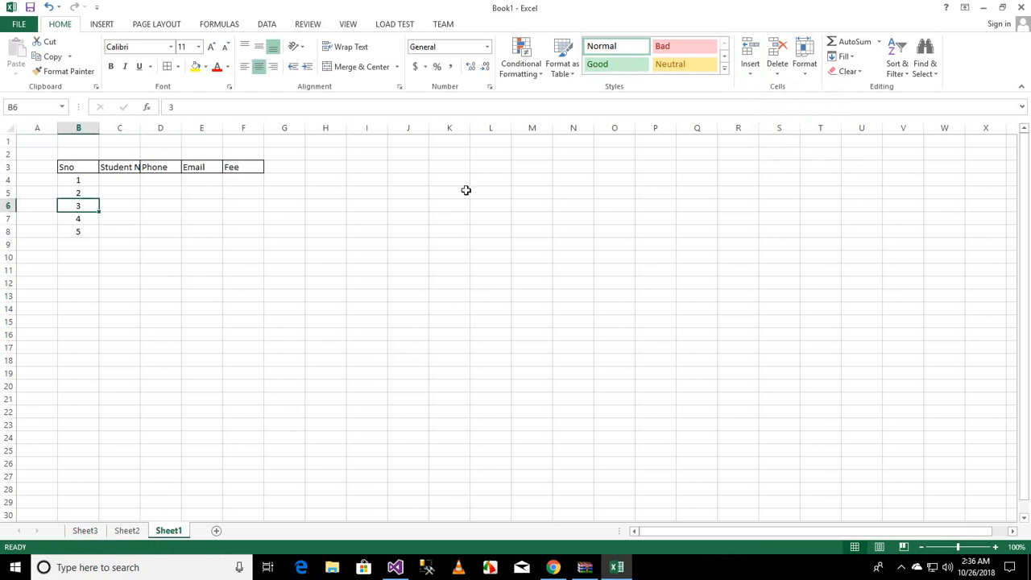
pyautogui.click(750, 69)
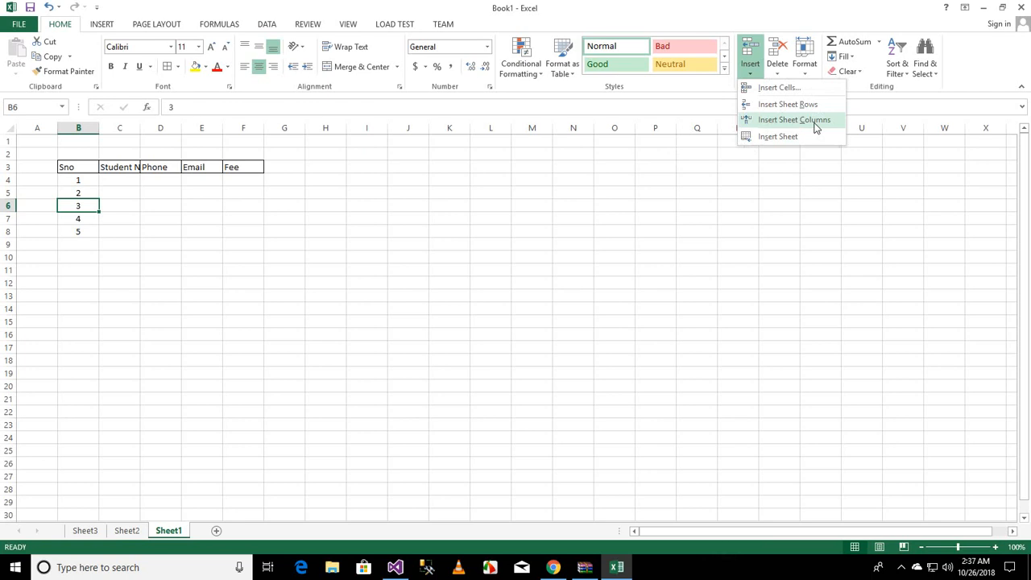
pyautogui.click(83, 150)
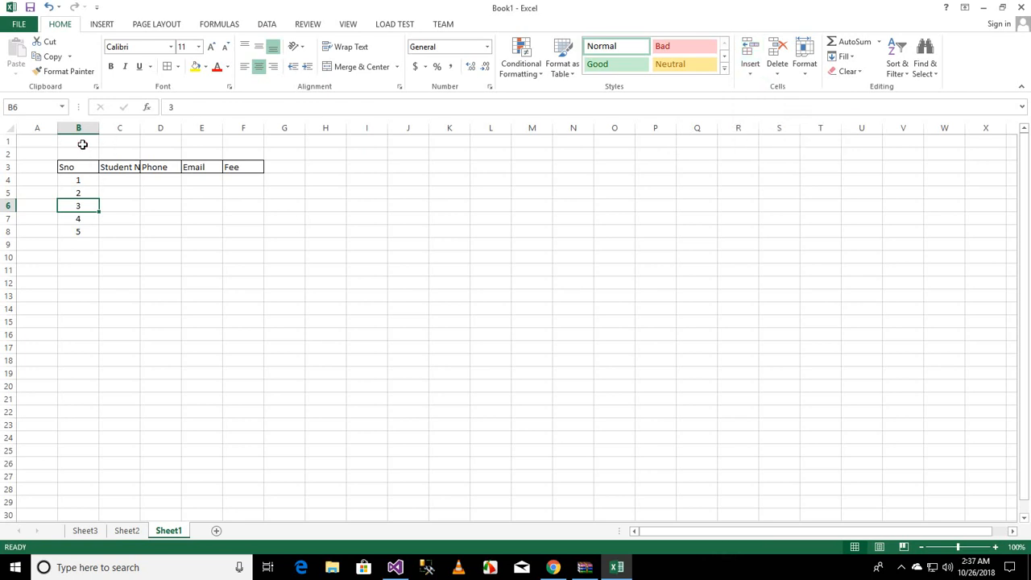
# Step: Select row 2, then column B, then columns A through C of the sheet
pyautogui.click(6, 154)
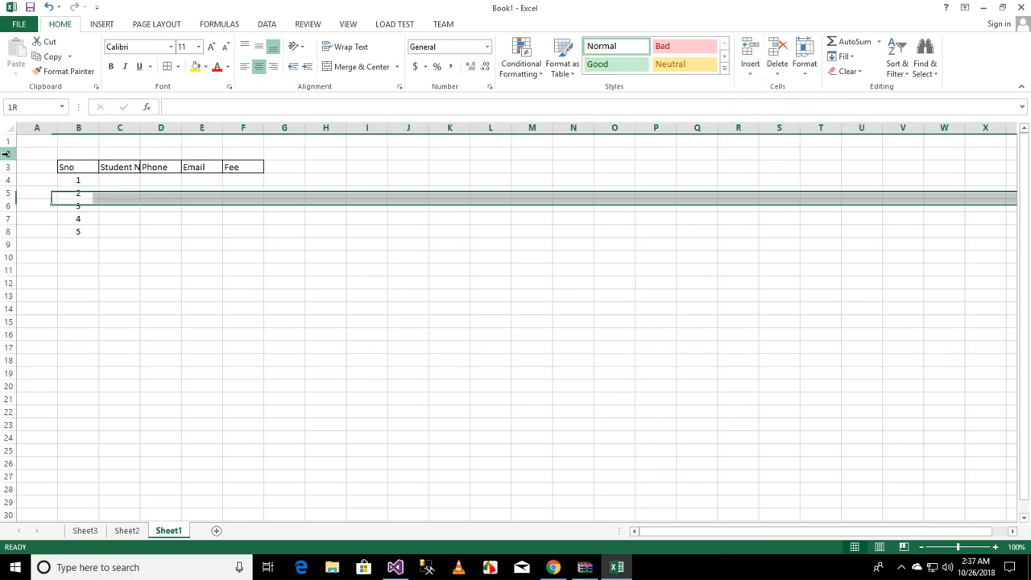
pyautogui.click(47, 127)
pyautogui.click(78, 127)
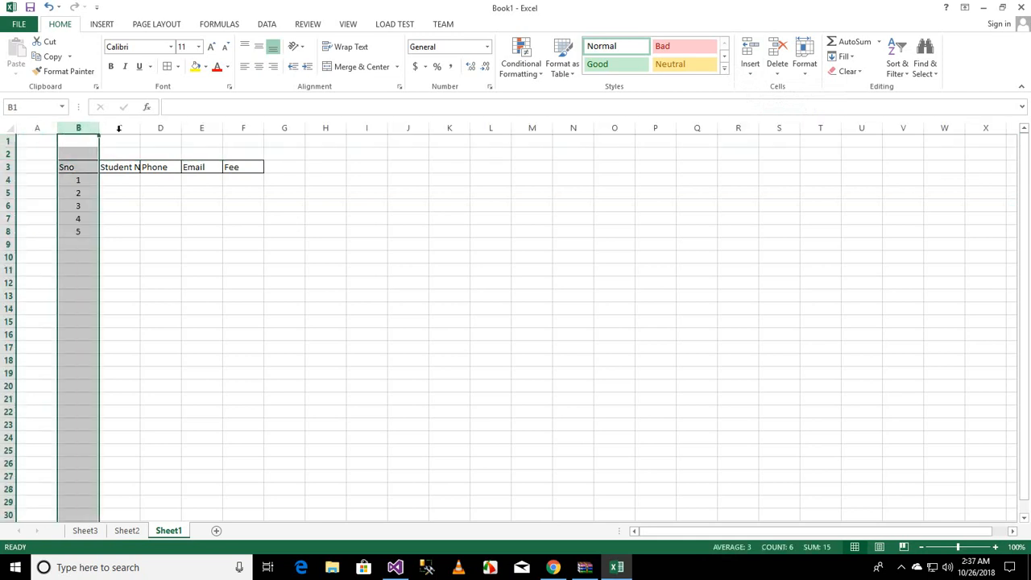
pyautogui.click(119, 127)
pyautogui.moveTo(53, 129); pyautogui.dragTo(120, 168)
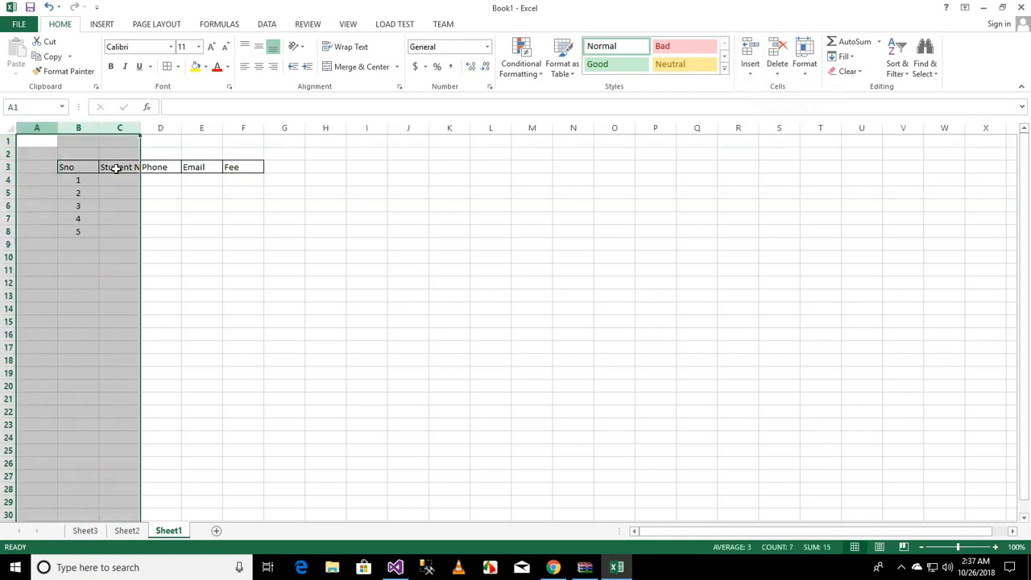
pyautogui.click(229, 256)
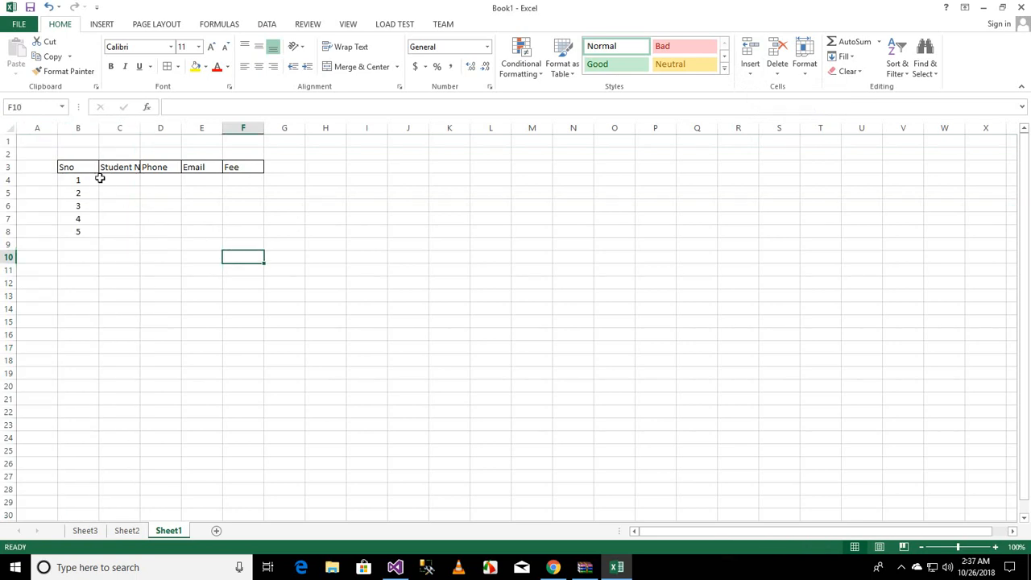
pyautogui.click(108, 181)
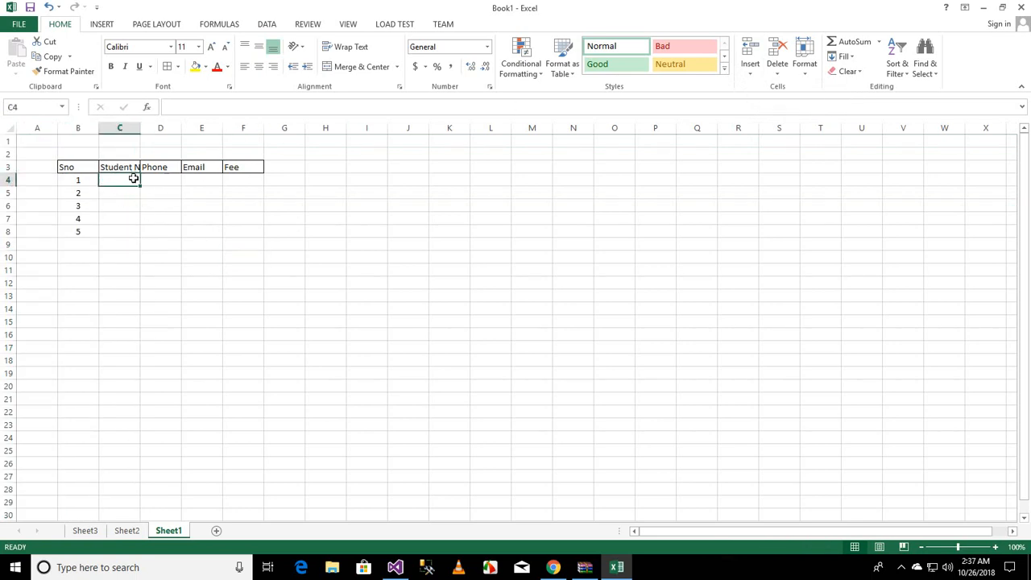
pyautogui.click(752, 74)
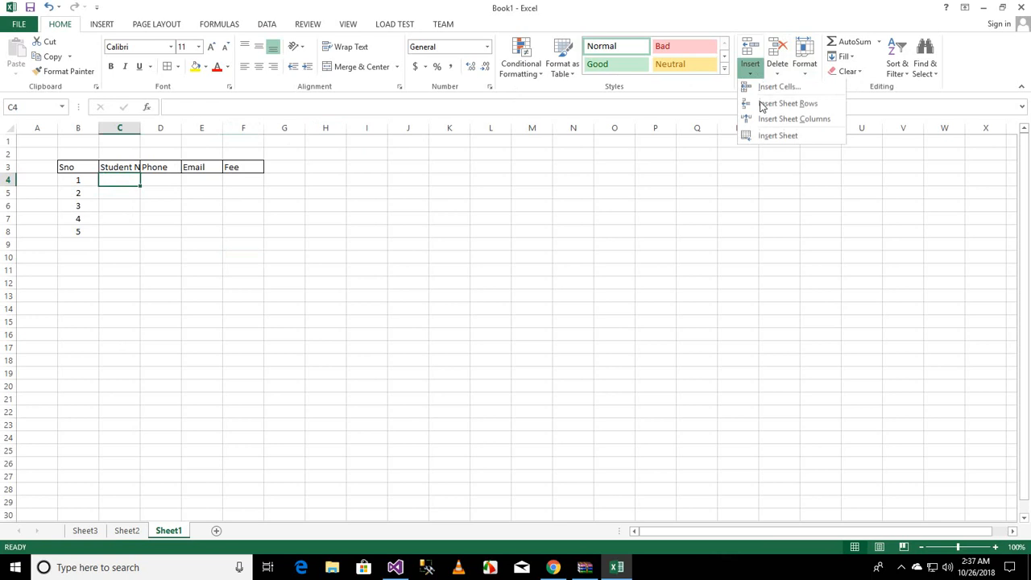
pyautogui.click(778, 121)
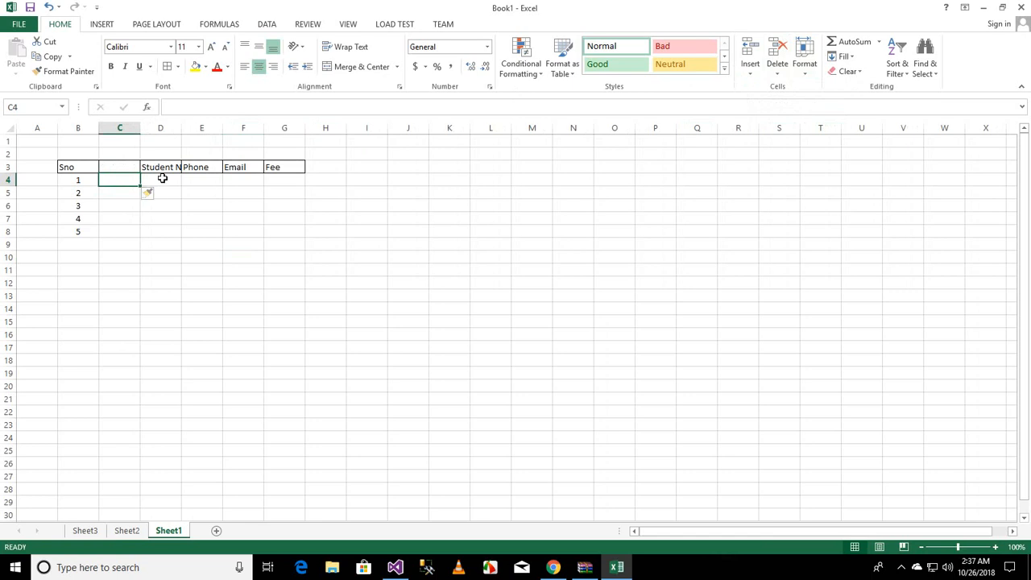
pyautogui.hotkey('ctrl', 'z')
# Step: Insert a blank sheet column at column D, between Student Name and Phone
pyautogui.click(154, 187)
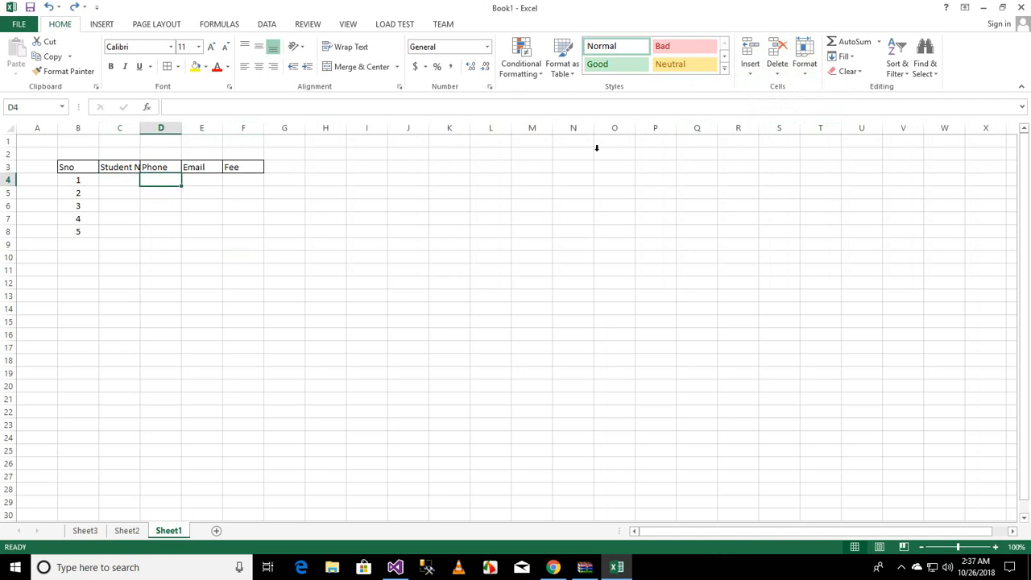
pyautogui.click(749, 74)
pyautogui.click(151, 178)
pyautogui.click(122, 180)
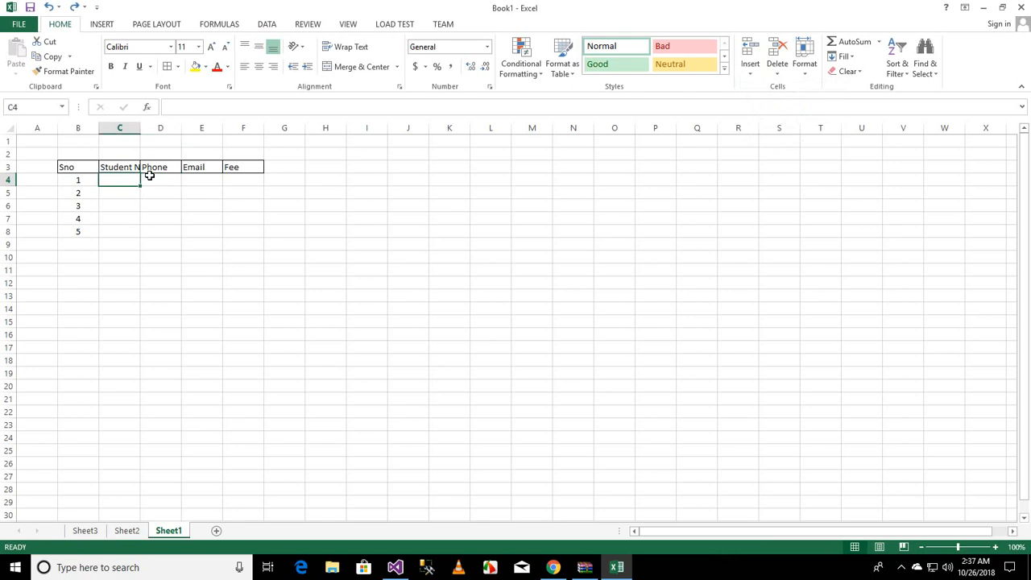
pyautogui.click(154, 183)
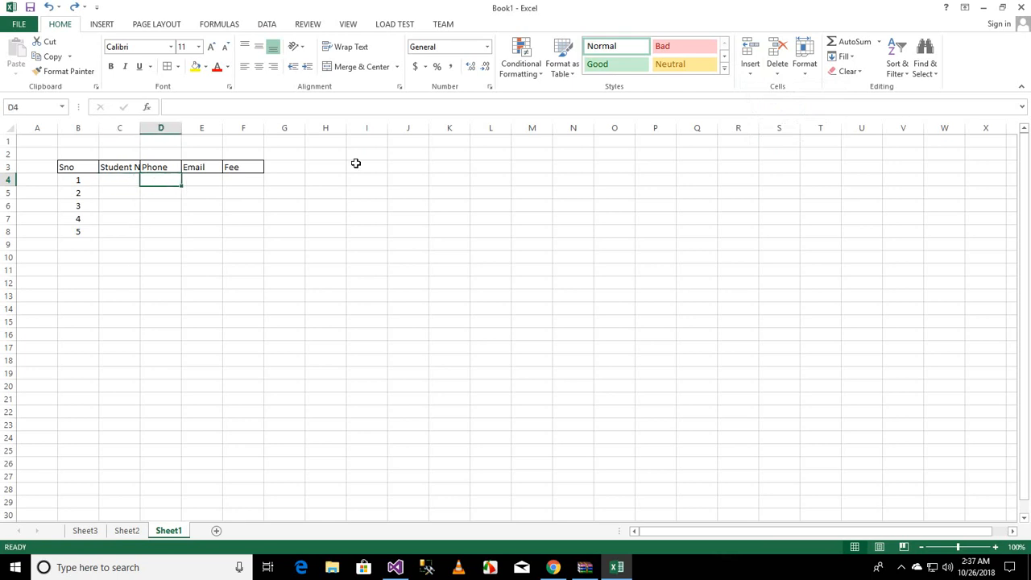
pyautogui.click(750, 72)
pyautogui.click(767, 120)
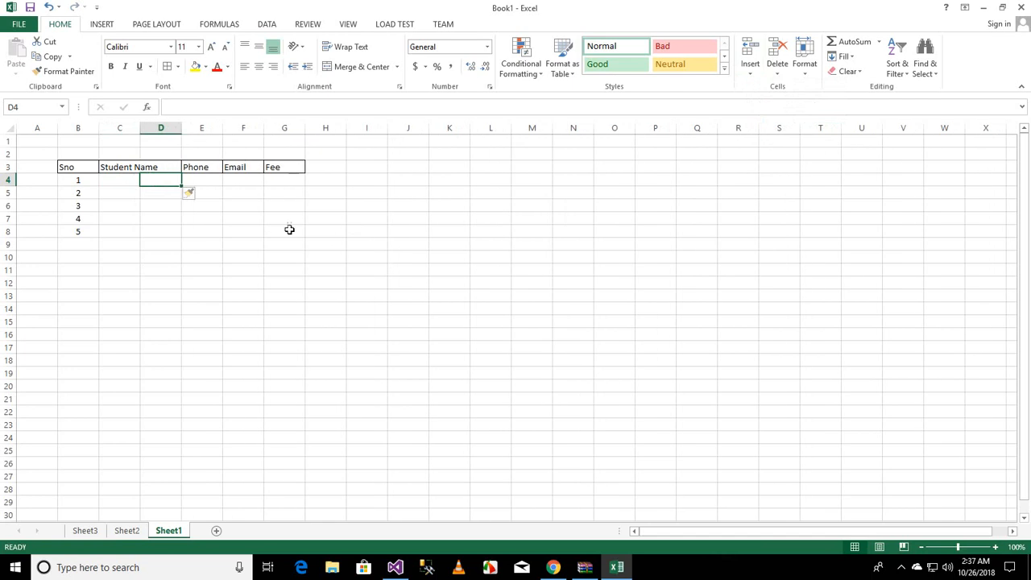
pyautogui.click(170, 169)
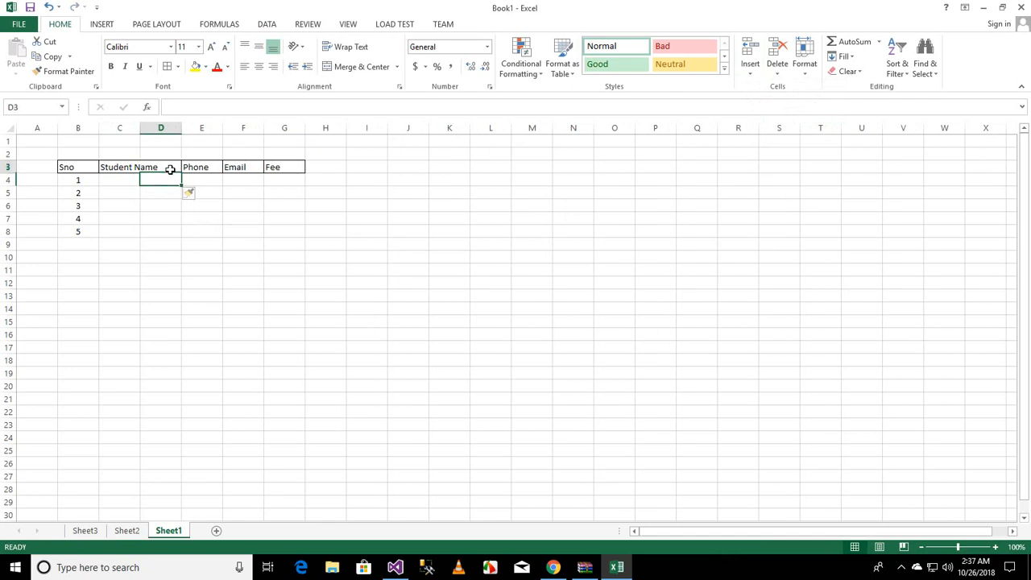
# Step: Enter the column header Father Name in cell D3
pyautogui.write('Father')
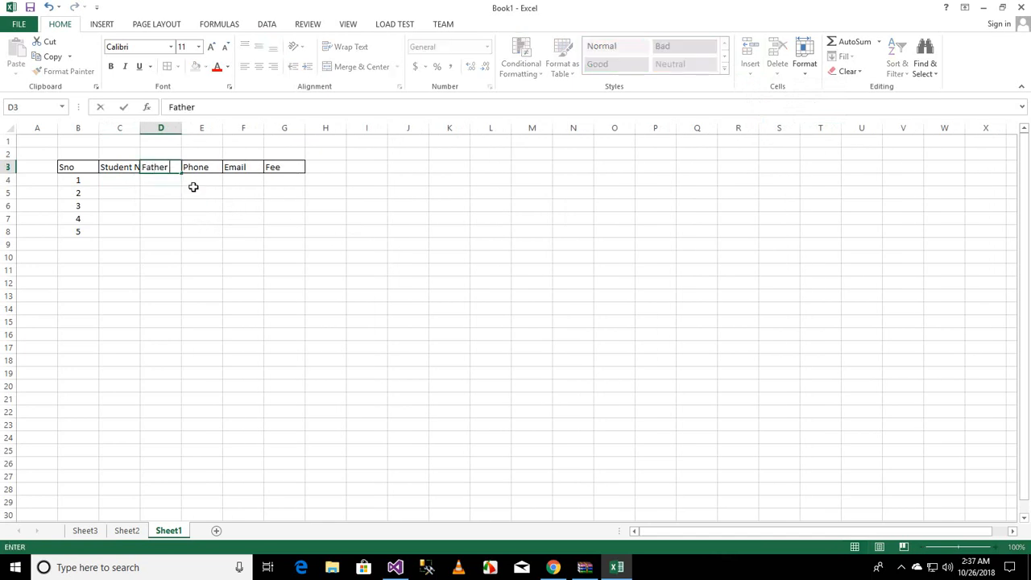
pyautogui.write(' Name')
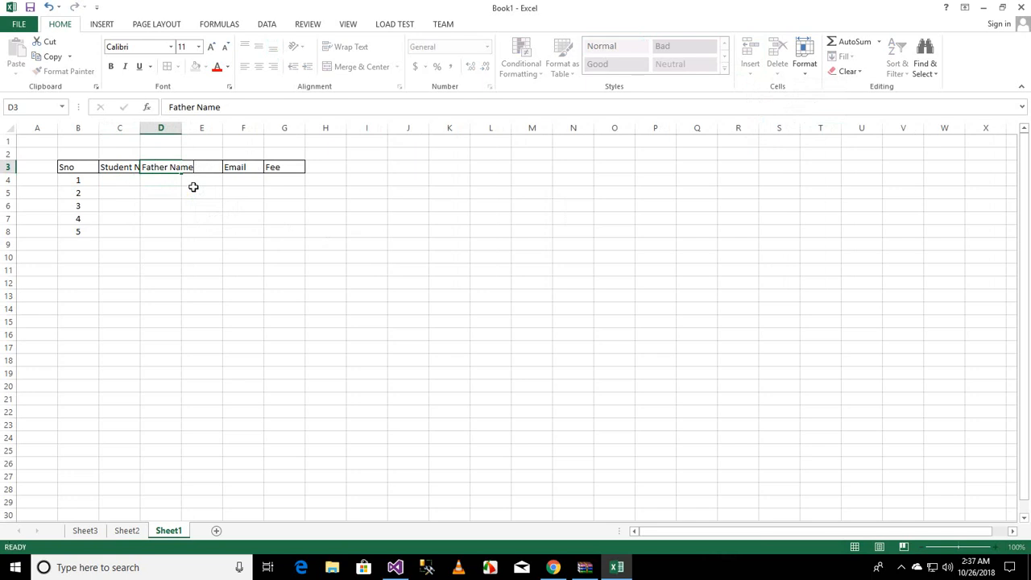
pyautogui.press('Return')
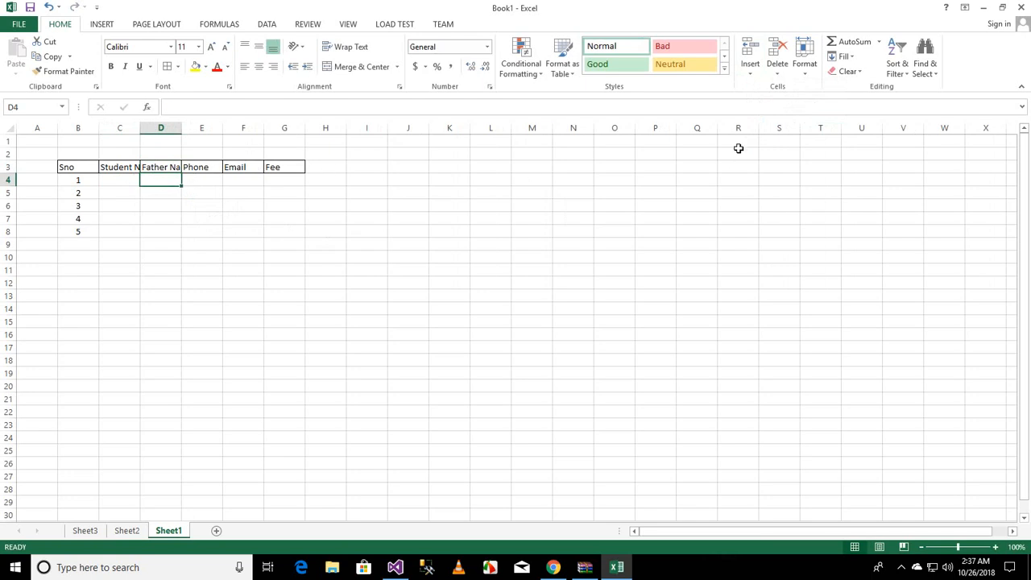
# Step: Try inserting a sheet row above row 6, then undo the insertion
pyautogui.click(749, 74)
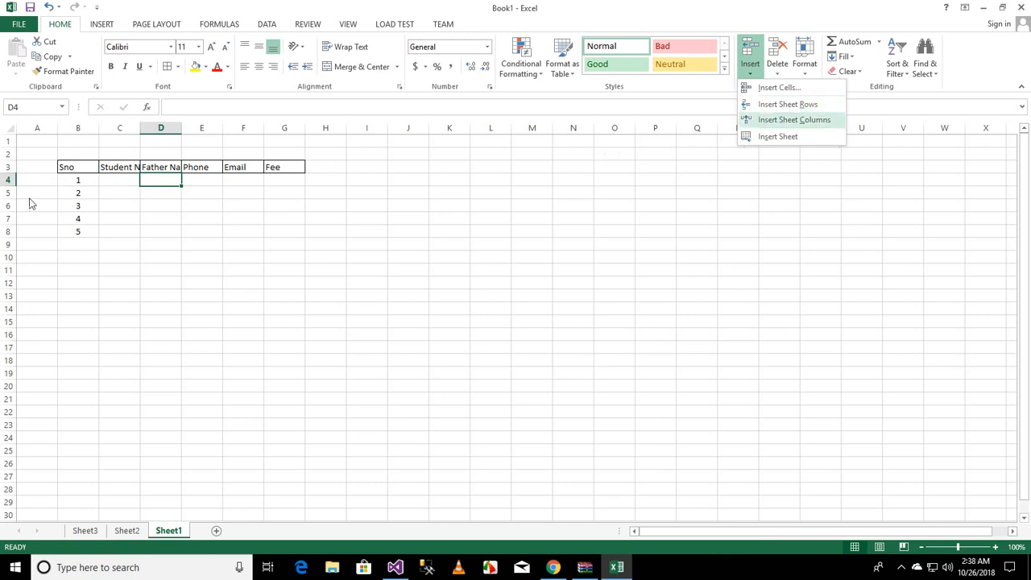
pyautogui.click(5, 181)
pyautogui.click(5, 180)
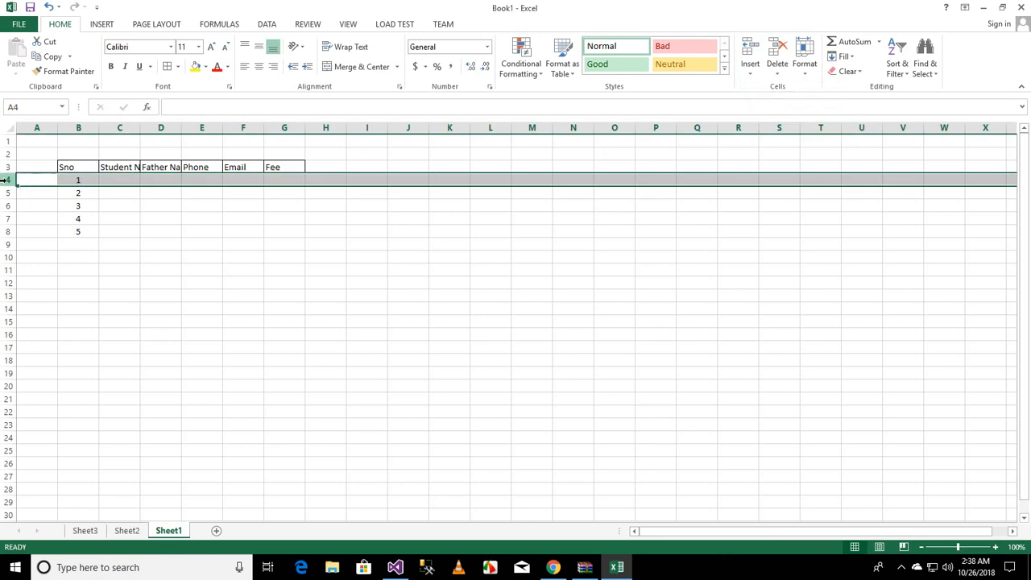
pyautogui.click(284, 179)
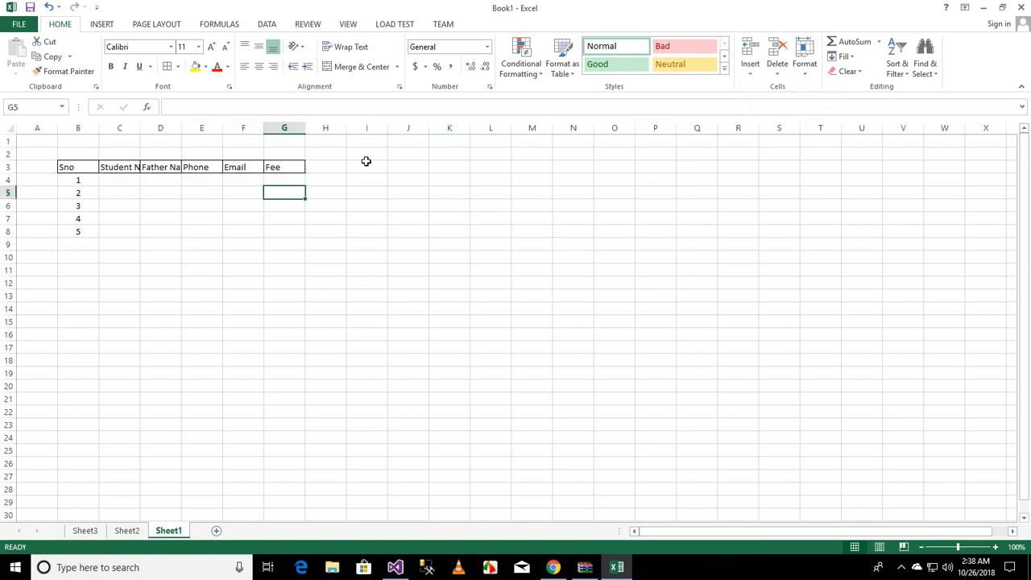
pyautogui.click(248, 202)
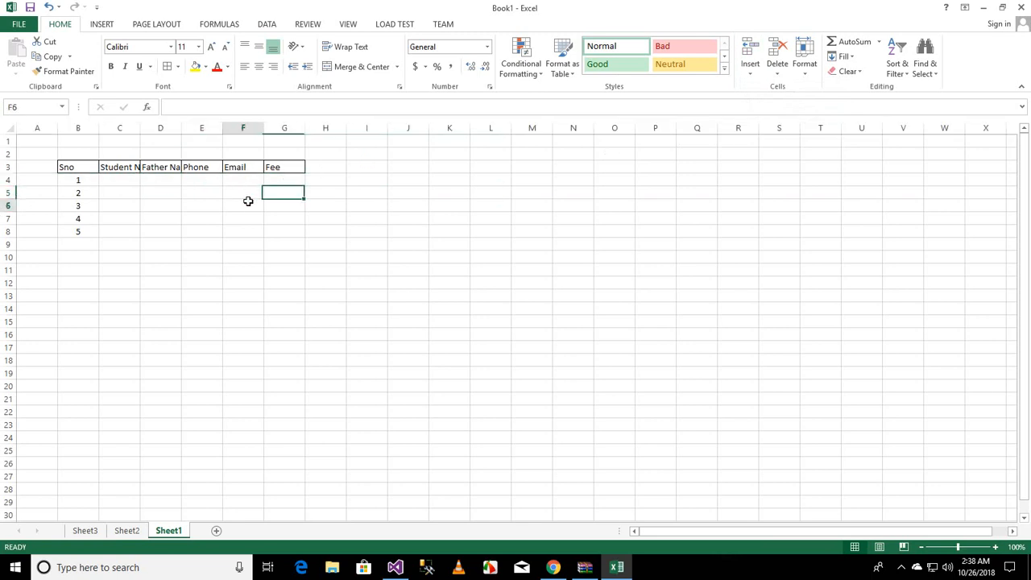
pyautogui.click(750, 69)
pyautogui.click(770, 105)
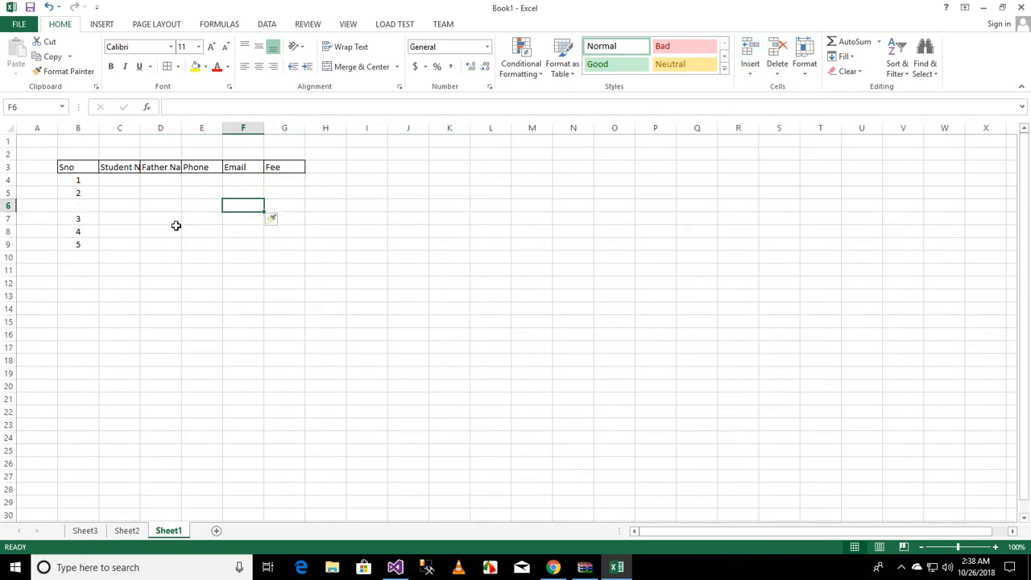
pyautogui.hotkey('ctrl', 'z')
# Step: Insert blank sheet rows above the rows for serial numbers 3 and 4
pyautogui.click(131, 208)
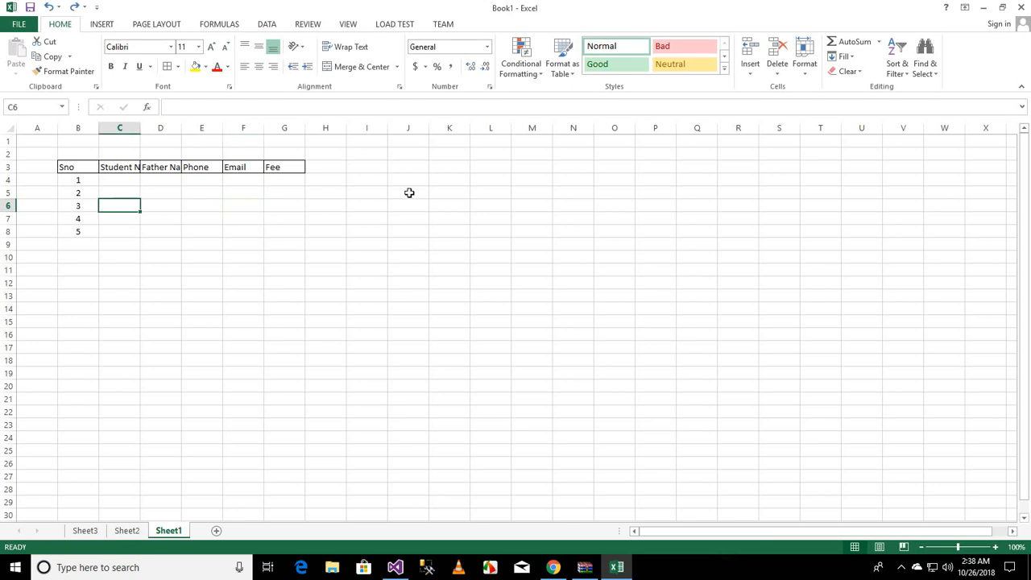
pyautogui.click(750, 71)
pyautogui.click(762, 104)
pyautogui.click(91, 233)
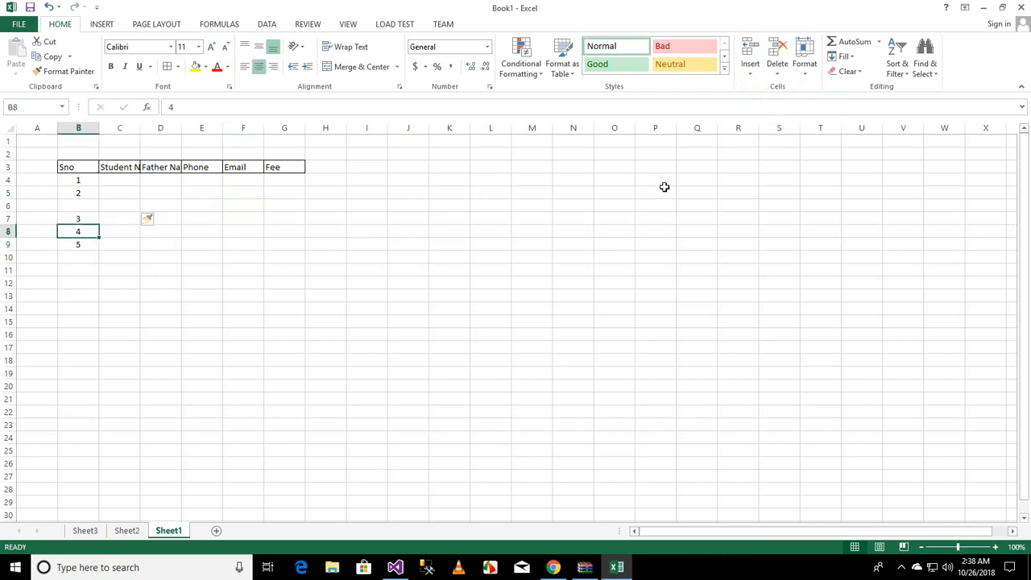
pyautogui.click(750, 69)
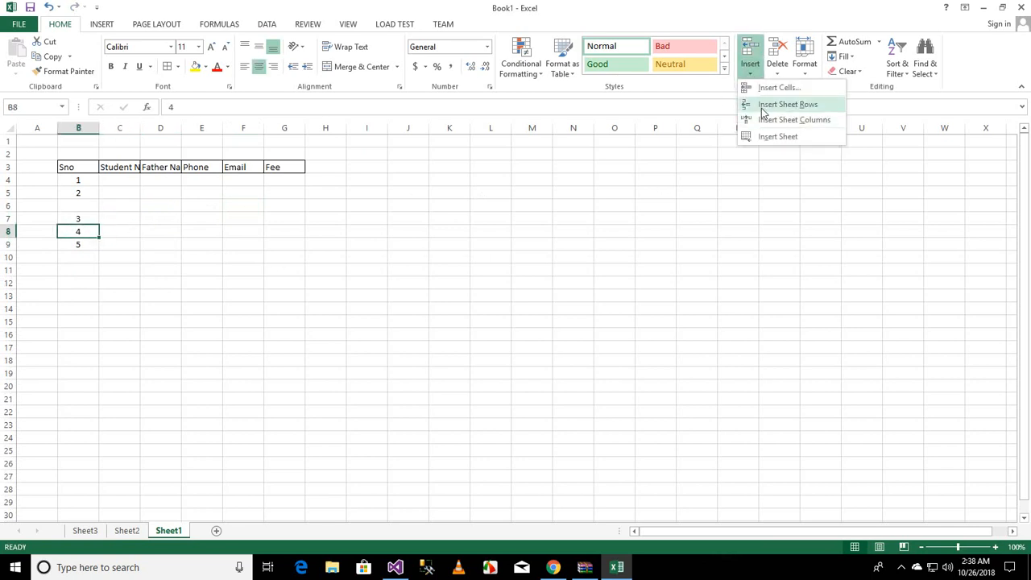
pyautogui.click(785, 105)
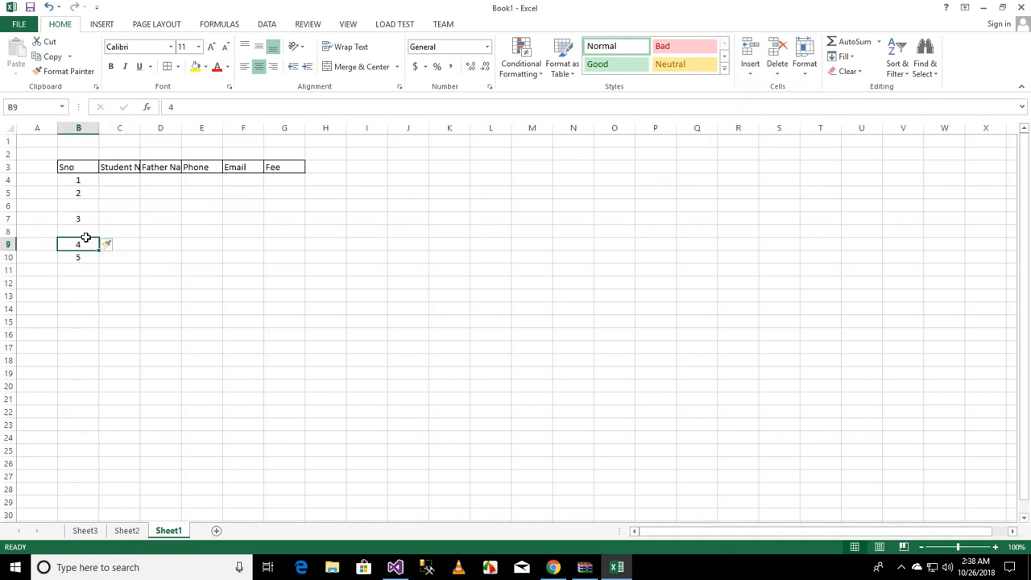
pyautogui.click(10, 231)
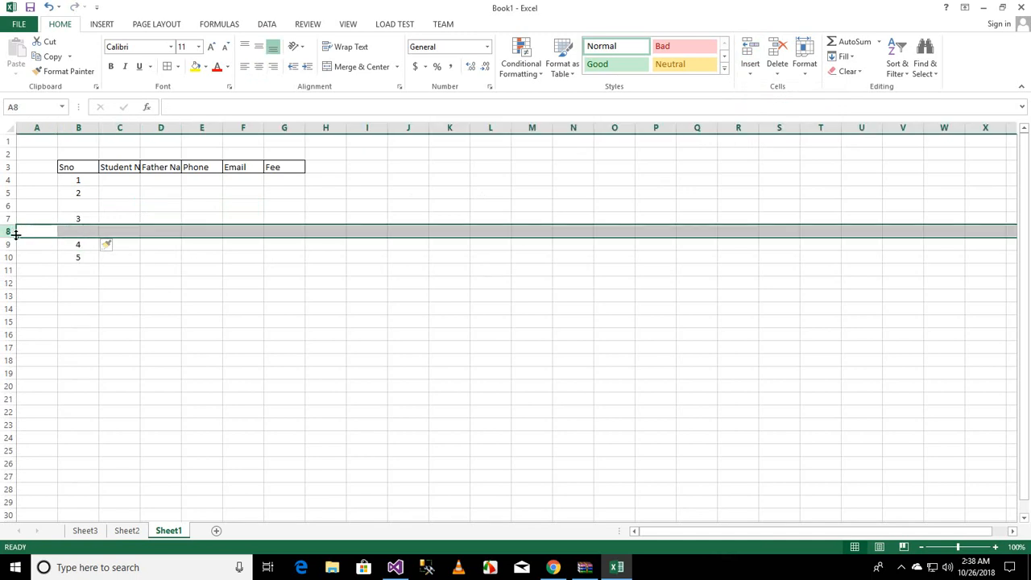
# Step: Enter sample student names asd in C5 and asdasd in C4
pyautogui.click(122, 193)
pyautogui.write('asd')
pyautogui.click(122, 181)
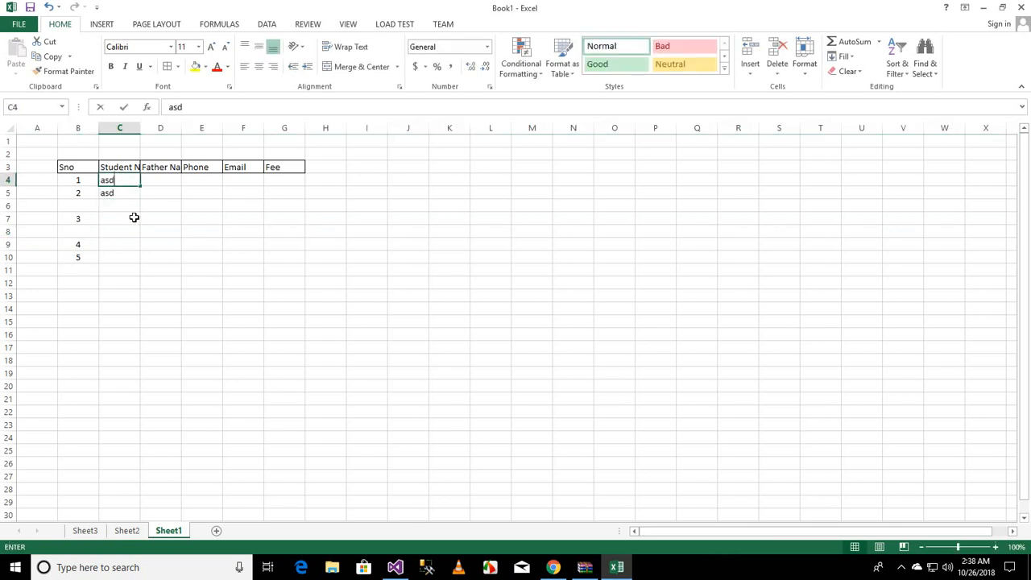
pyautogui.write('asdasd')
pyautogui.click(150, 234)
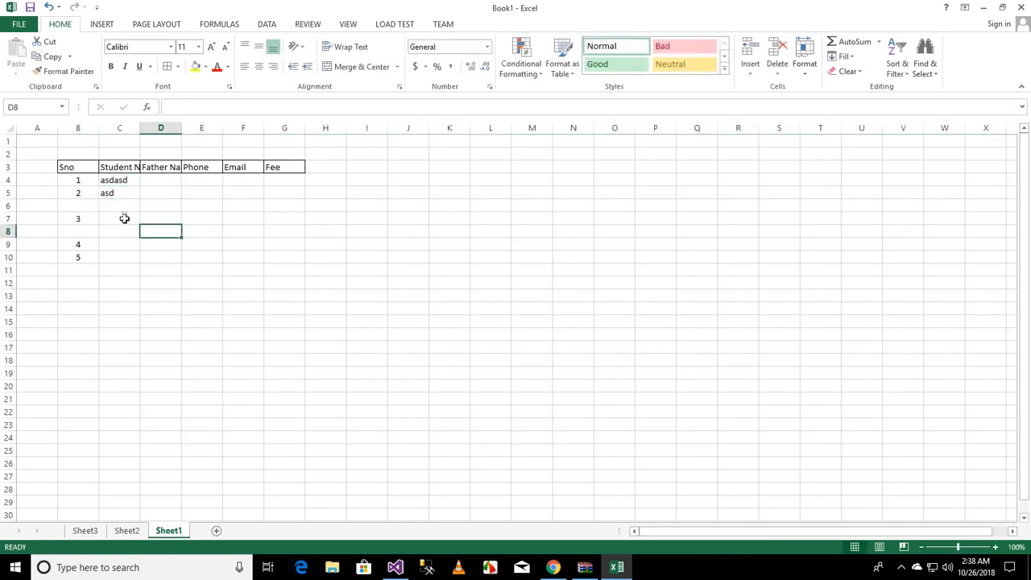
# Step: Insert a blank sheet row above the row for serial number 2
pyautogui.click(86, 195)
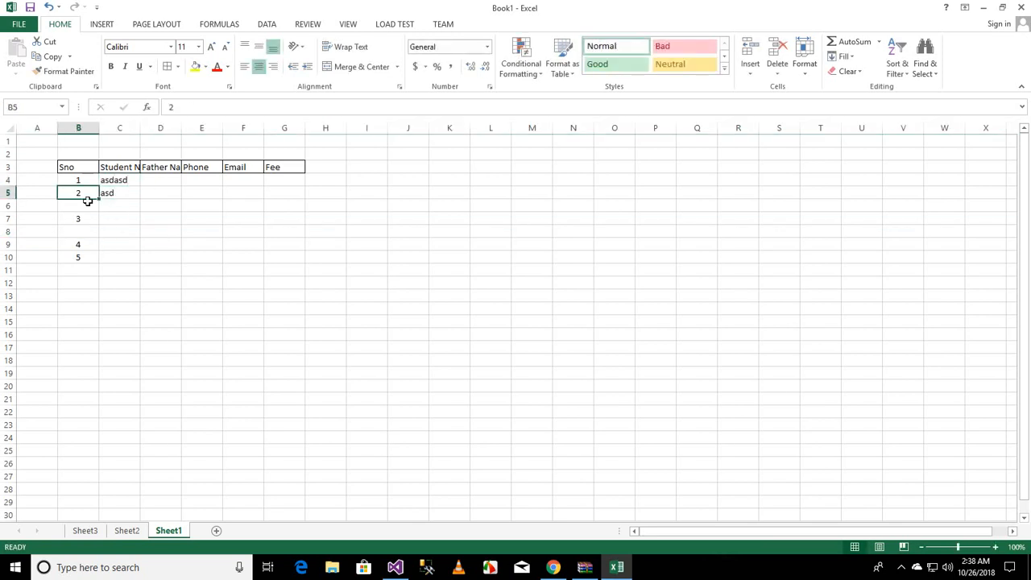
pyautogui.click(748, 76)
pyautogui.click(778, 101)
pyautogui.click(752, 76)
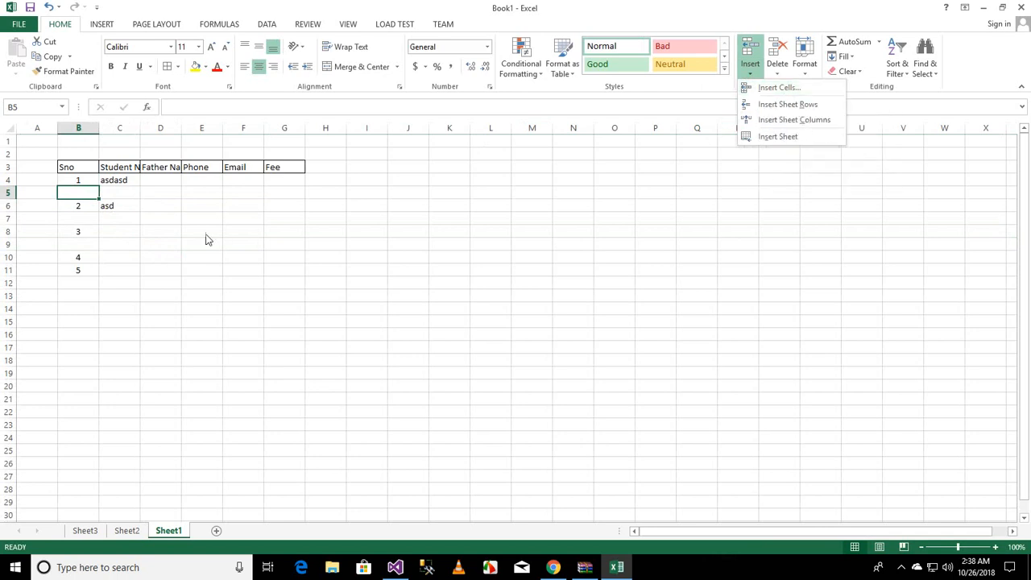
pyautogui.click(282, 191)
# Step: Enter 123 as the fee in cells G4 and G5
pyautogui.click(287, 180)
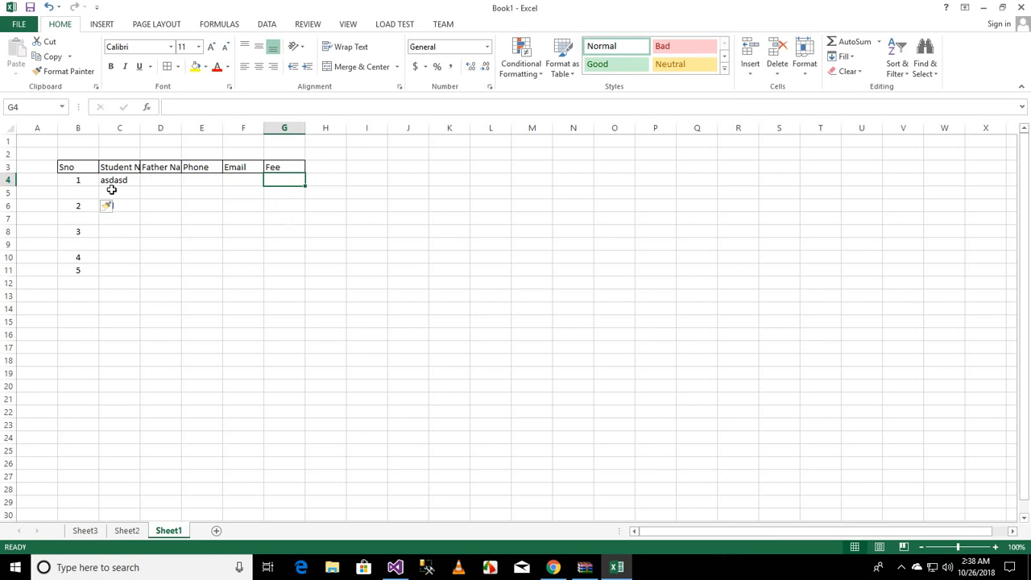
pyautogui.write('123')
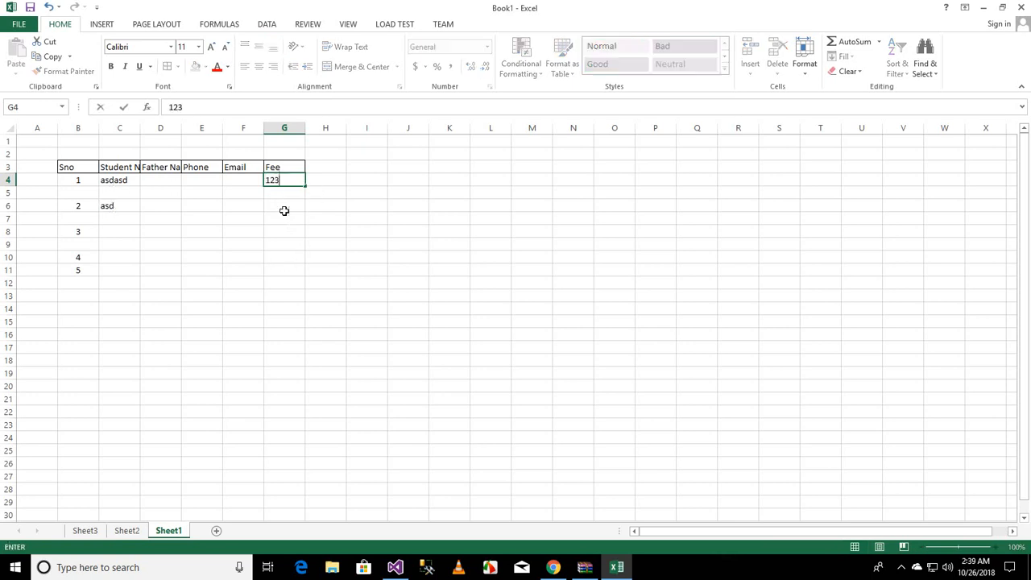
pyautogui.press('Return')
pyautogui.write('asd')
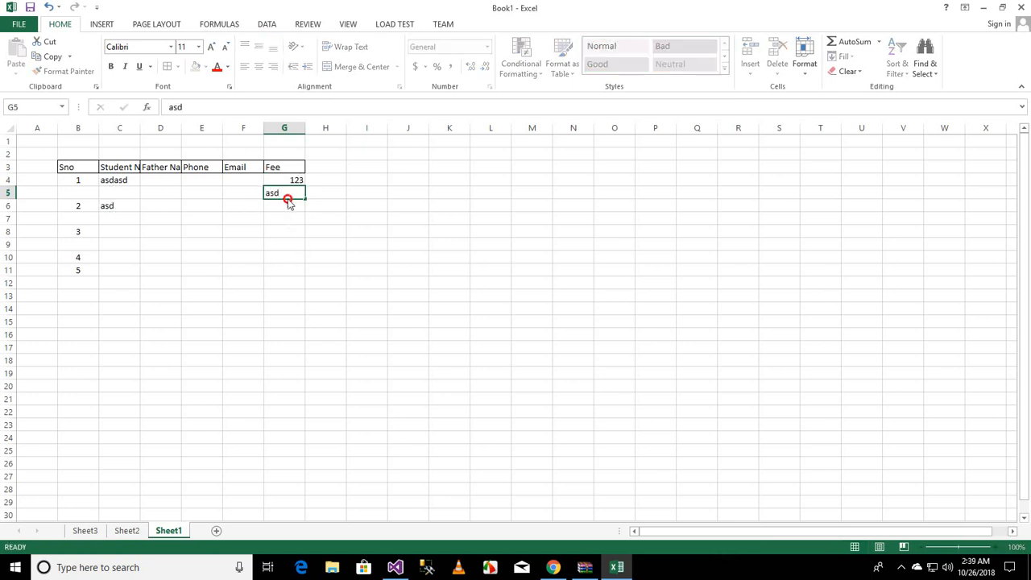
pyautogui.click(286, 193)
pyautogui.doubleClick(287, 193)
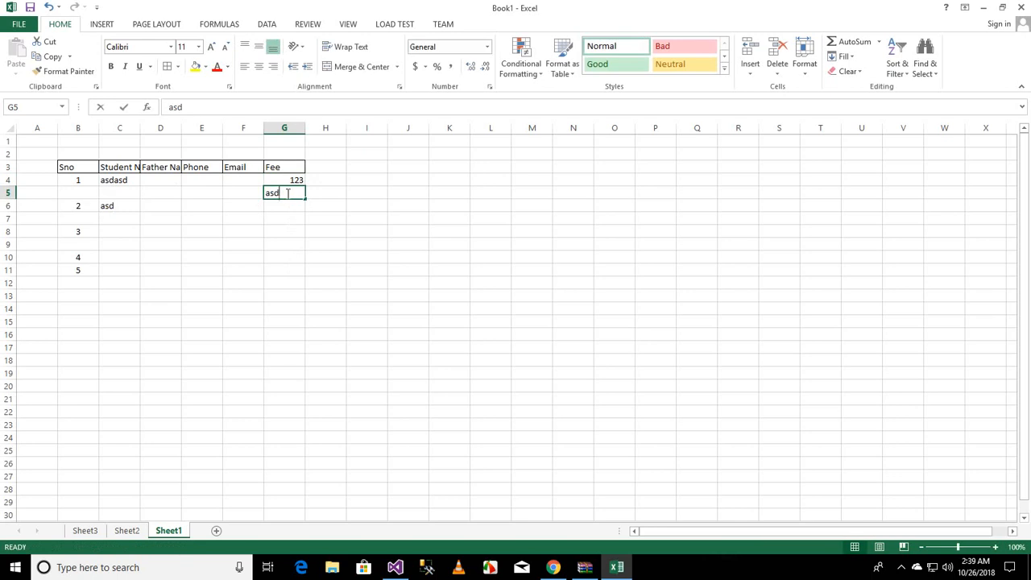
pyautogui.moveTo(288, 193); pyautogui.dragTo(220, 193)
pyautogui.write('123')
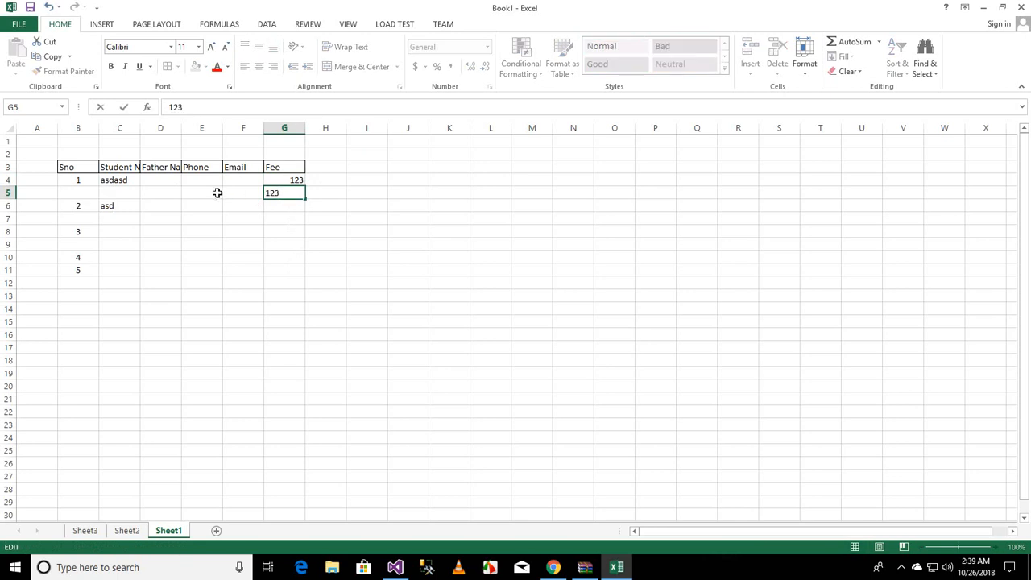
pyautogui.click(152, 198)
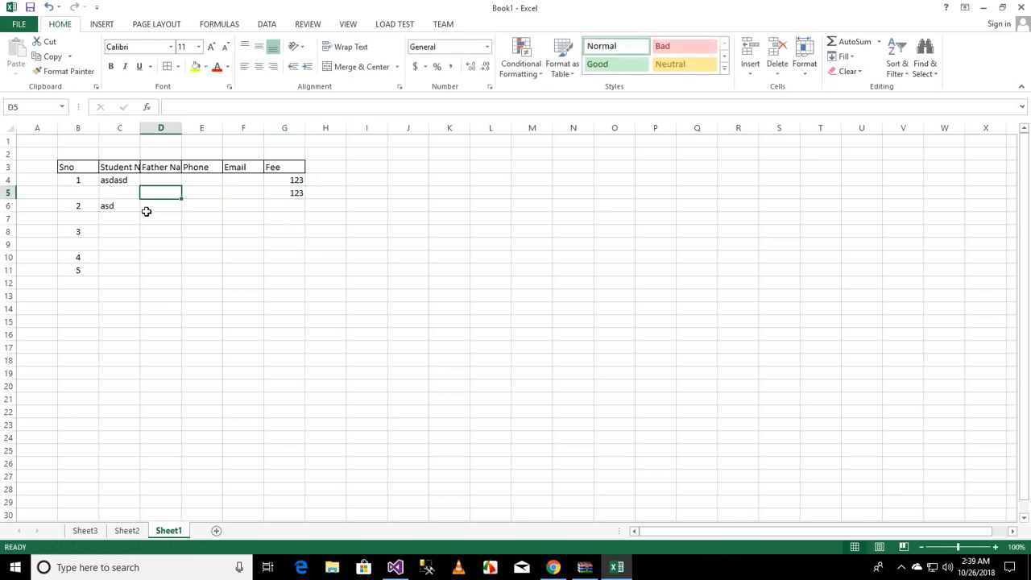
# Step: Twice insert a cell at C5 shifting cells right, undoing each insertion
pyautogui.click(104, 195)
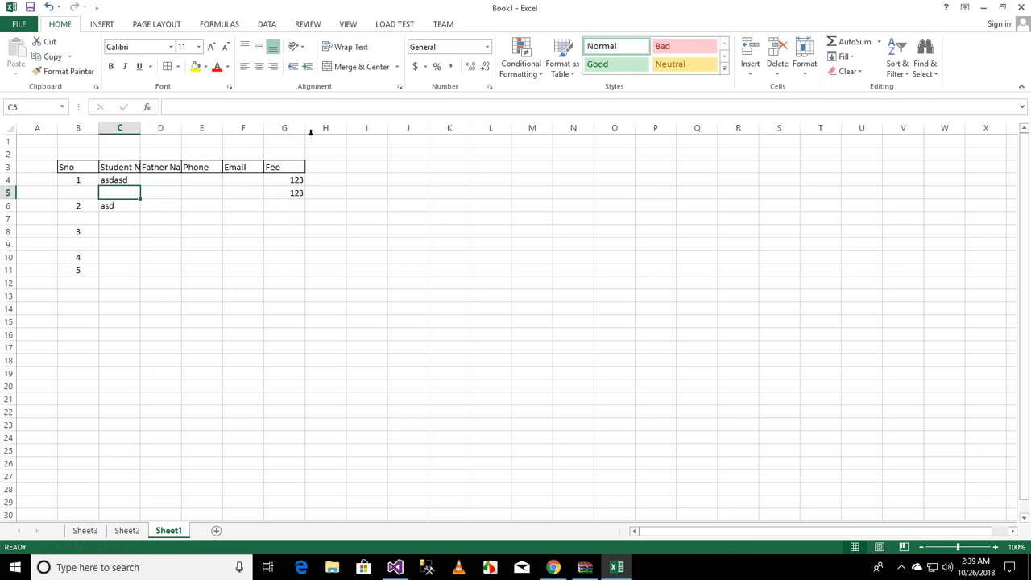
pyautogui.click(749, 74)
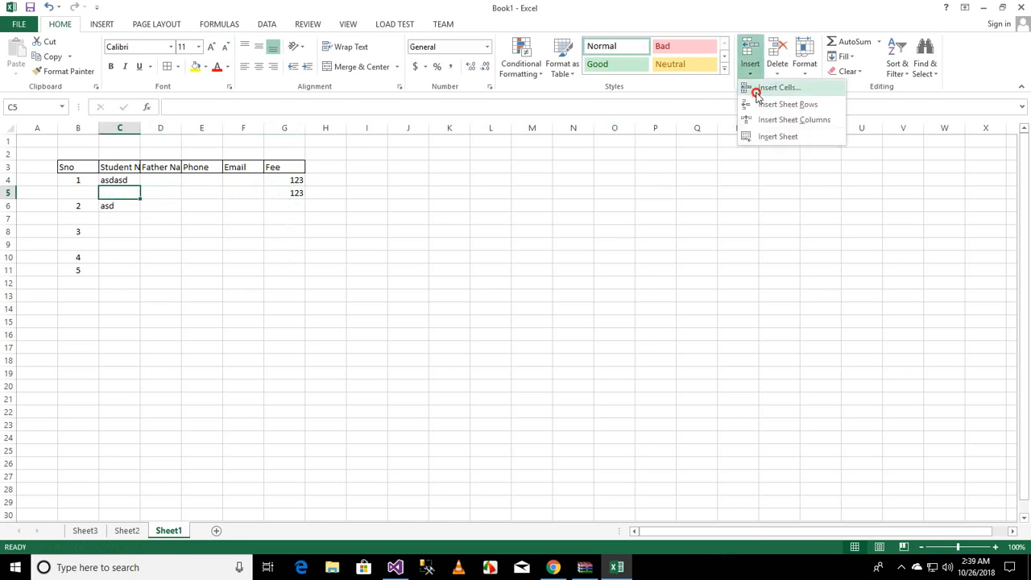
pyautogui.click(757, 91)
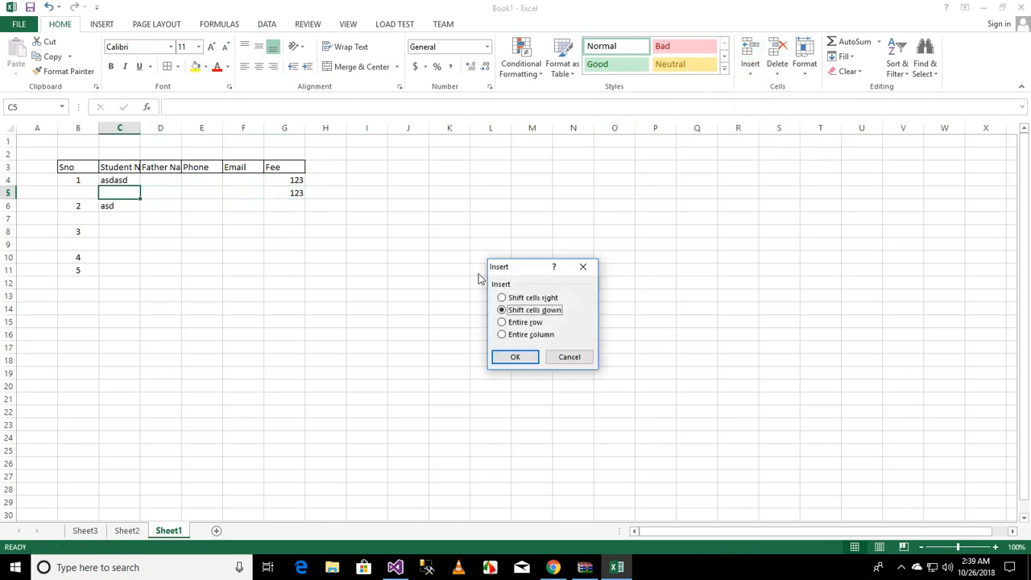
pyautogui.click(545, 300)
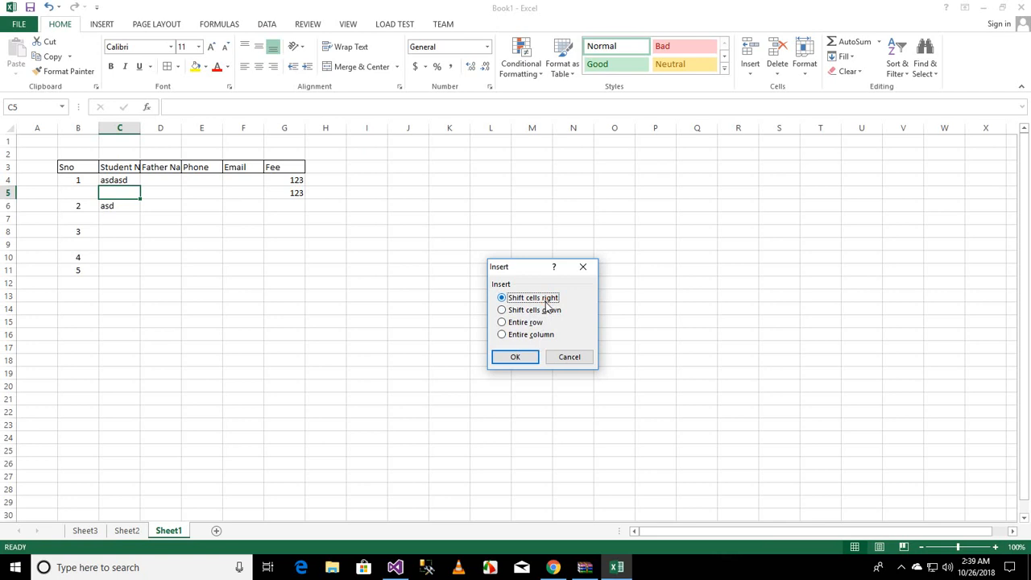
pyautogui.click(515, 362)
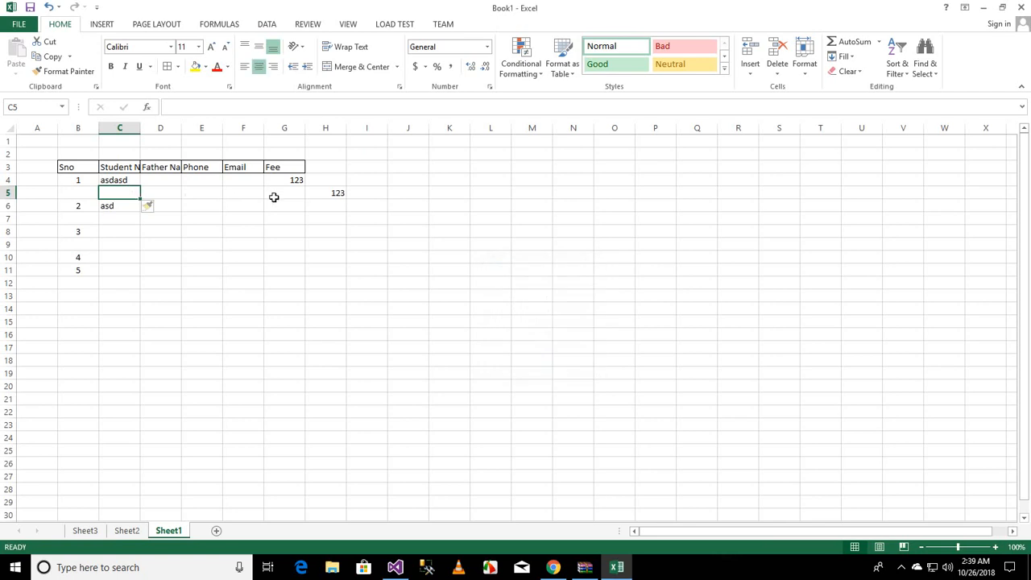
pyautogui.click(328, 193)
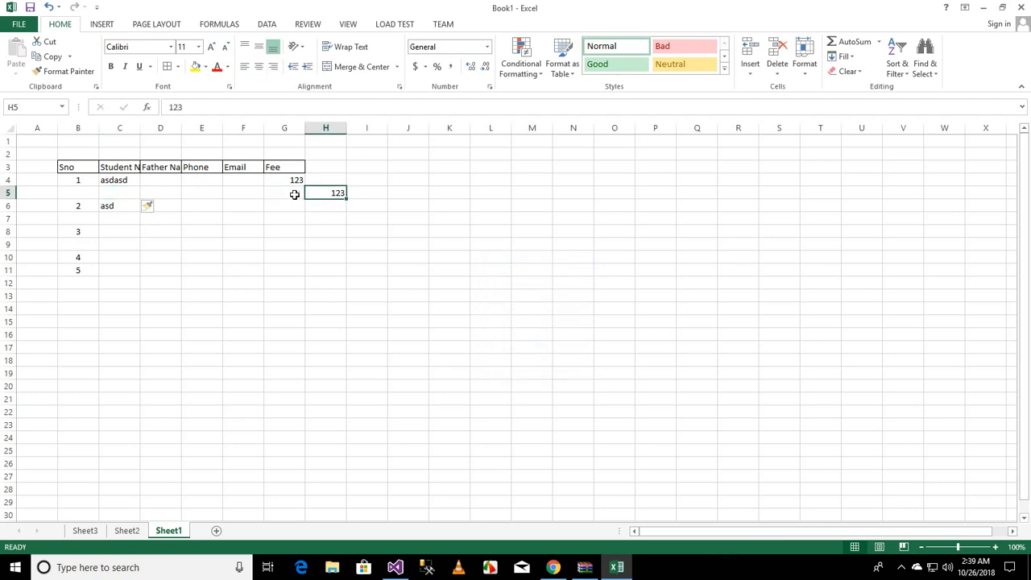
pyautogui.click(292, 195)
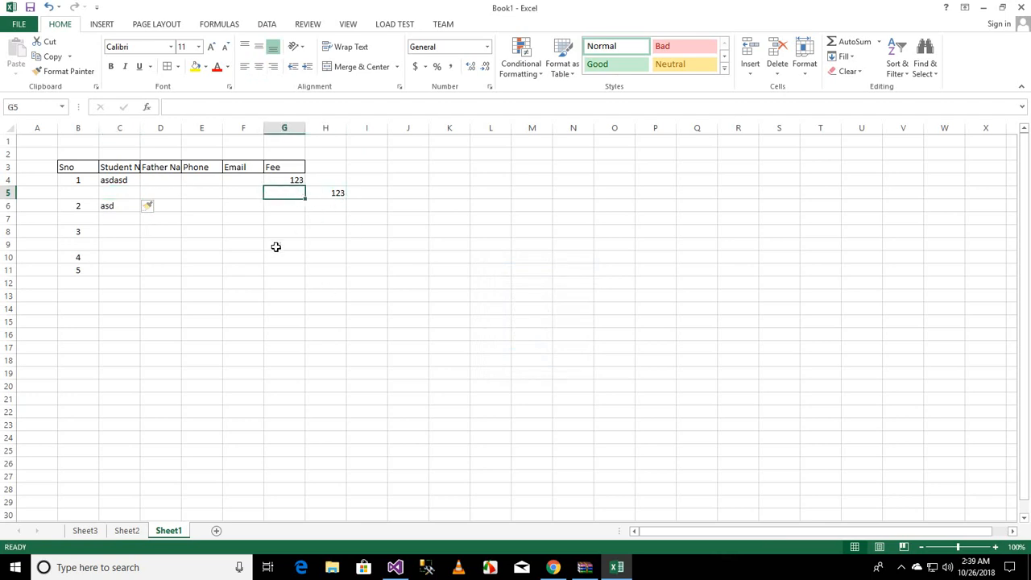
pyautogui.hotkey('ctrl', 'z')
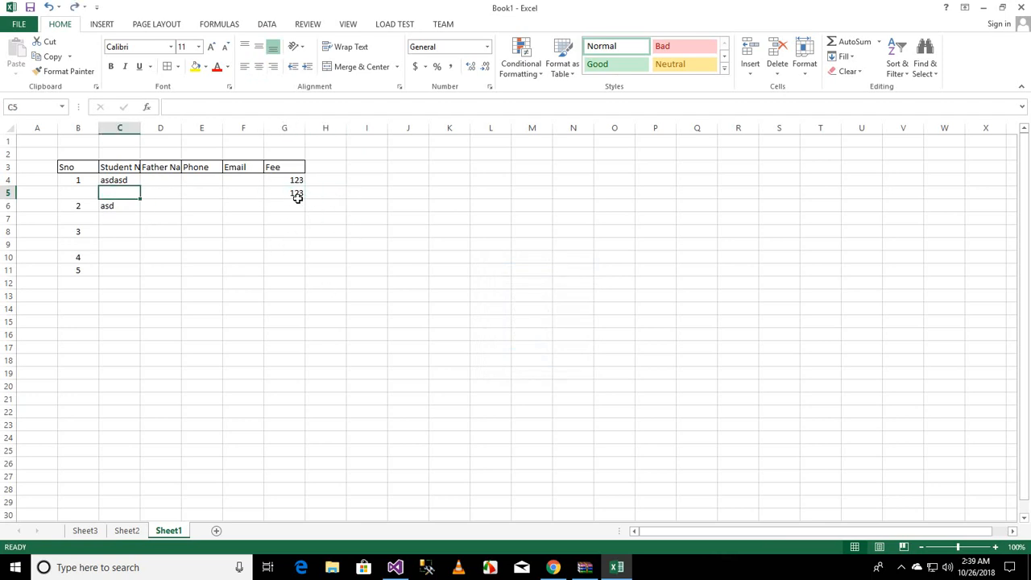
pyautogui.click(750, 74)
pyautogui.click(759, 87)
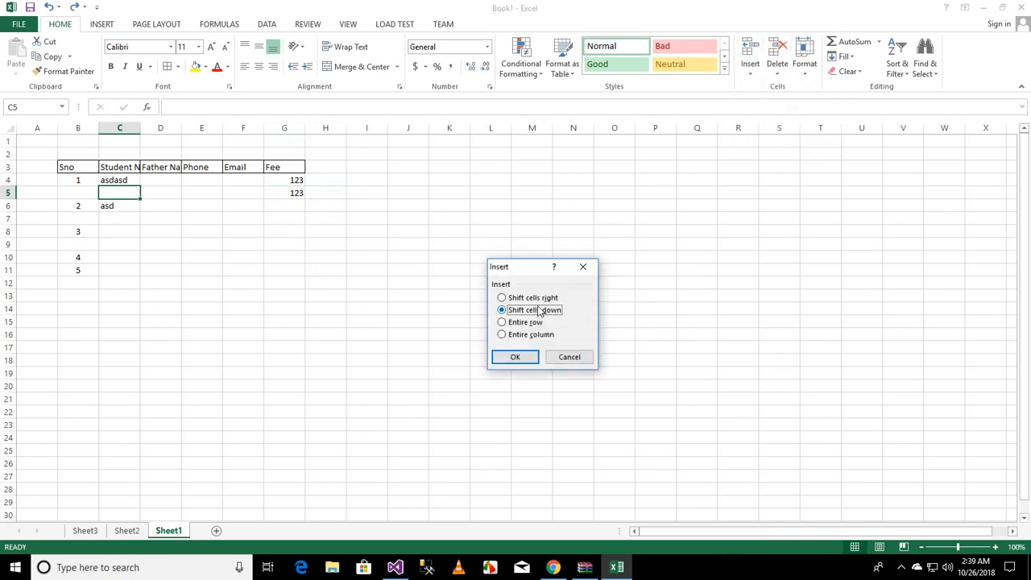
pyautogui.click(535, 298)
pyautogui.click(517, 358)
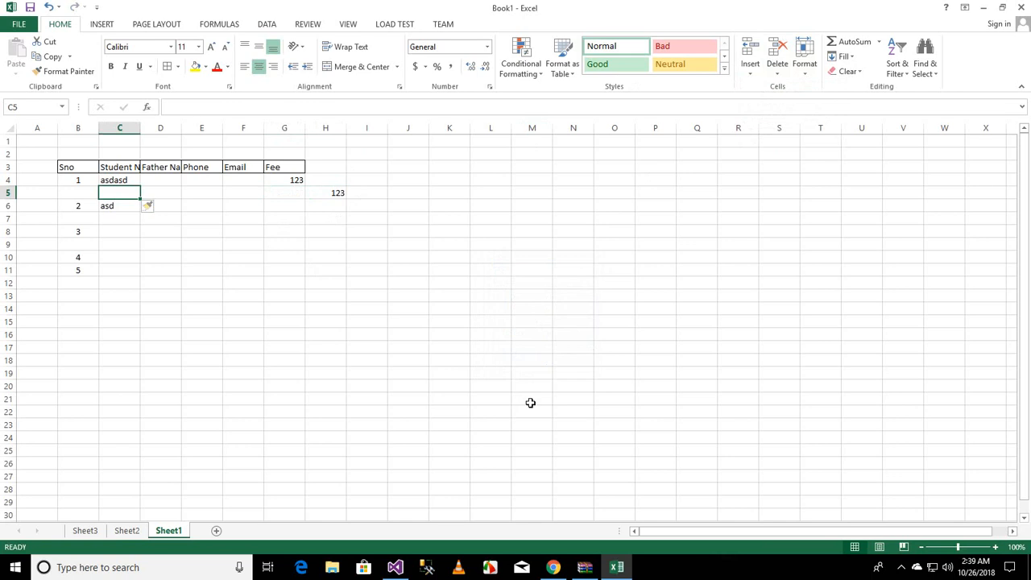
pyautogui.hotkey('ctrl', 'z')
# Step: Enter asd in cells D5 and C5 of the blank row
pyautogui.click(159, 272)
pyautogui.click(129, 190)
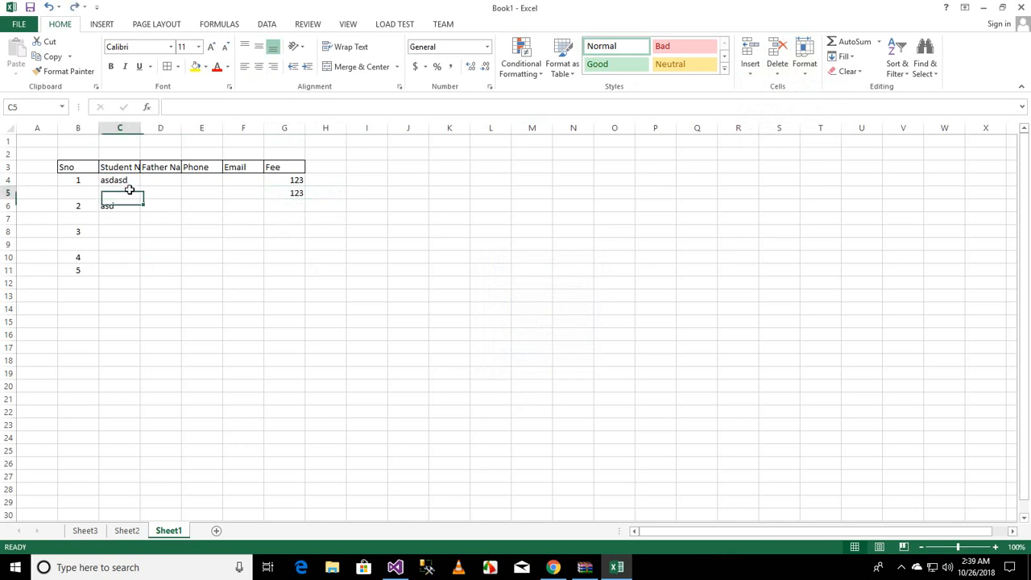
pyautogui.click(149, 190)
pyautogui.write('asd')
pyautogui.click(83, 191)
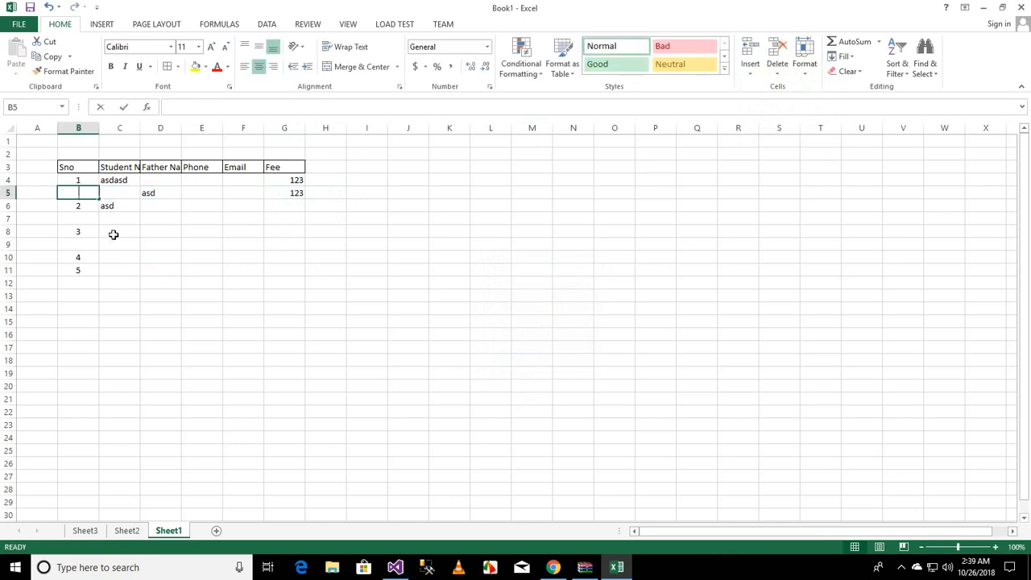
pyautogui.write('asd')
pyautogui.press('Escape')
pyautogui.press('Right')
pyautogui.write('asd')
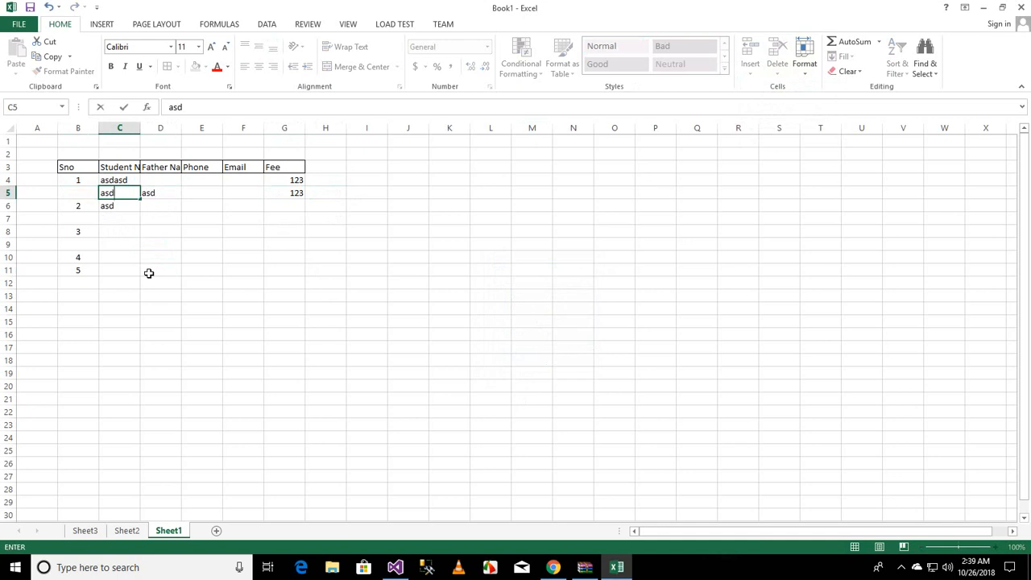
pyautogui.click(149, 269)
pyautogui.click(126, 194)
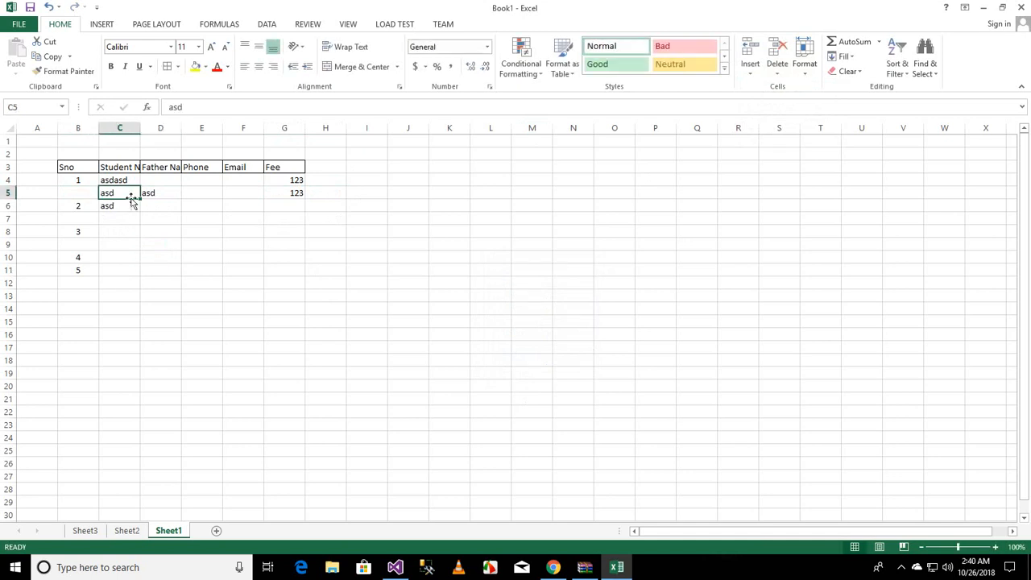
# Step: Insert a cell at C5, shifting cells right
pyautogui.click(750, 73)
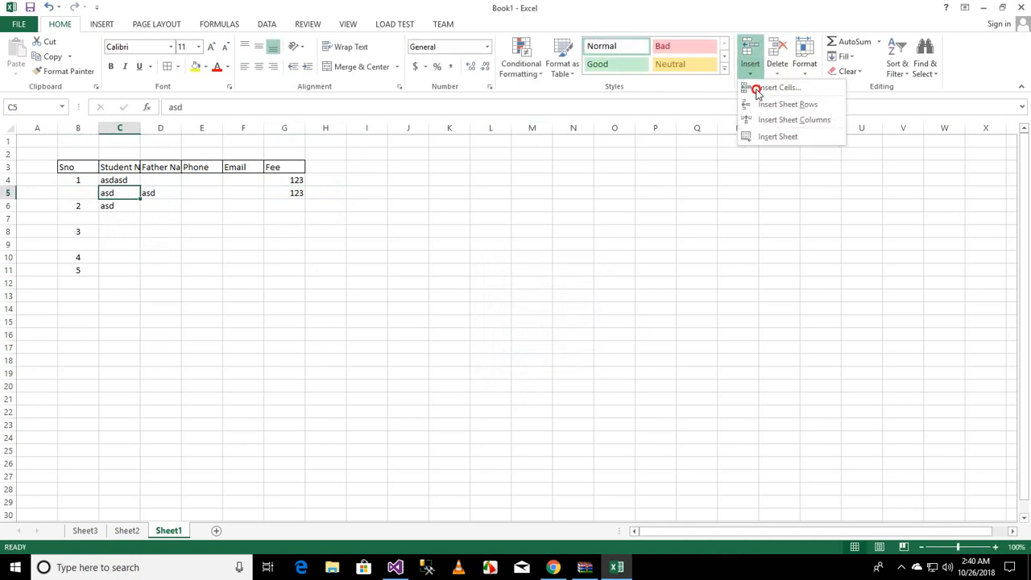
pyautogui.click(752, 87)
pyautogui.click(522, 301)
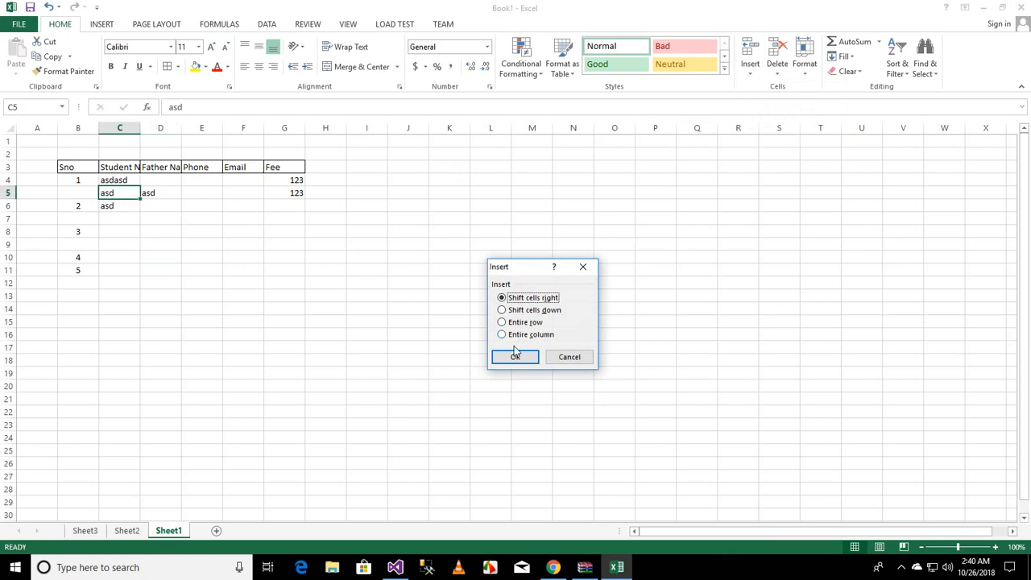
pyautogui.click(512, 354)
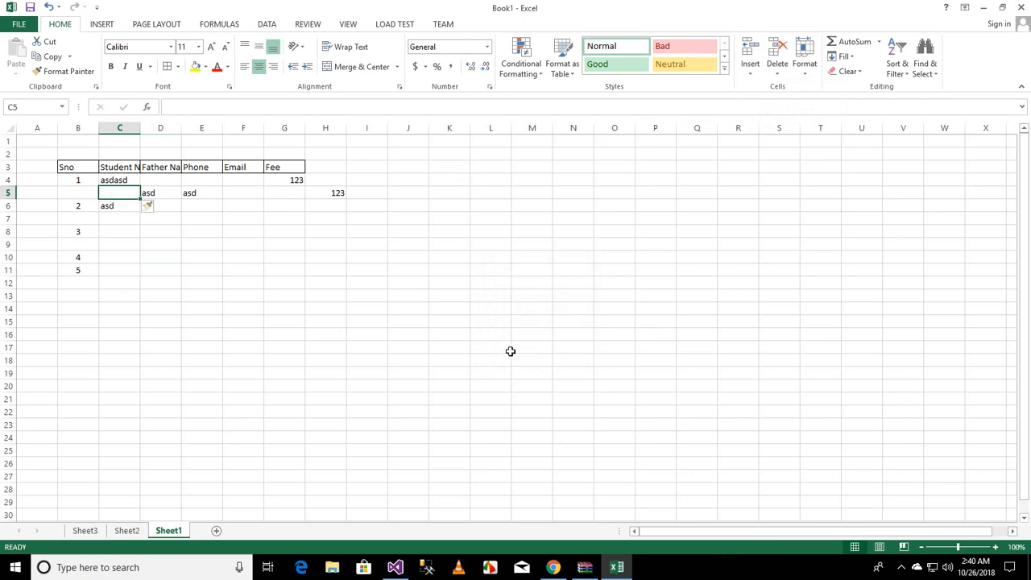
# Step: Insert a cell at C5, shifting cells down
pyautogui.click(754, 75)
pyautogui.click(755, 92)
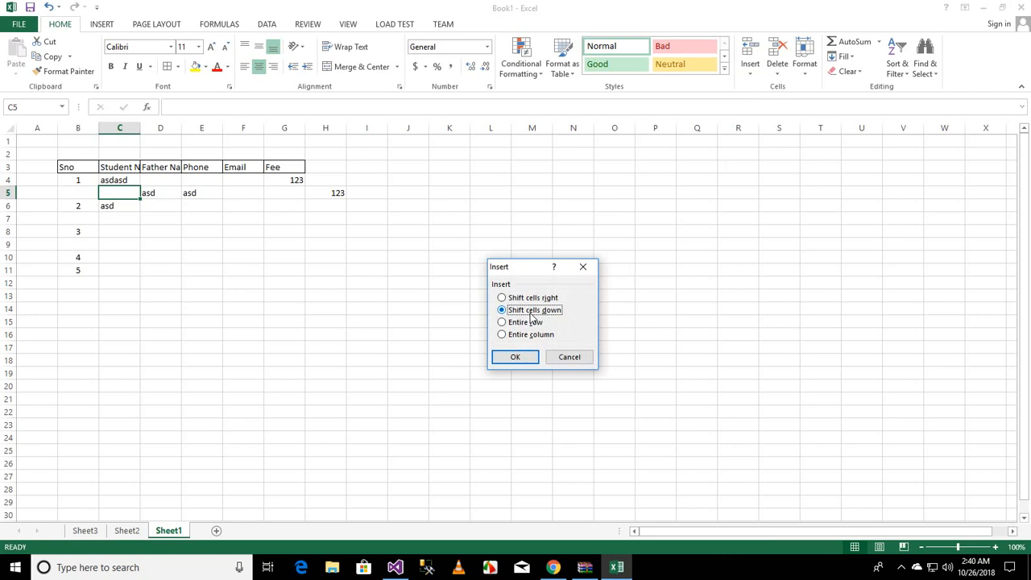
pyautogui.click(515, 357)
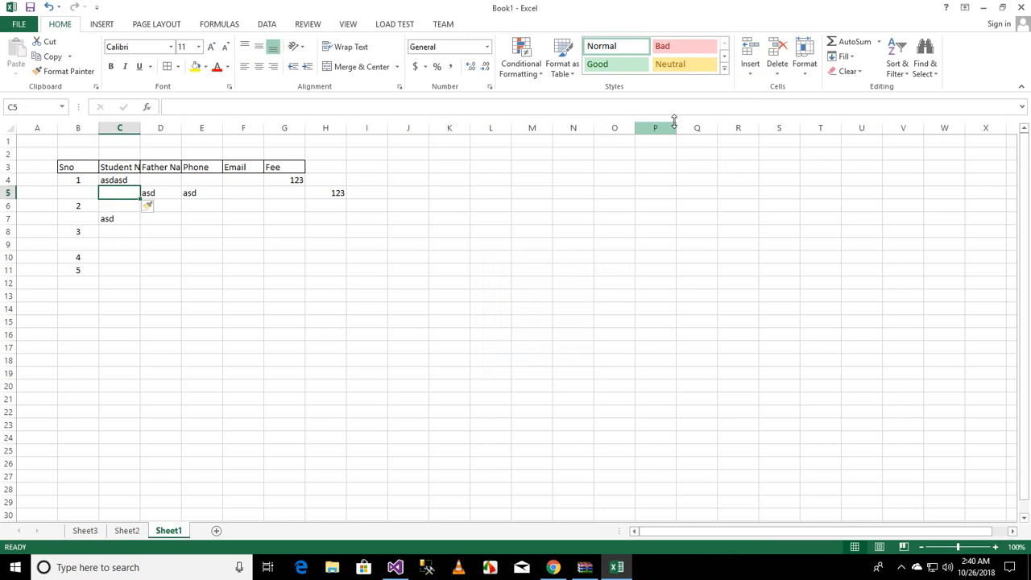
# Step: Insert an entire row at row 5 using the Insert Cells dialog
pyautogui.click(752, 73)
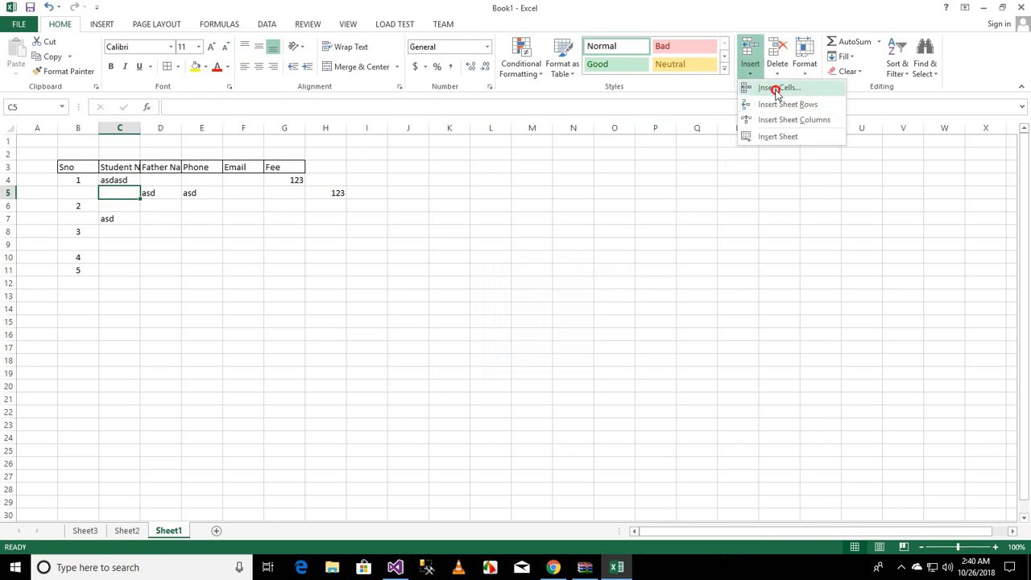
pyautogui.click(775, 87)
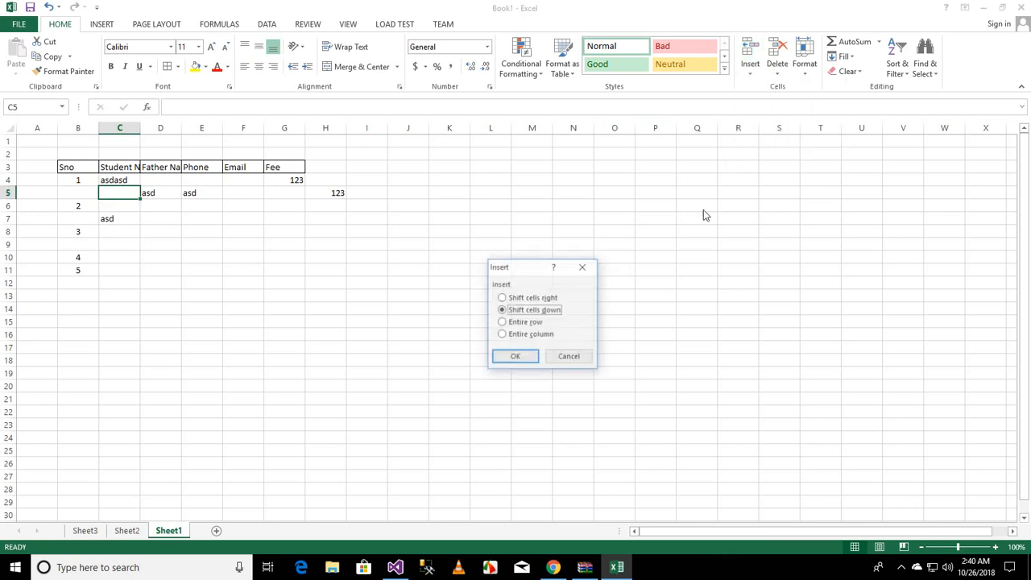
pyautogui.click(530, 324)
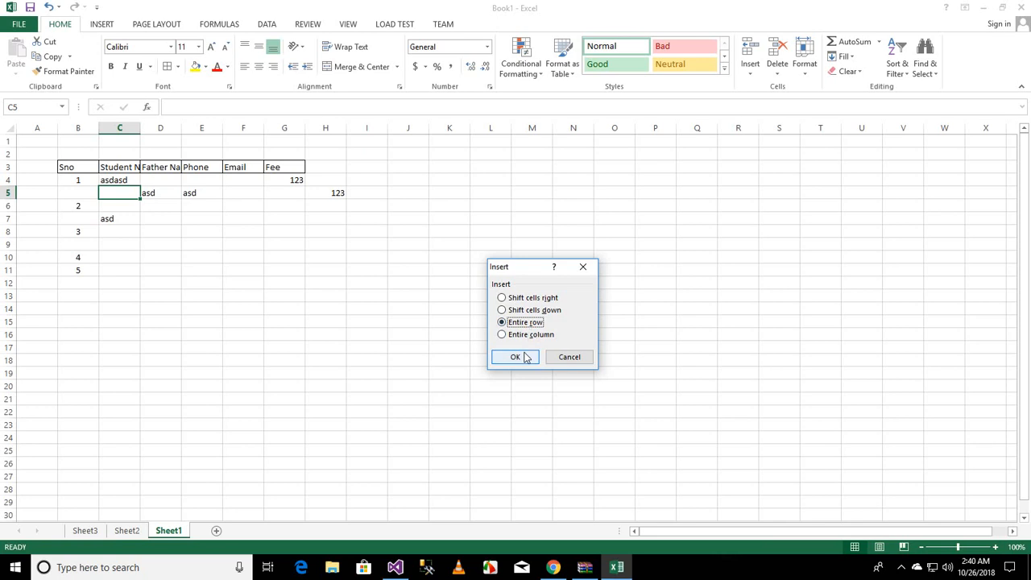
pyautogui.click(516, 357)
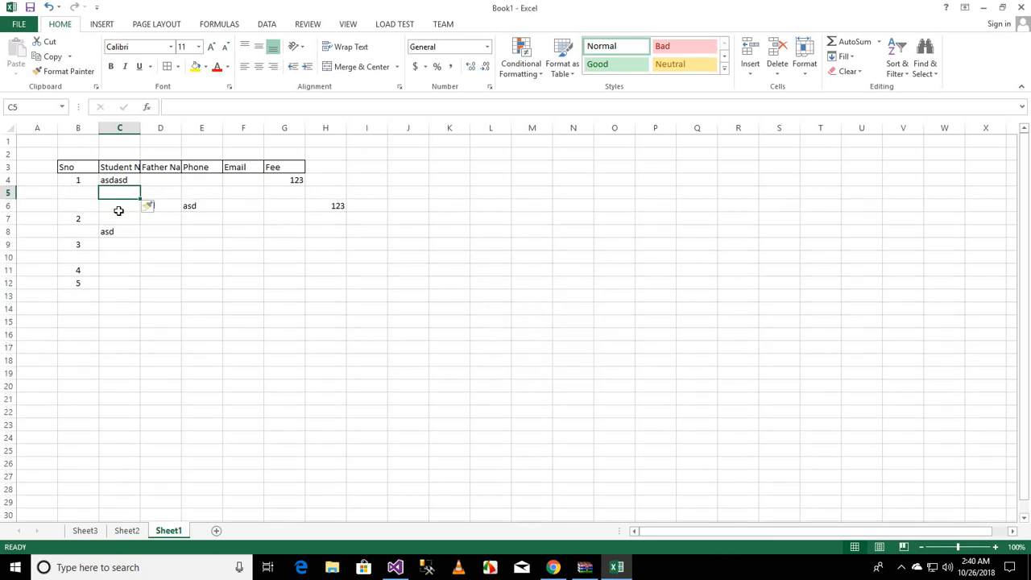
pyautogui.click(750, 71)
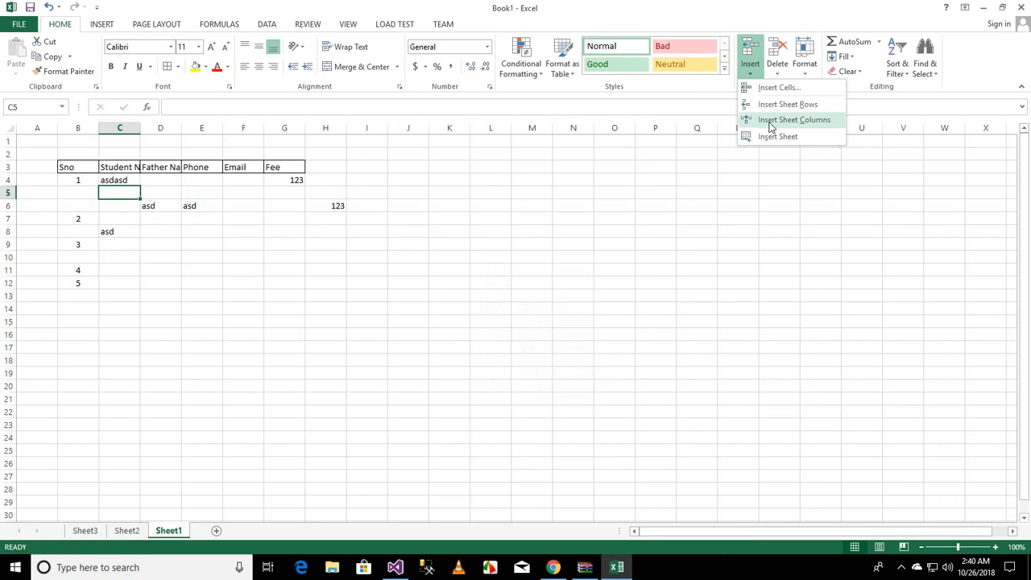
pyautogui.click(773, 120)
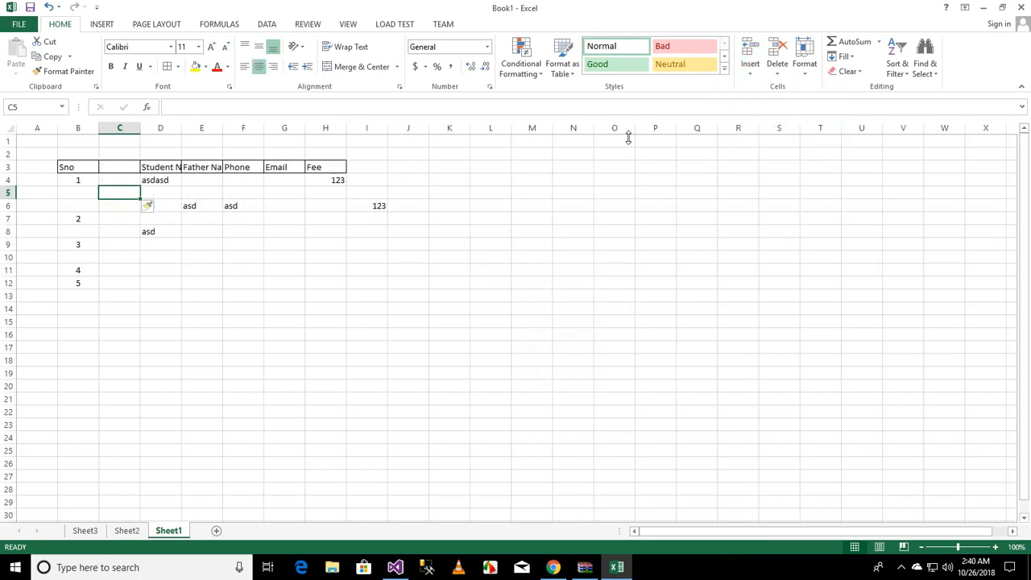
pyautogui.hotkey('ctrl', 'z')
# Step: Insert an entire column at column C using the Insert Cells dialog
pyautogui.click(749, 71)
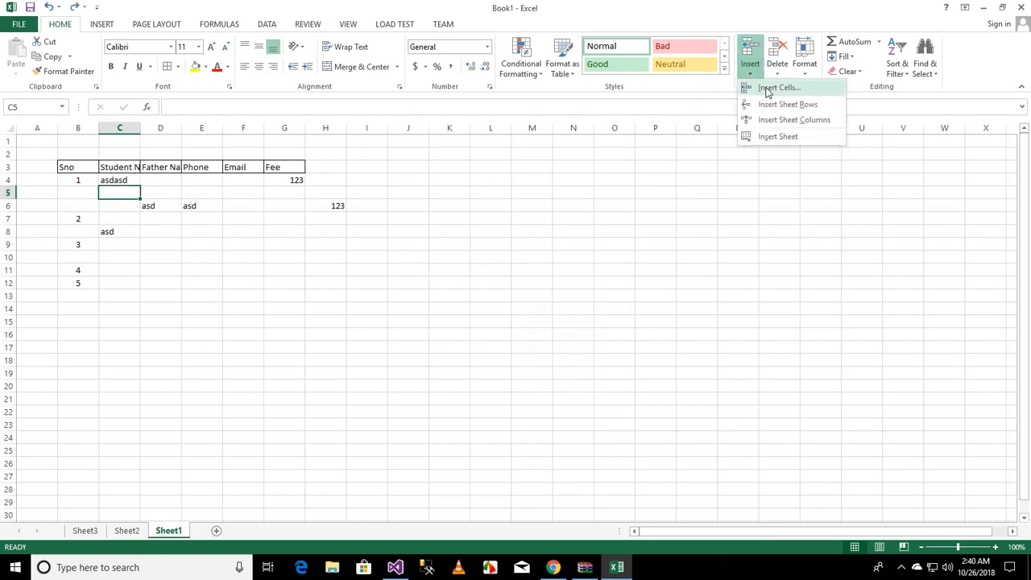
pyautogui.click(770, 89)
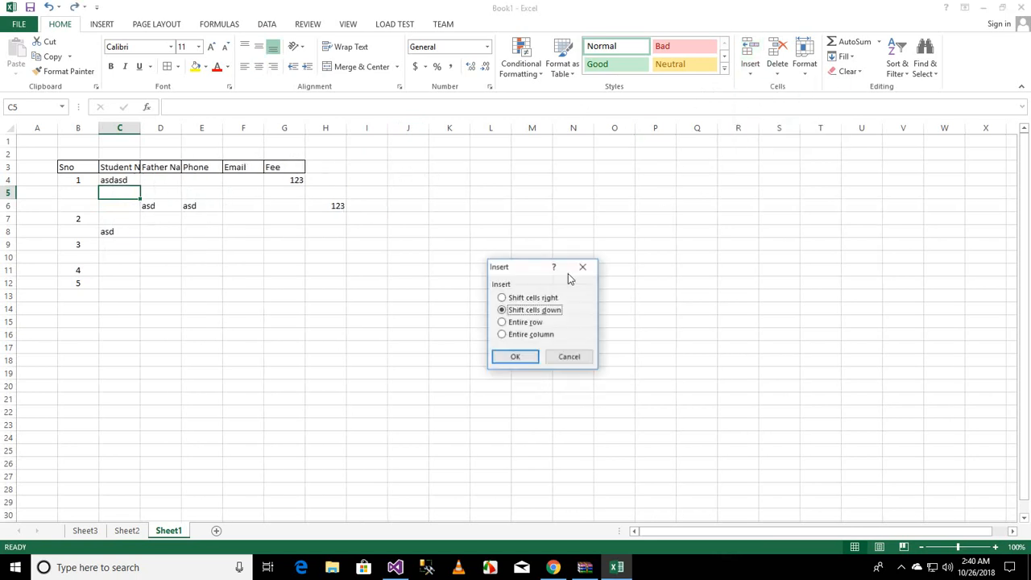
pyautogui.click(542, 334)
pyautogui.click(521, 361)
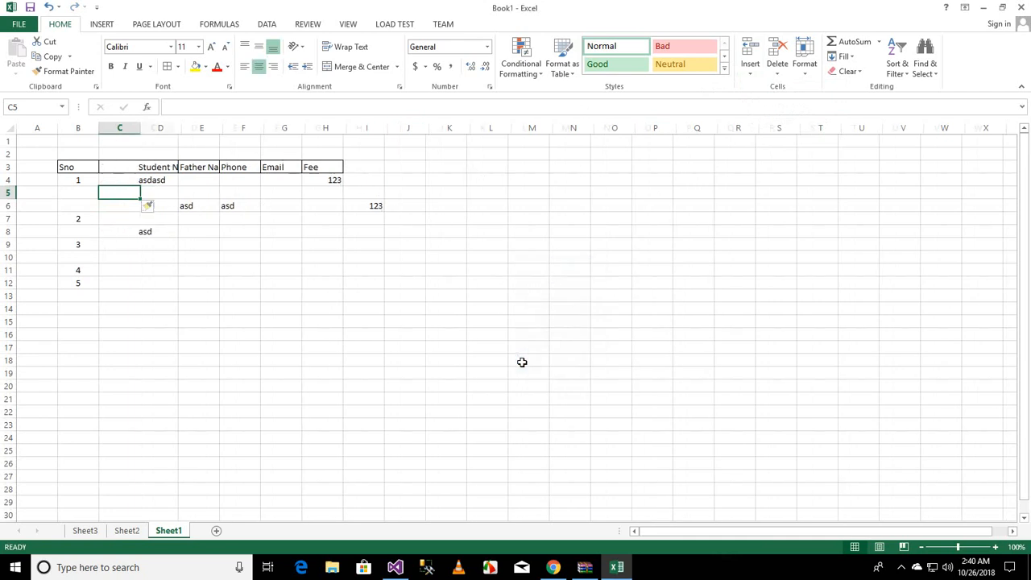
pyautogui.click(751, 74)
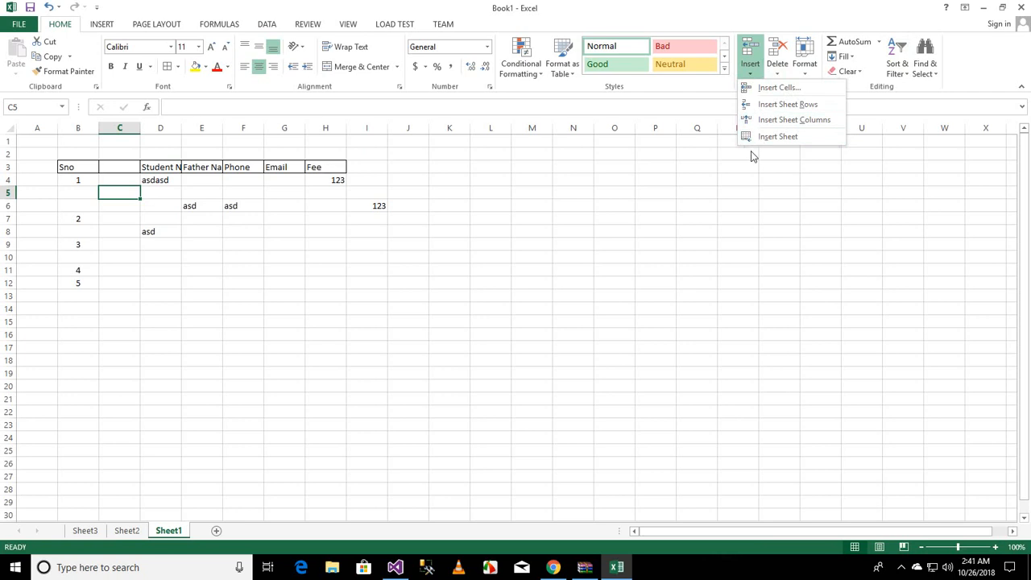
pyautogui.click(131, 226)
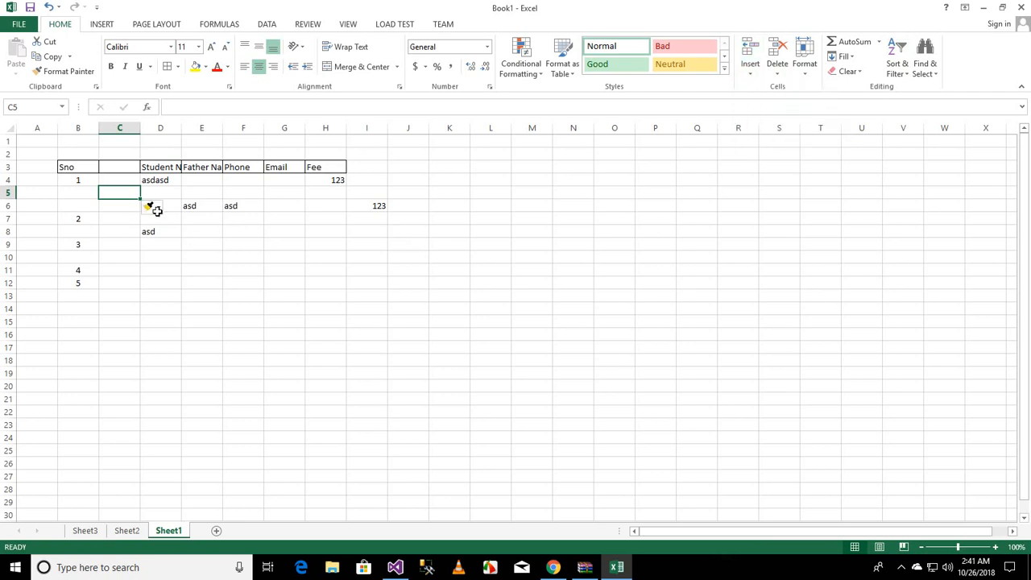
pyautogui.click(777, 72)
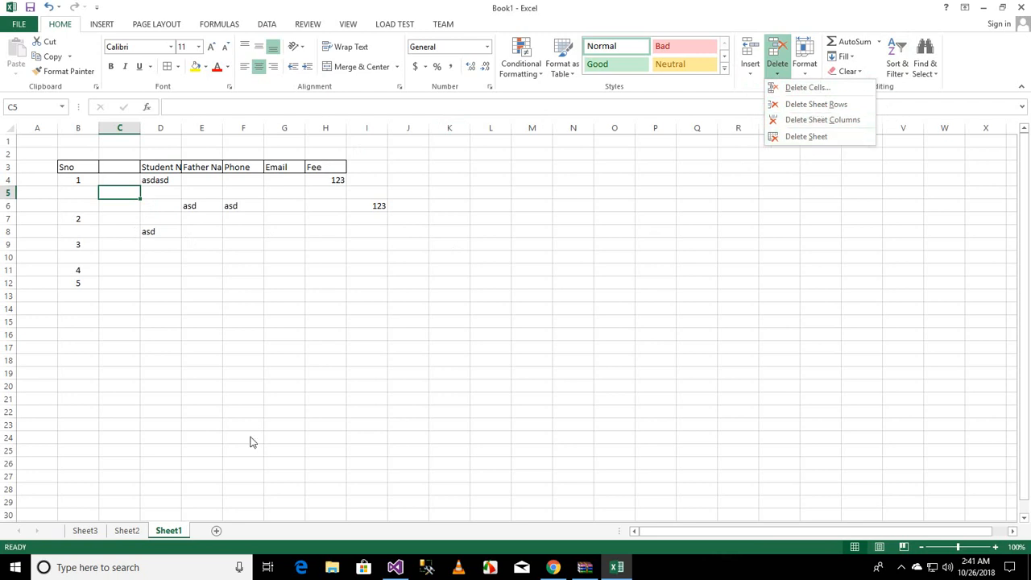
pyautogui.click(84, 534)
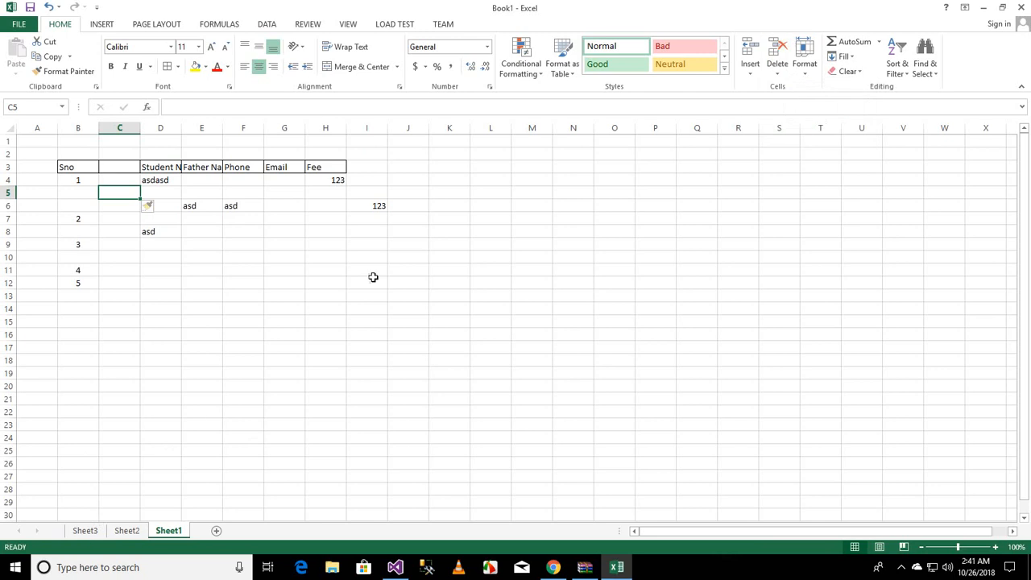
# Step: Switch to Sheet2 and delete that sheet
pyautogui.click(753, 73)
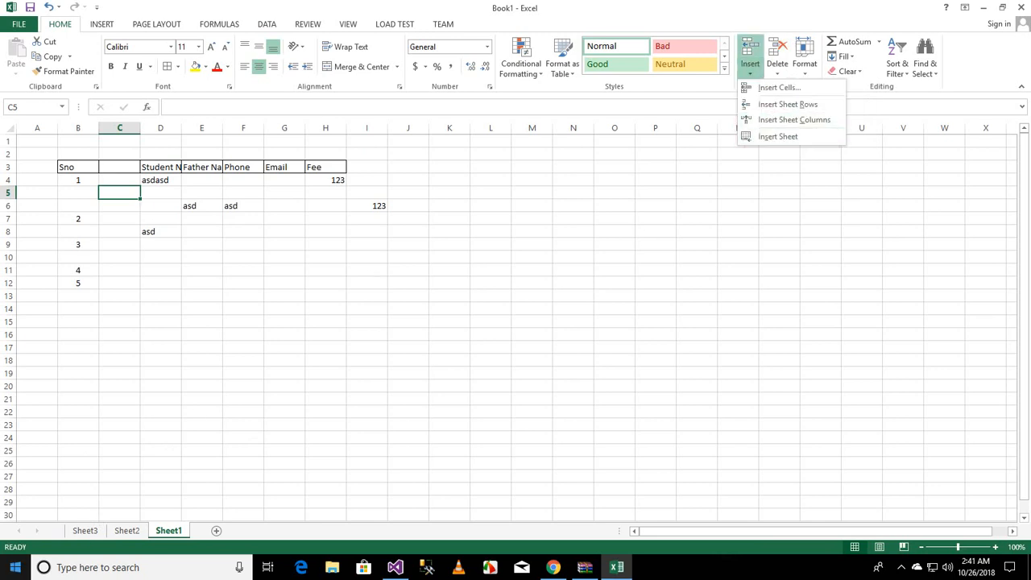
pyautogui.click(108, 533)
pyautogui.click(125, 532)
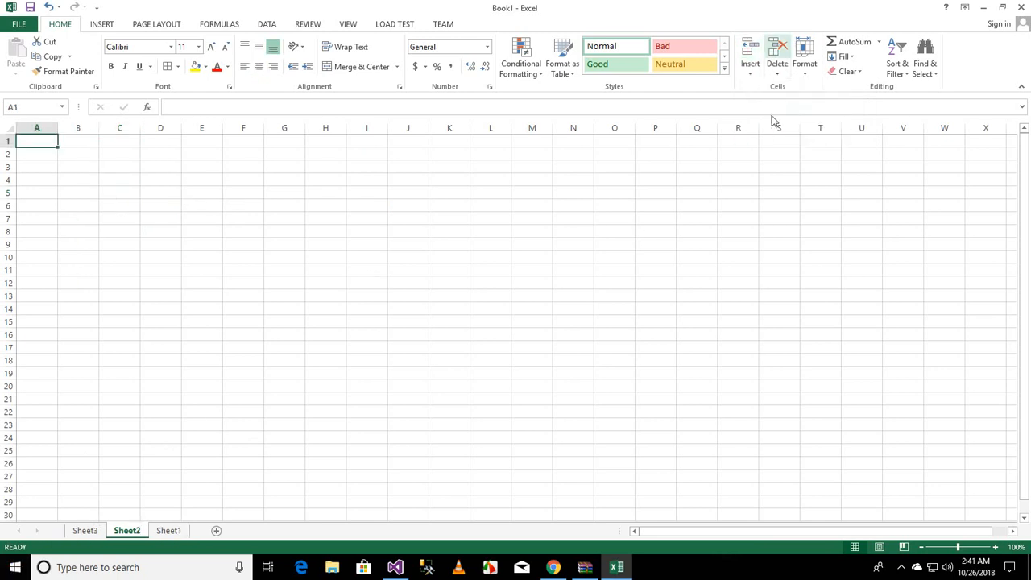
pyautogui.click(780, 74)
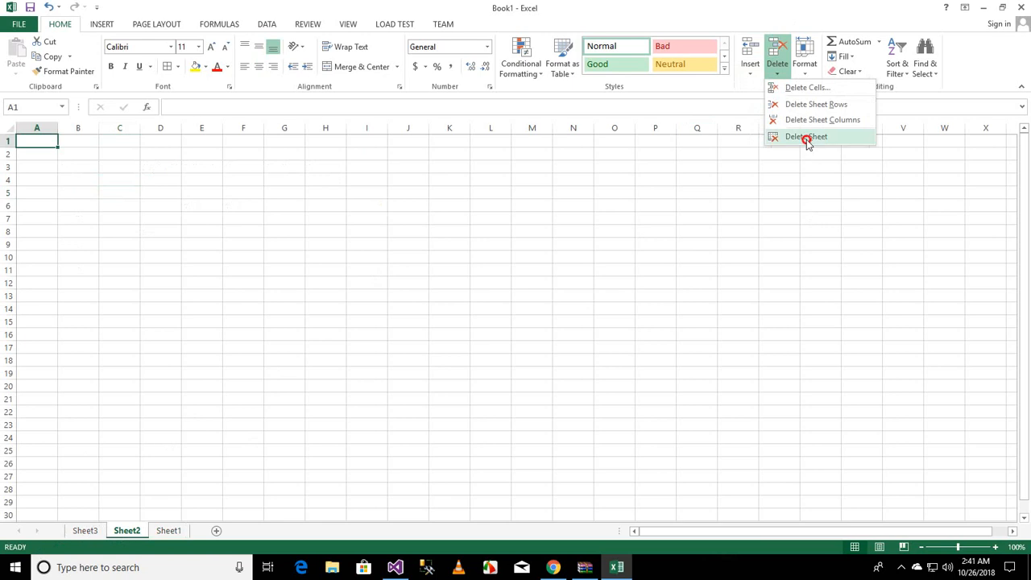
pyautogui.click(805, 137)
# Step: Switch to Sheet3 and delete that sheet
pyautogui.click(85, 531)
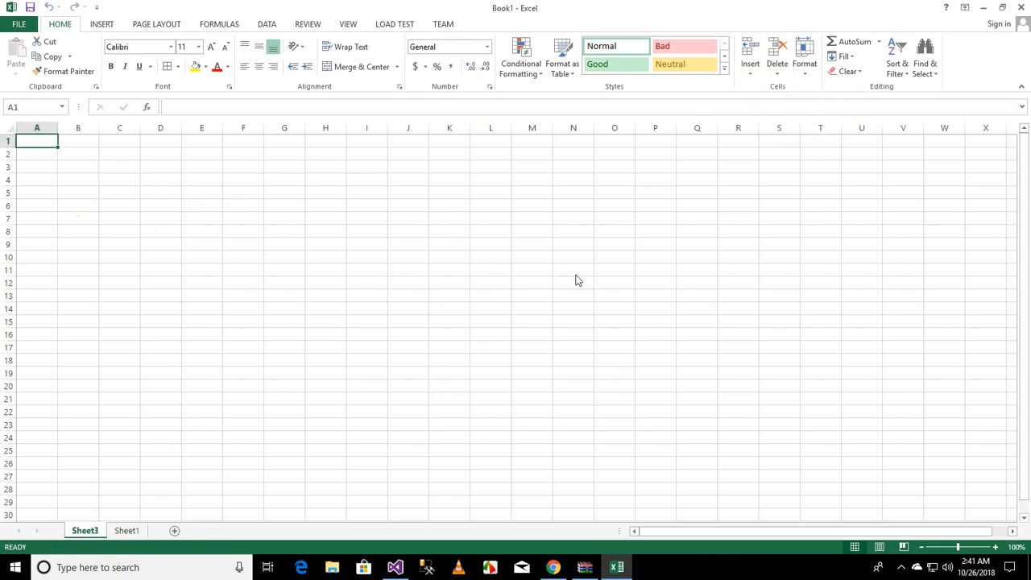
pyautogui.click(779, 74)
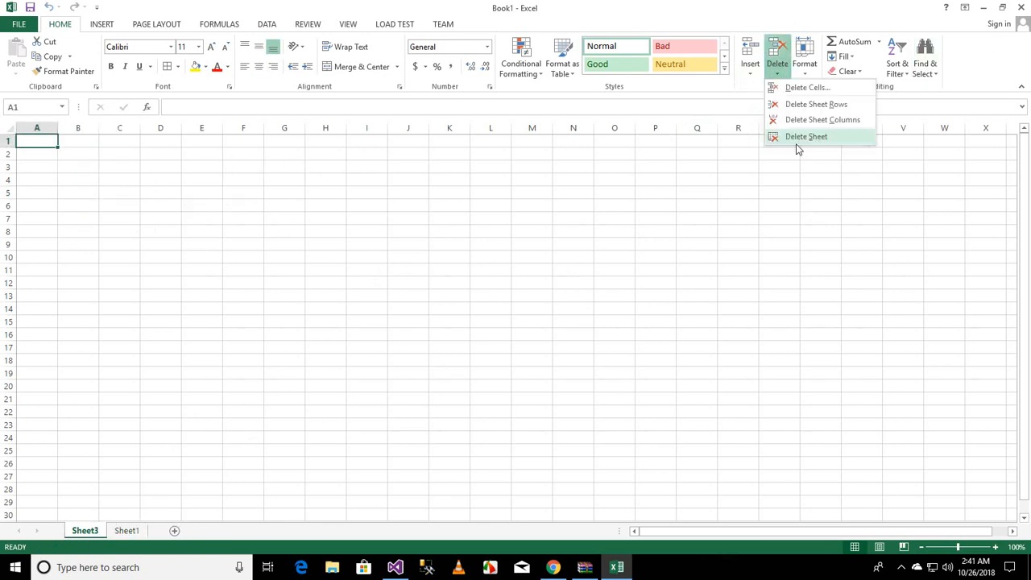
pyautogui.click(798, 136)
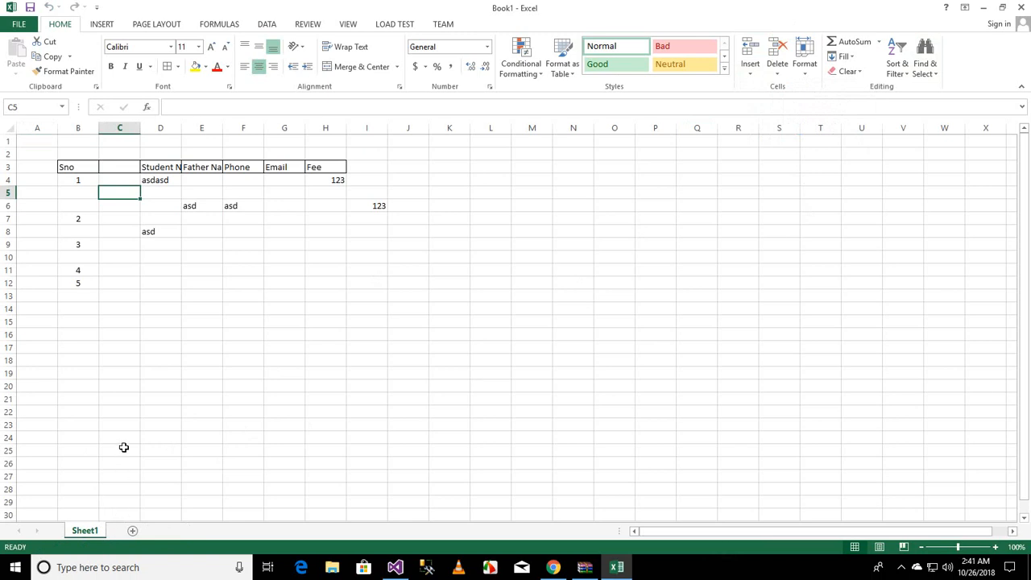
# Step: Delete the blank column C from the student table
pyautogui.click(166, 347)
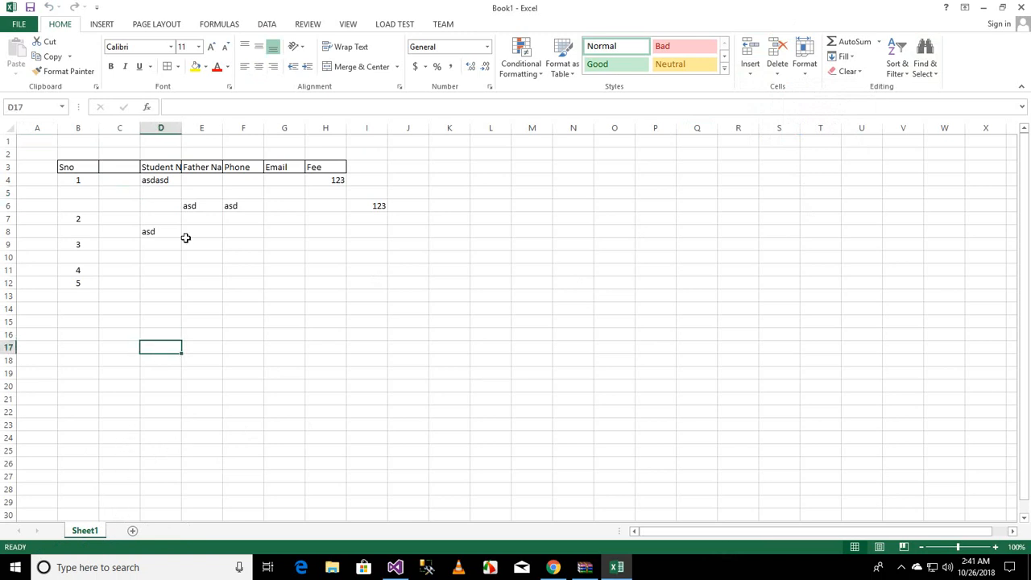
pyautogui.click(777, 79)
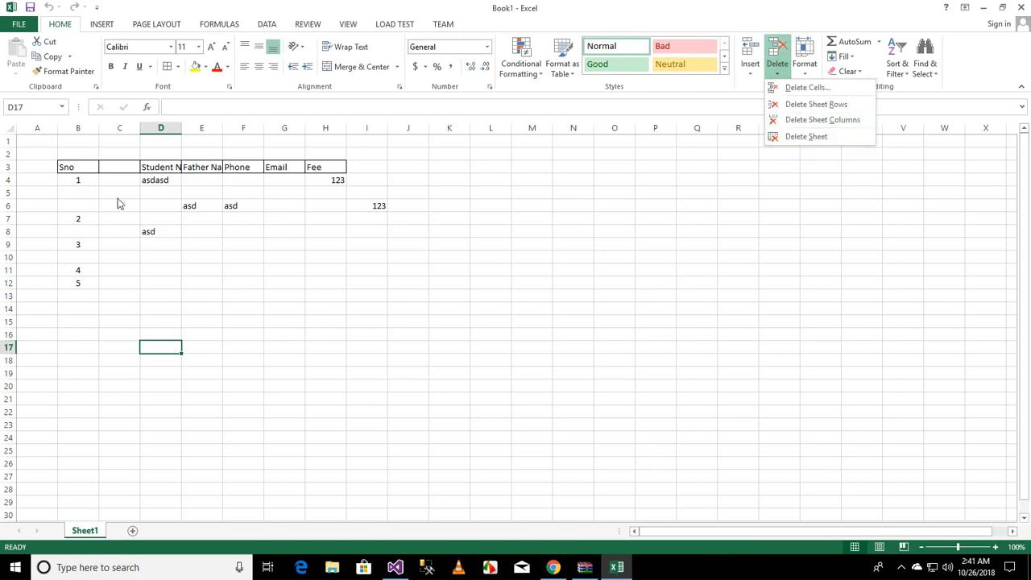
pyautogui.click(115, 166)
pyautogui.click(116, 165)
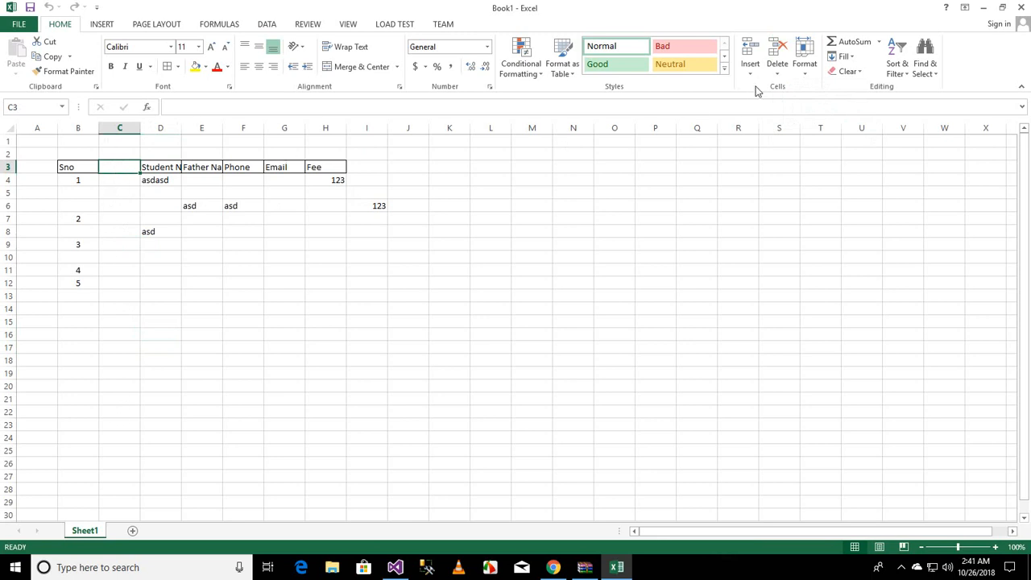
pyautogui.click(777, 66)
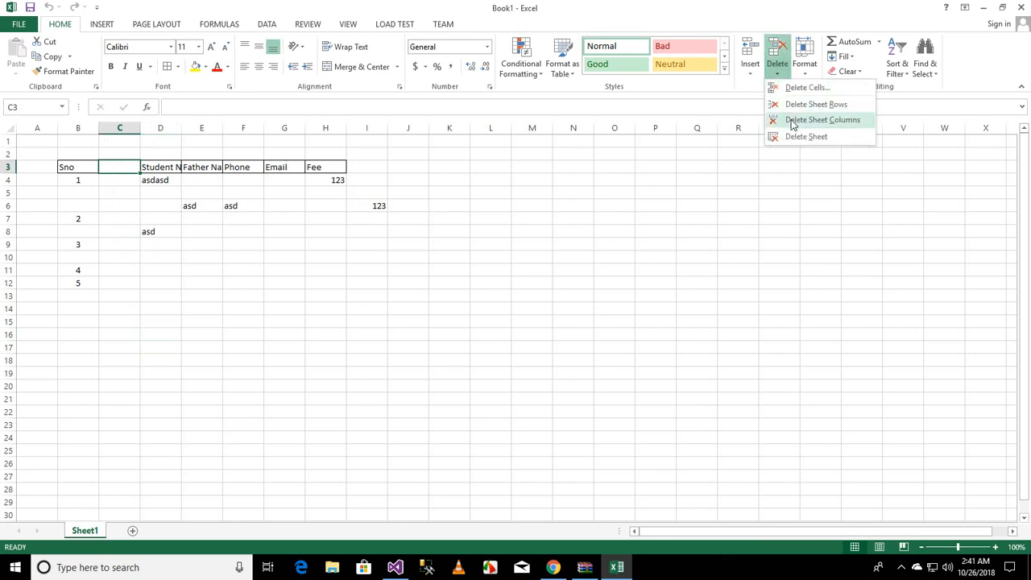
pyautogui.click(793, 121)
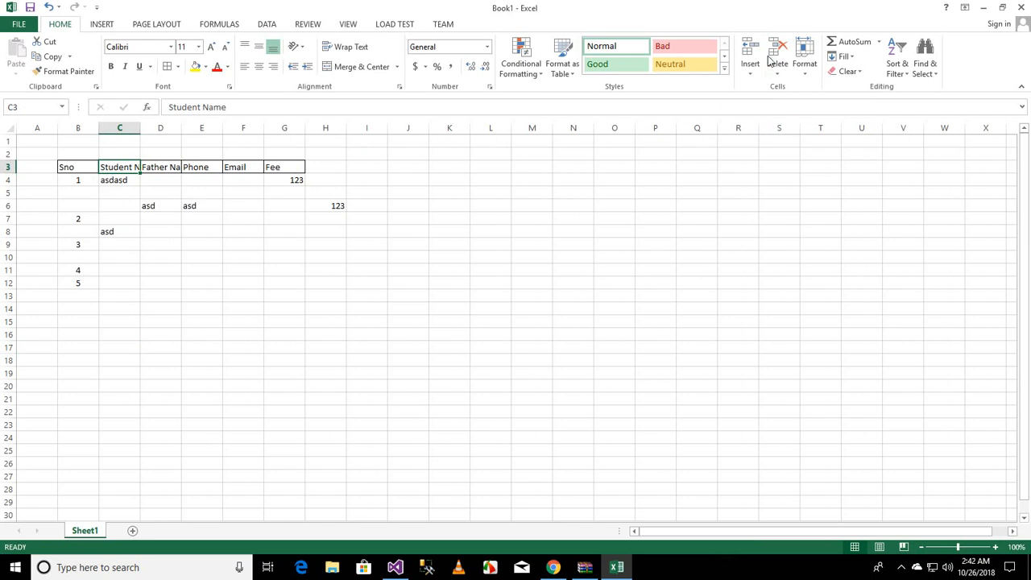
pyautogui.click(69, 205)
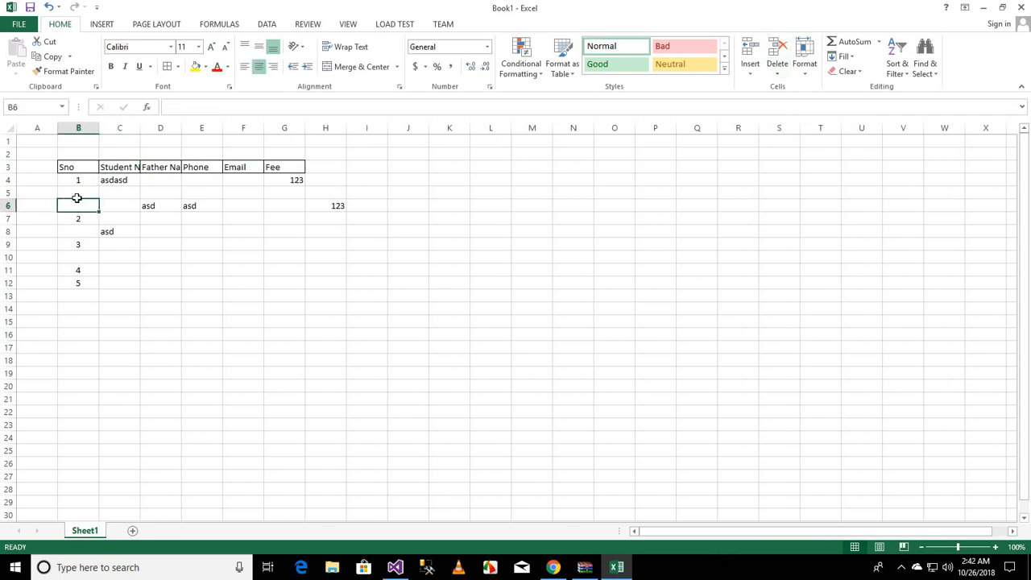
pyautogui.press('Up')
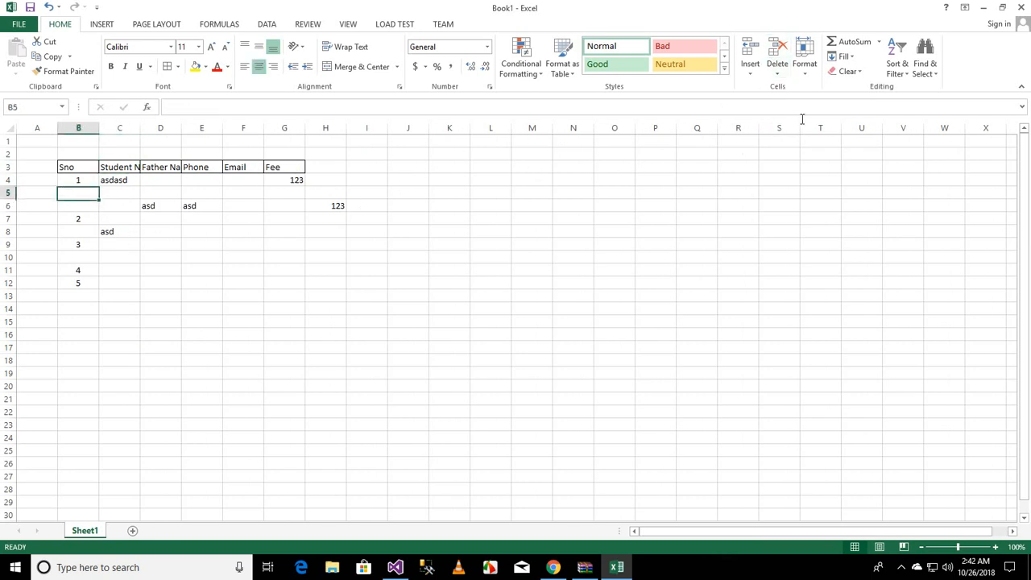
# Step: Delete the blank and stray rows between the serial numbers so 2 to 5 follow directly after 1
pyautogui.click(778, 72)
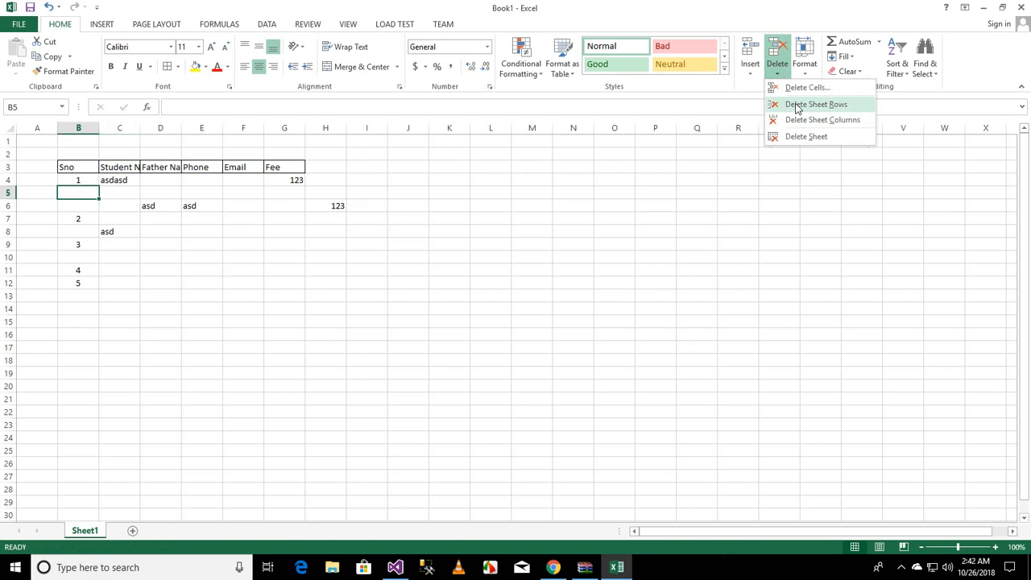
pyautogui.click(796, 107)
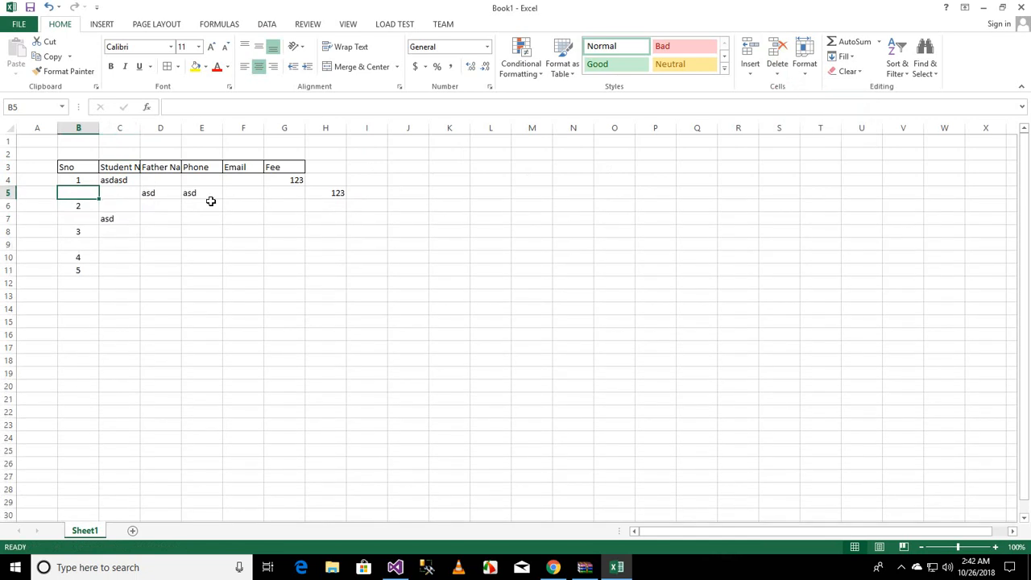
pyautogui.click(80, 244)
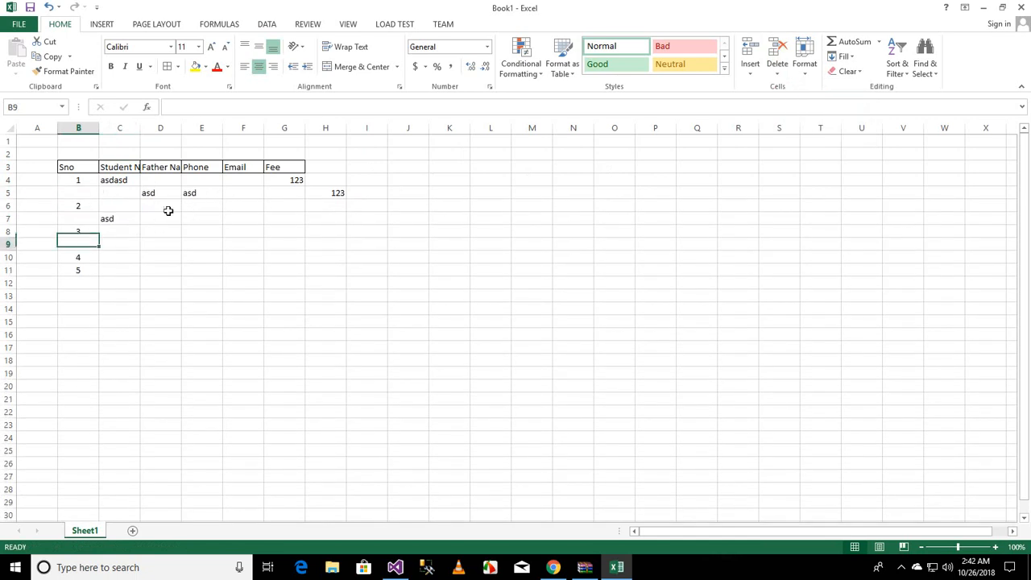
pyautogui.click(779, 72)
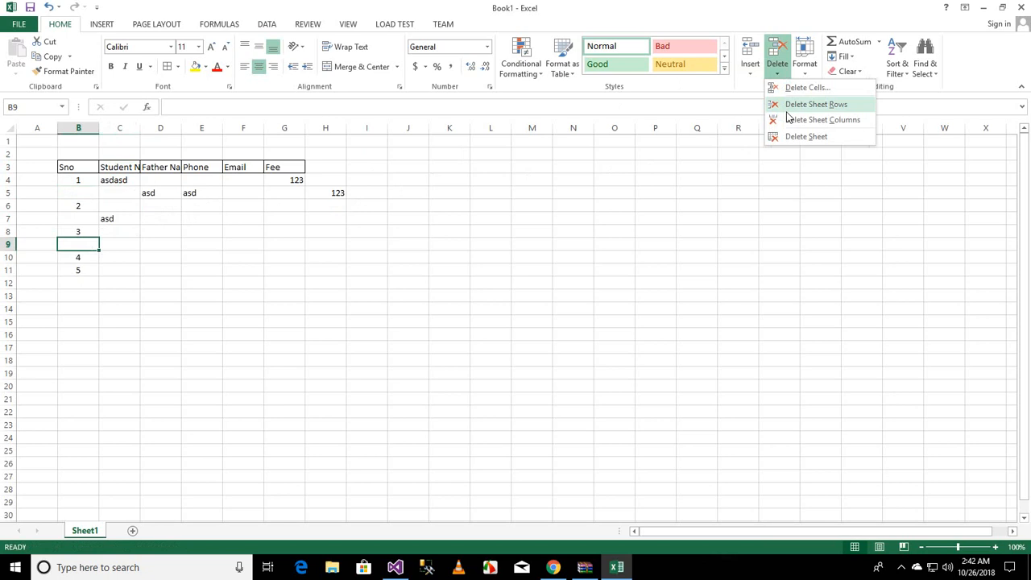
pyautogui.click(785, 106)
pyautogui.click(89, 218)
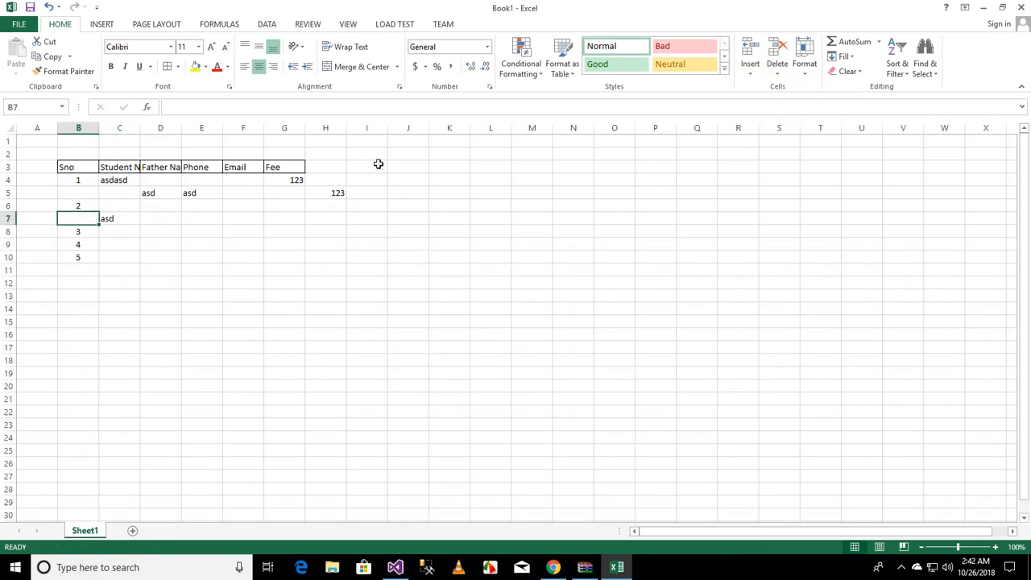
pyautogui.click(782, 78)
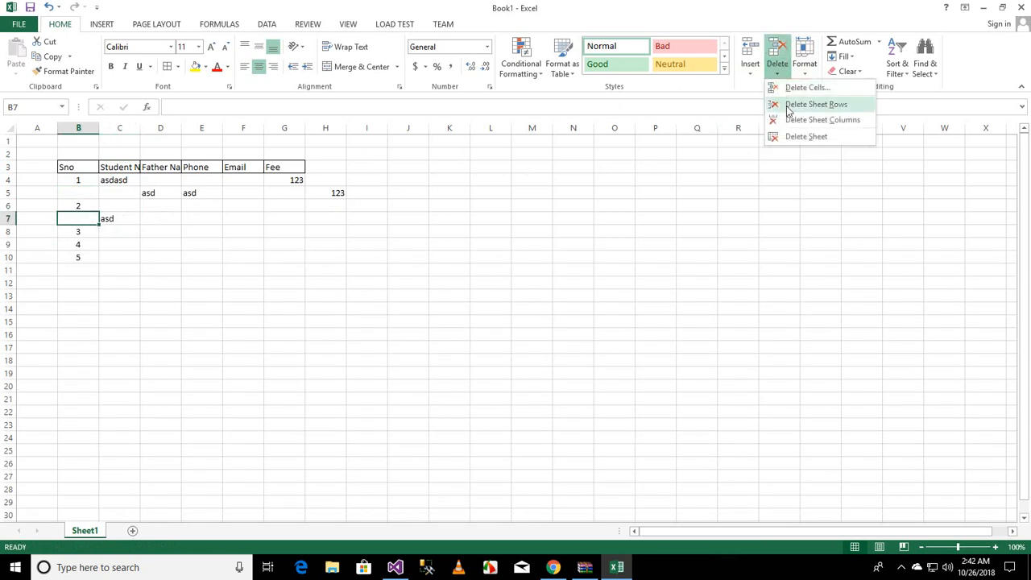
pyautogui.click(787, 106)
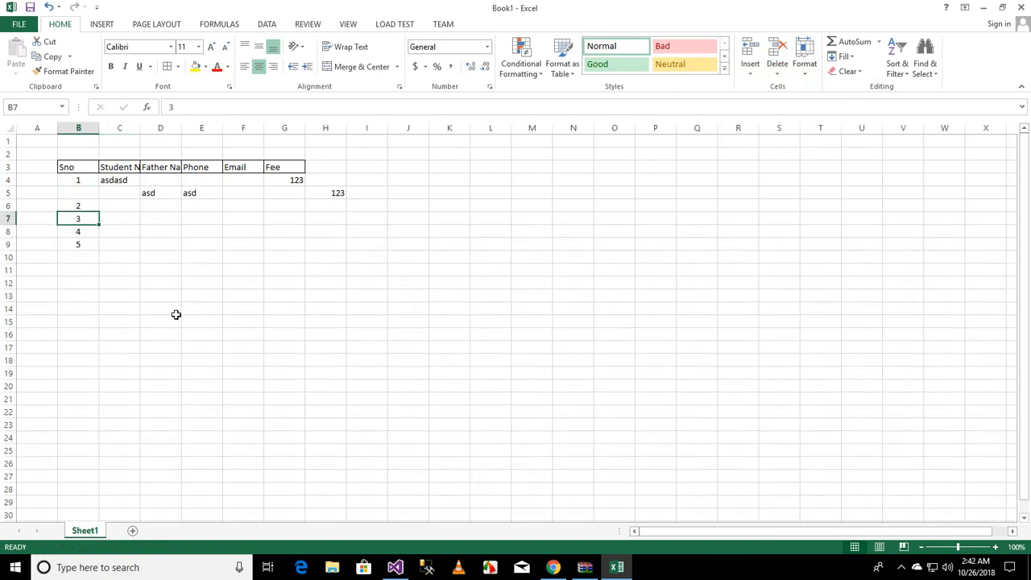
pyautogui.click(778, 74)
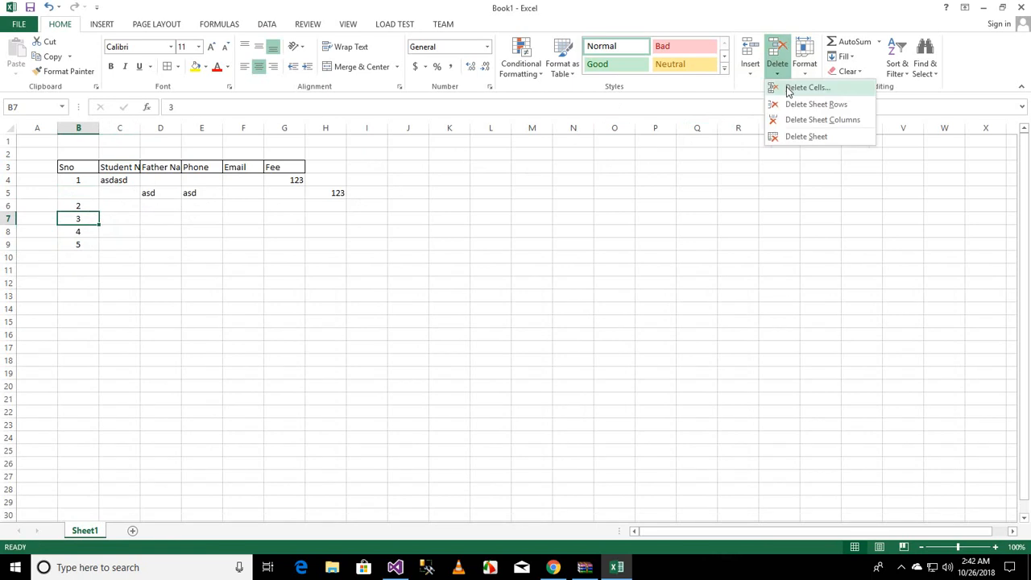
pyautogui.click(120, 184)
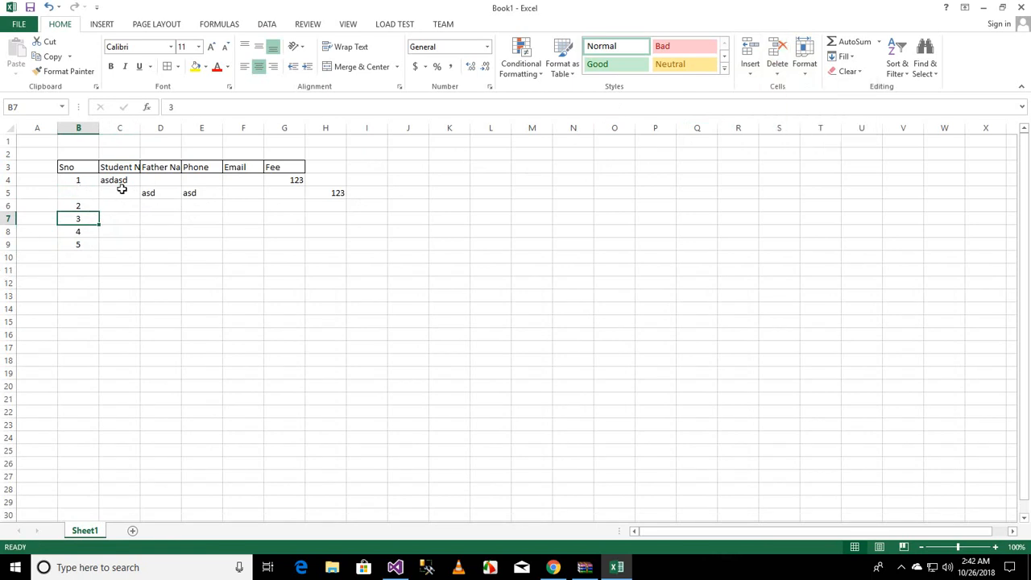
pyautogui.moveTo(121, 191); pyautogui.dragTo(76, 191)
pyautogui.click(124, 242)
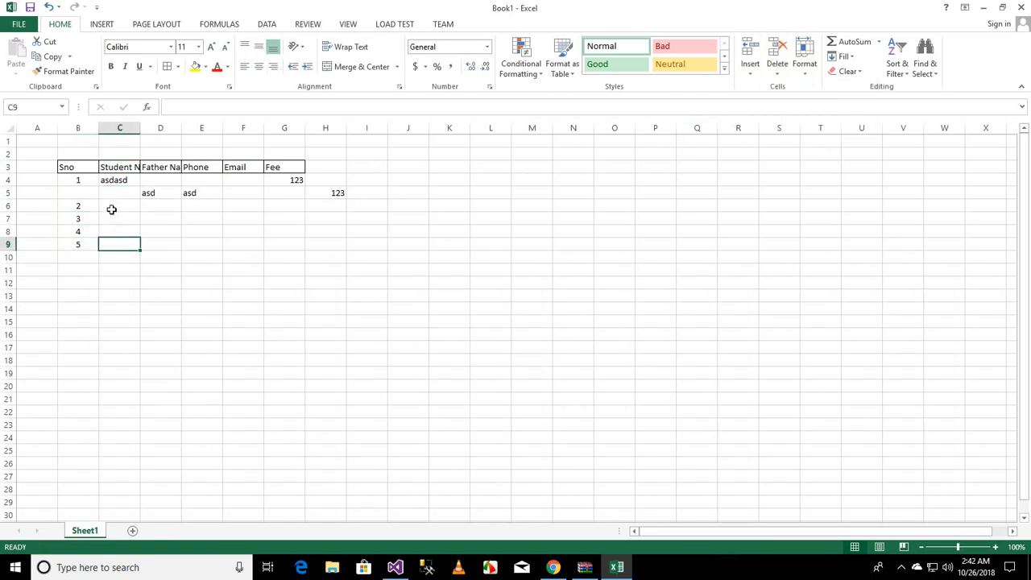
# Step: Delete cell B5 twice with the Shift cells left option
pyautogui.click(94, 195)
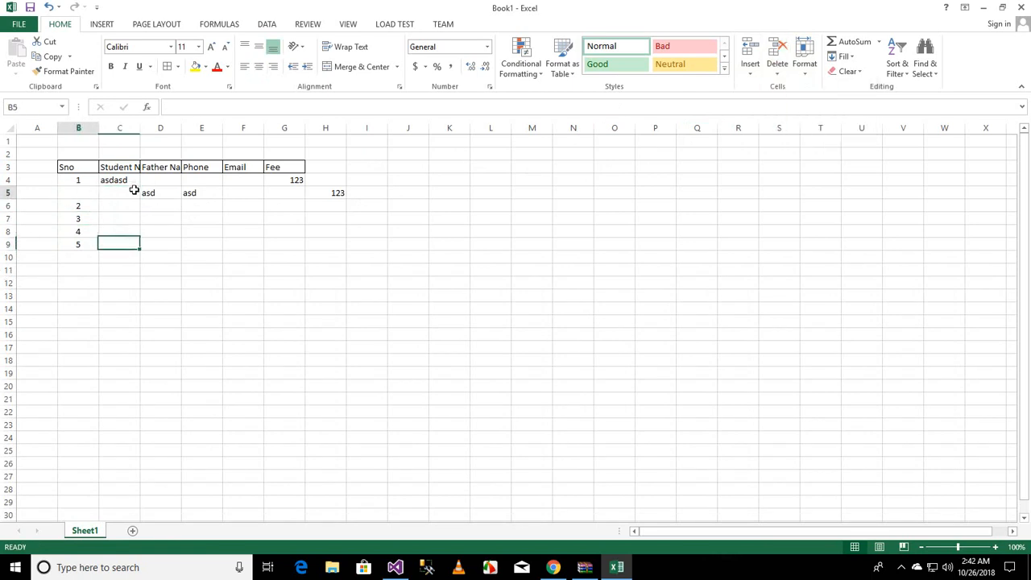
pyautogui.click(778, 71)
pyautogui.click(766, 143)
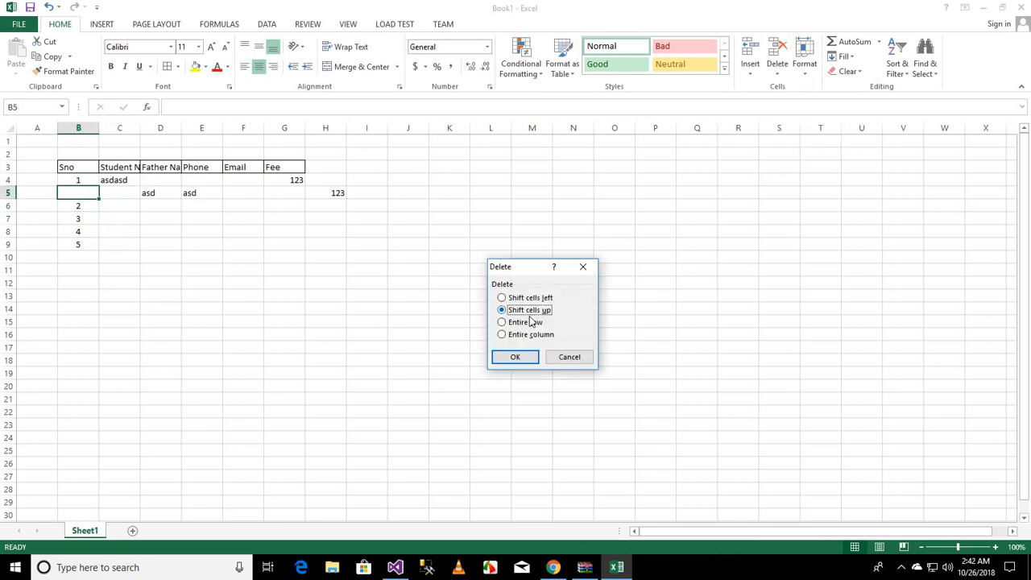
pyautogui.click(537, 300)
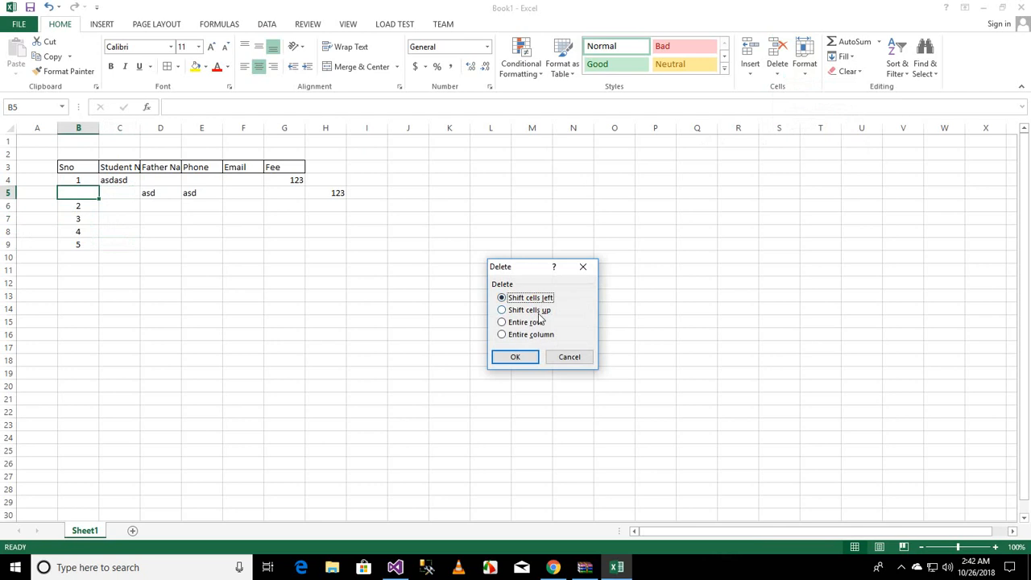
pyautogui.click(523, 357)
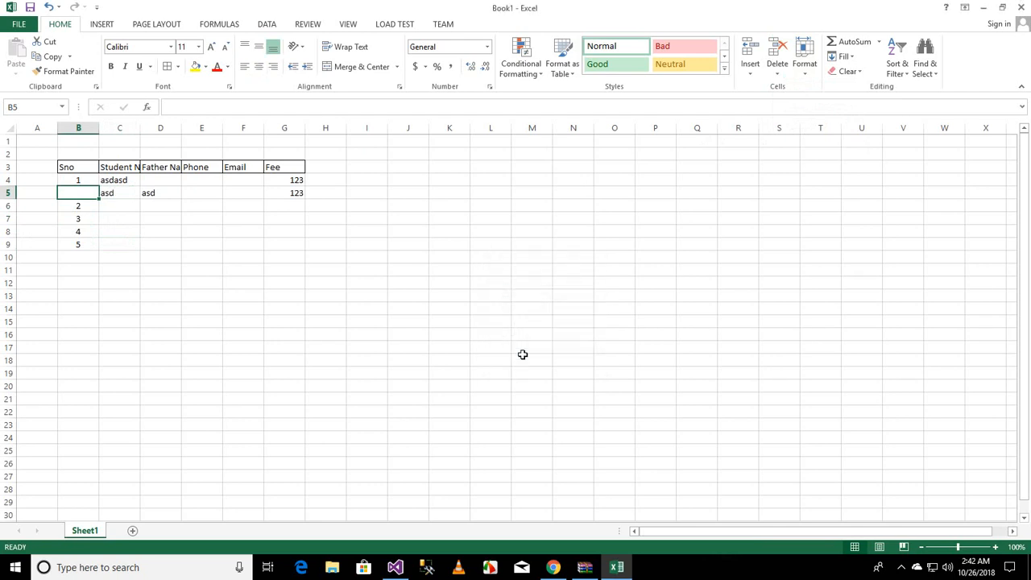
pyautogui.click(777, 68)
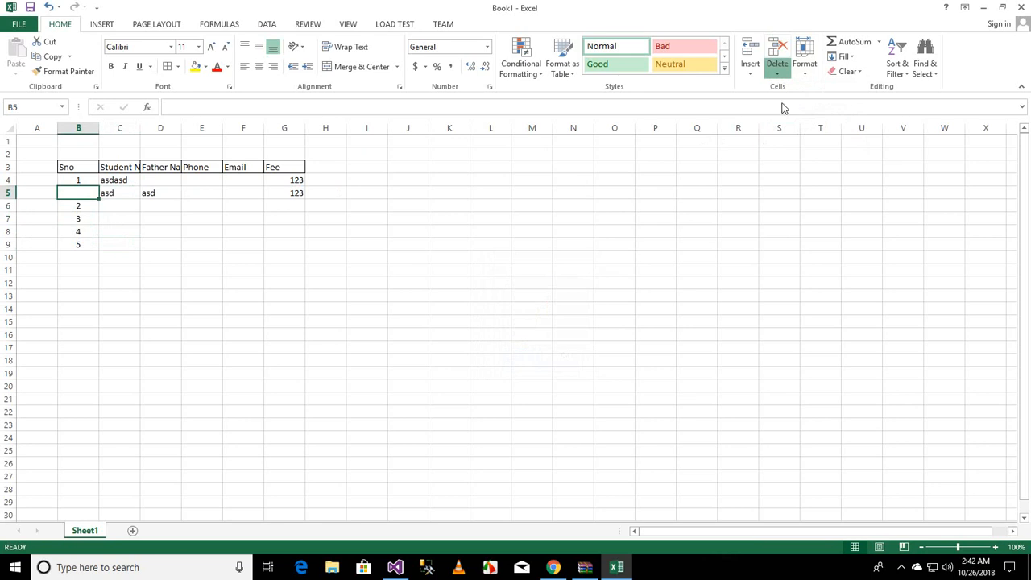
pyautogui.click(797, 87)
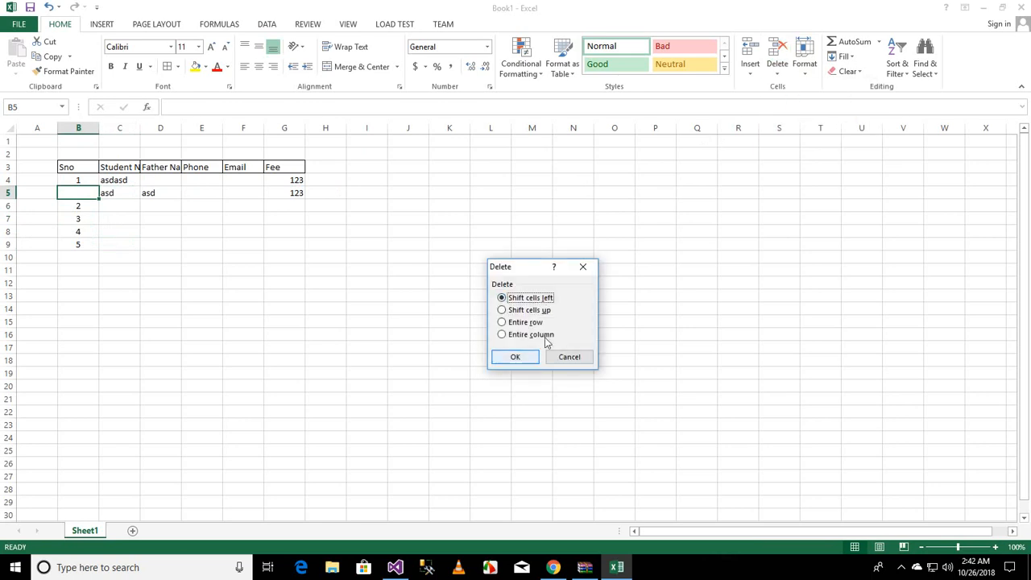
pyautogui.click(516, 360)
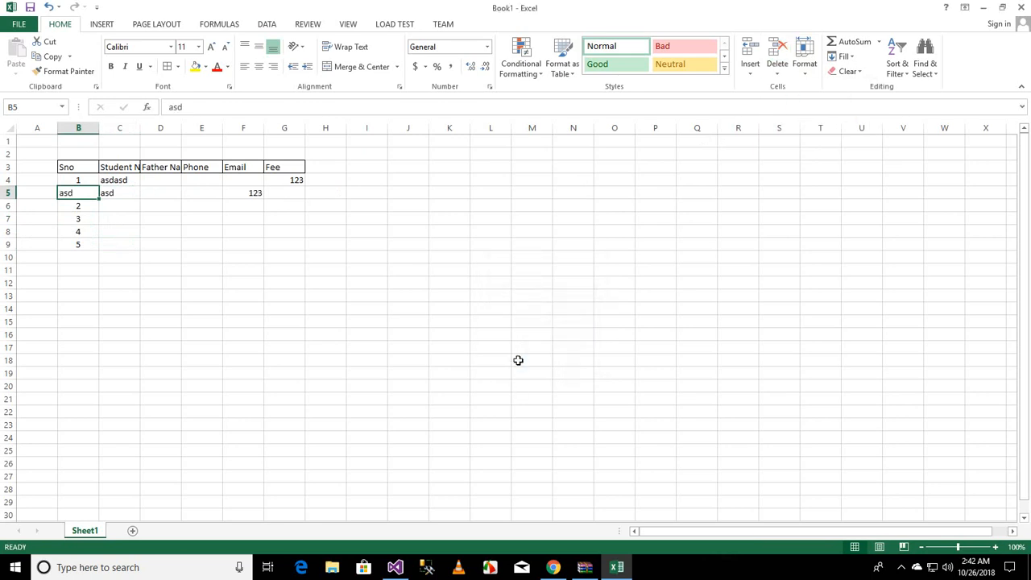
# Step: Delete row 5 through the Delete Cells dialog using the Entire row option
pyautogui.click(777, 74)
pyautogui.click(792, 87)
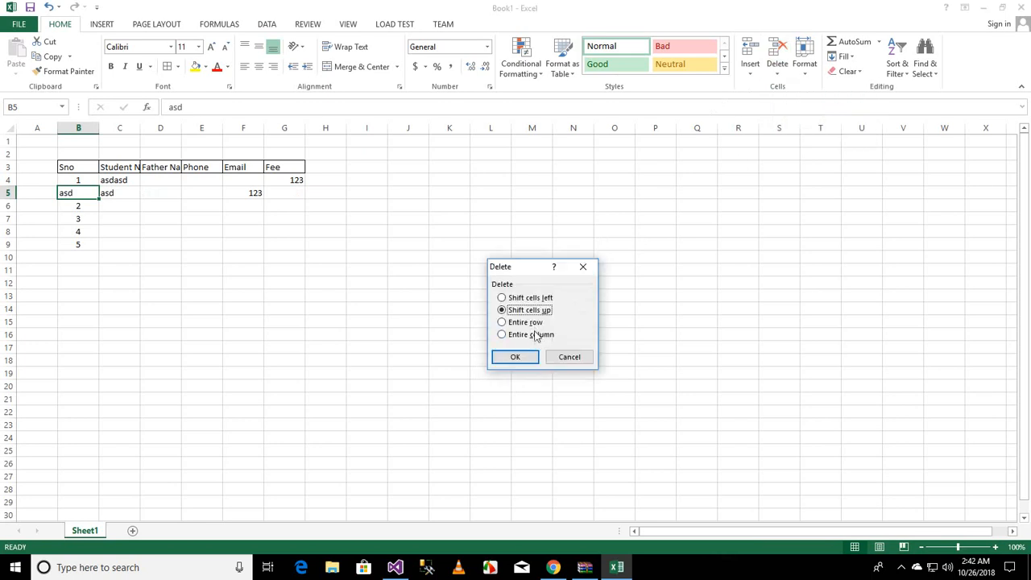
pyautogui.click(525, 322)
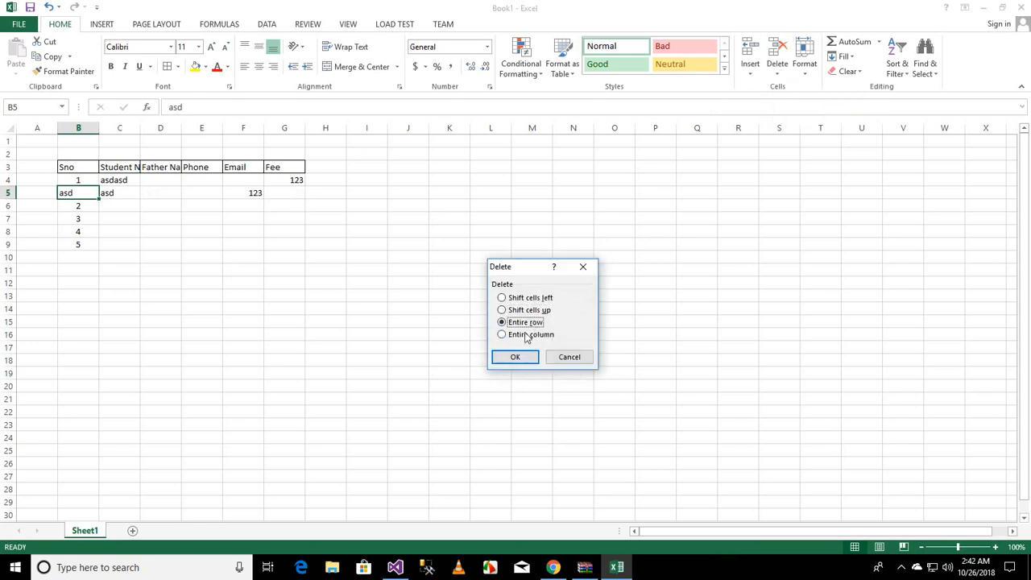
pyautogui.click(517, 357)
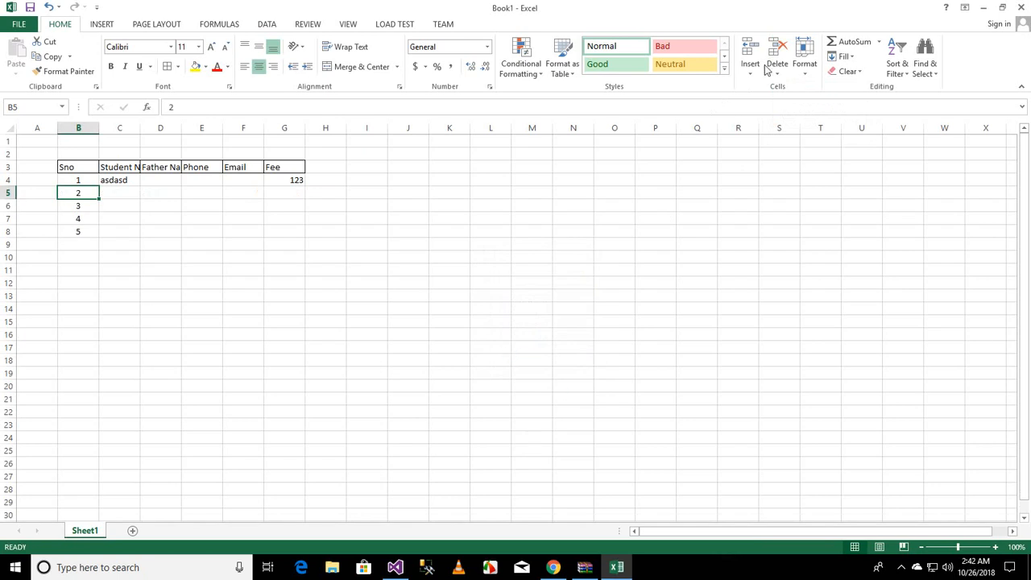
# Step: Set the height of row 5 using the Row Height dialog
pyautogui.click(802, 74)
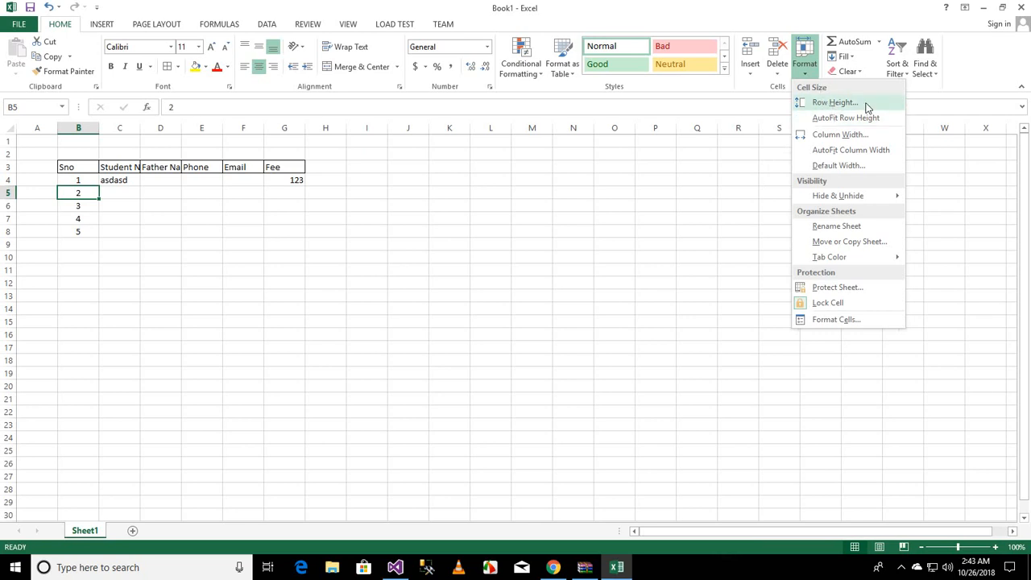
pyautogui.click(175, 228)
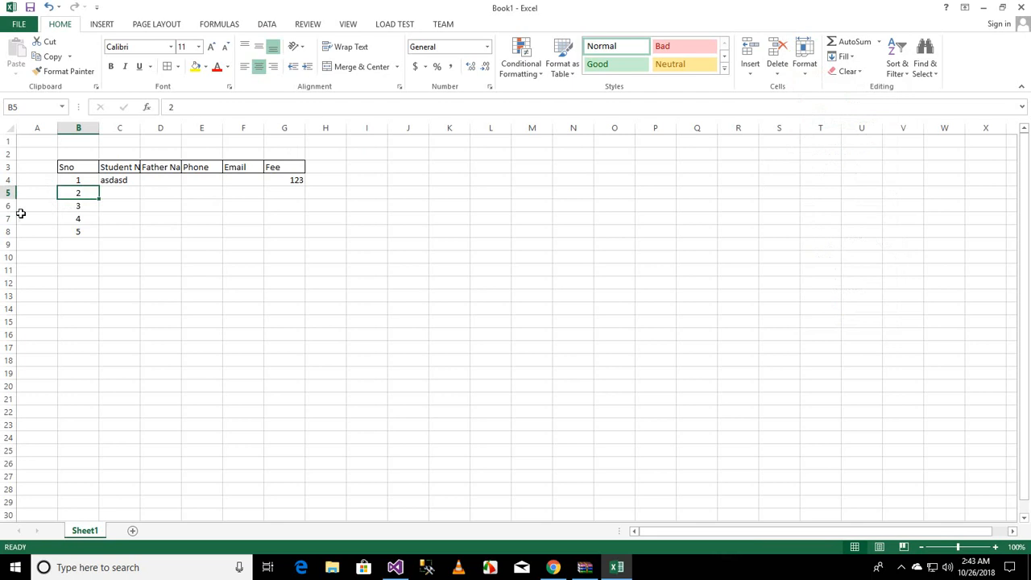
pyautogui.click(805, 72)
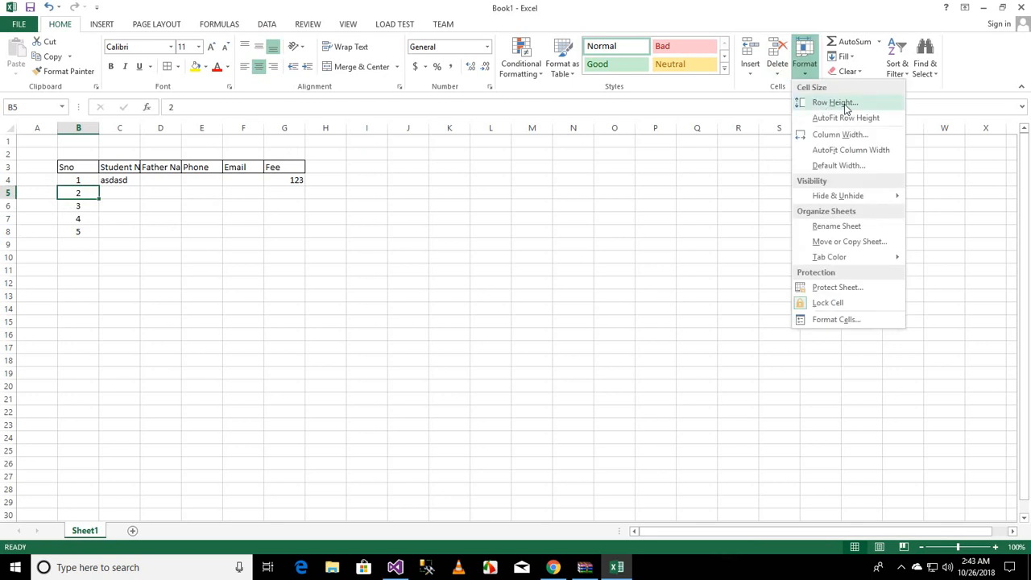
pyautogui.click(846, 105)
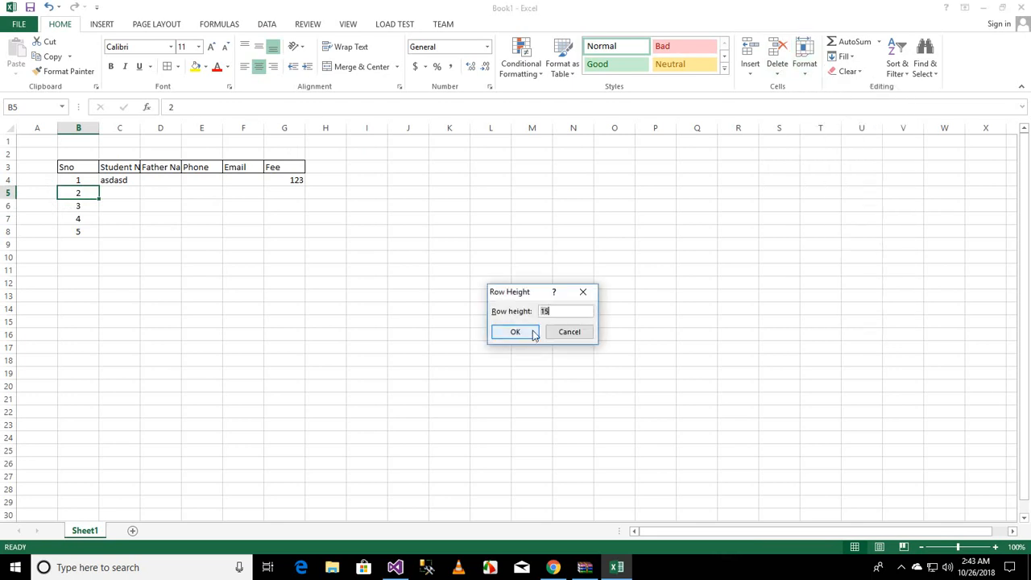
pyautogui.click(516, 331)
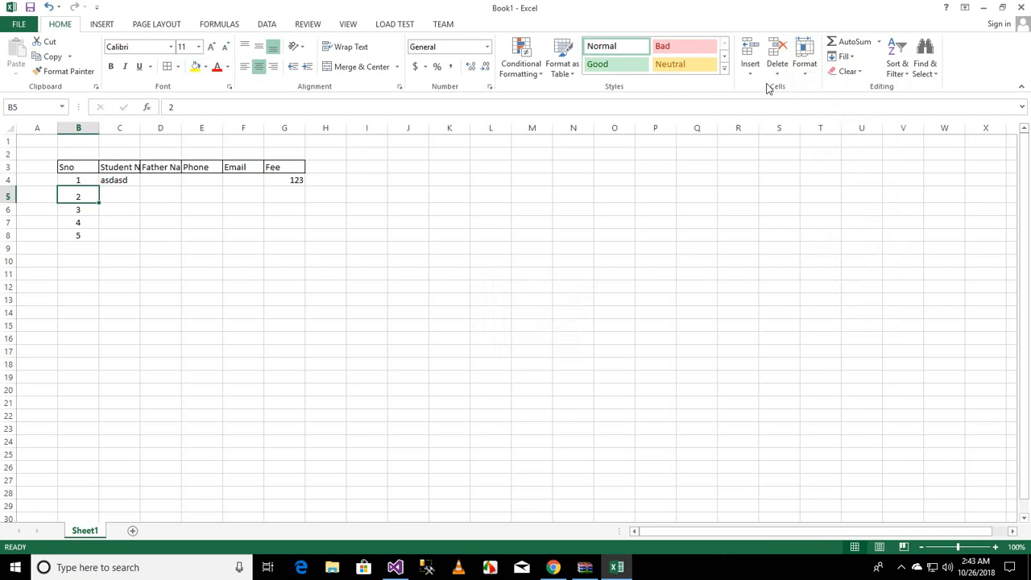
# Step: AutoFit the height of row 5
pyautogui.click(805, 67)
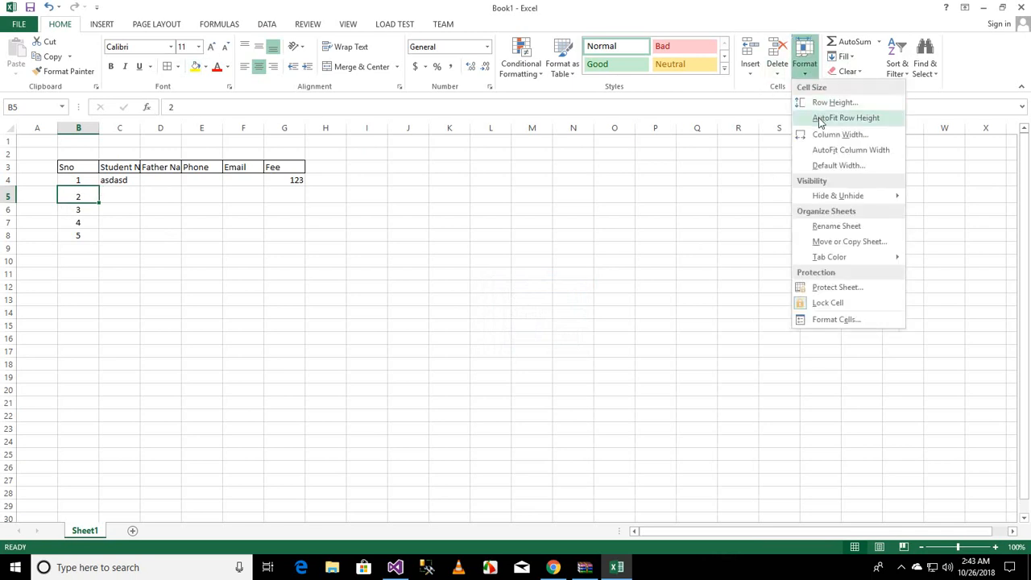
pyautogui.click(843, 118)
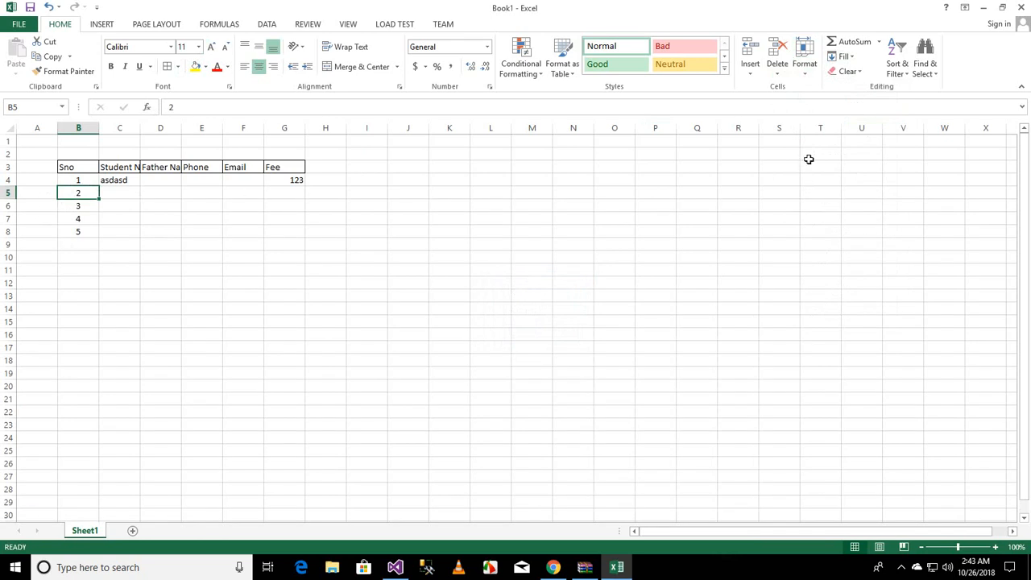
# Step: Set the width of column C, holding the Student Name header, using the Column Width dialog
pyautogui.click(804, 66)
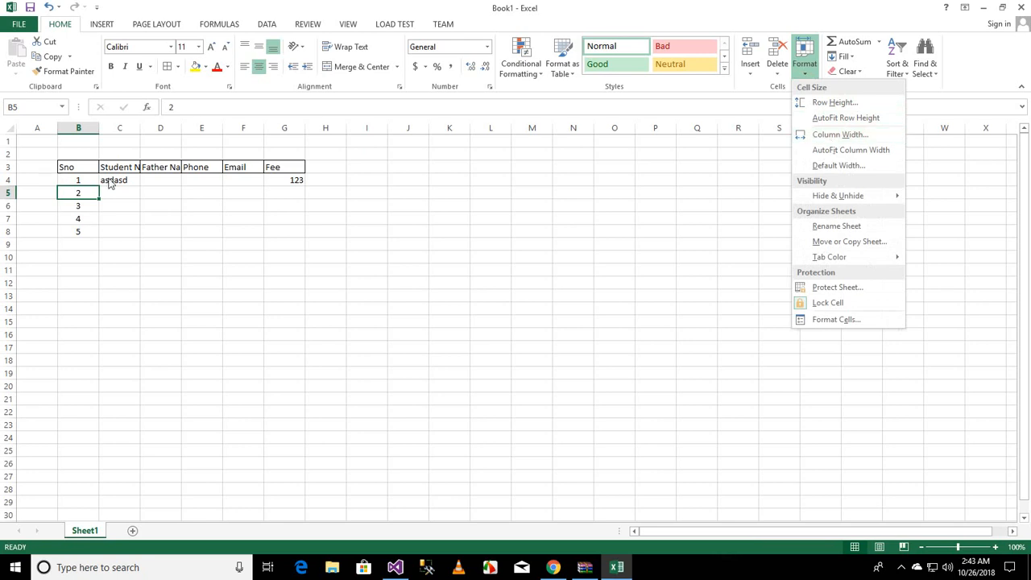
pyautogui.click(131, 166)
pyautogui.click(132, 169)
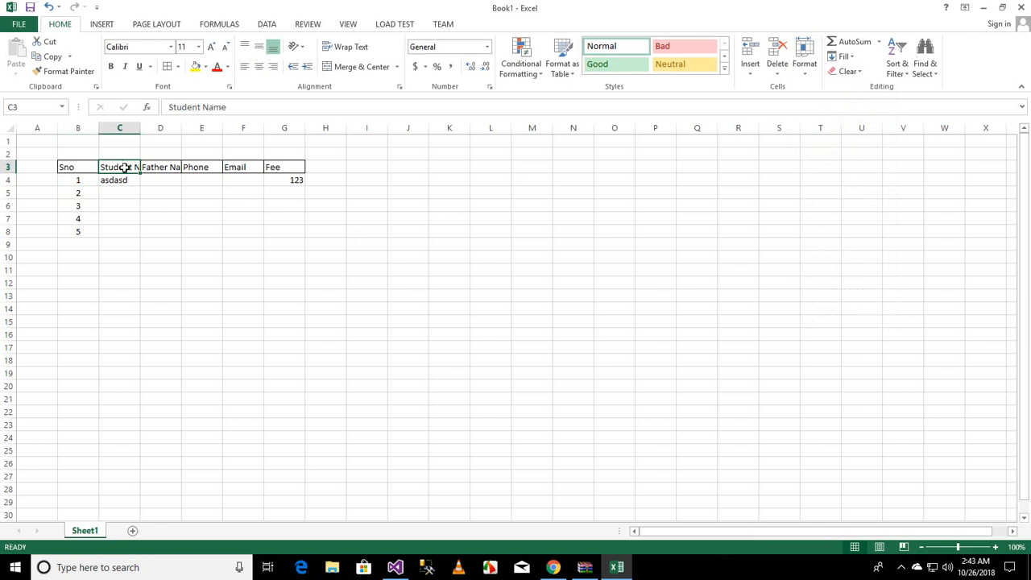
pyautogui.click(811, 78)
pyautogui.click(818, 134)
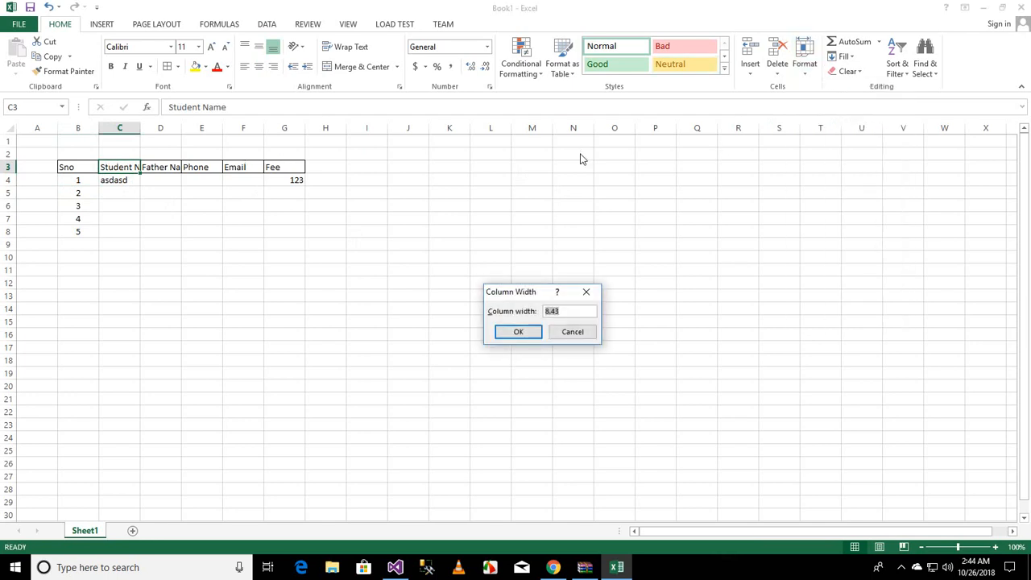
pyautogui.press('Return')
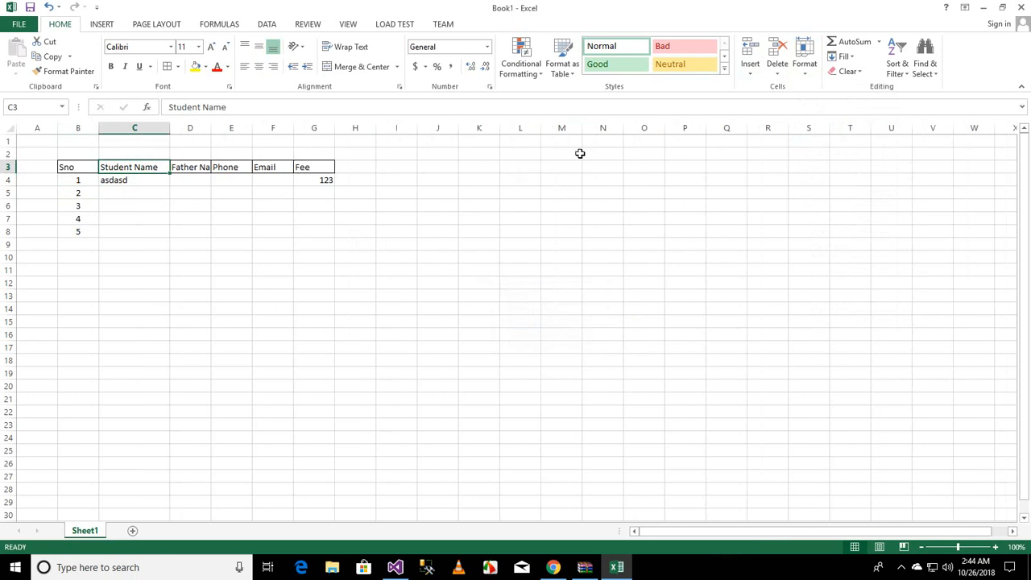
# Step: AutoFit the width of column C to its Student Name header
pyautogui.click(809, 74)
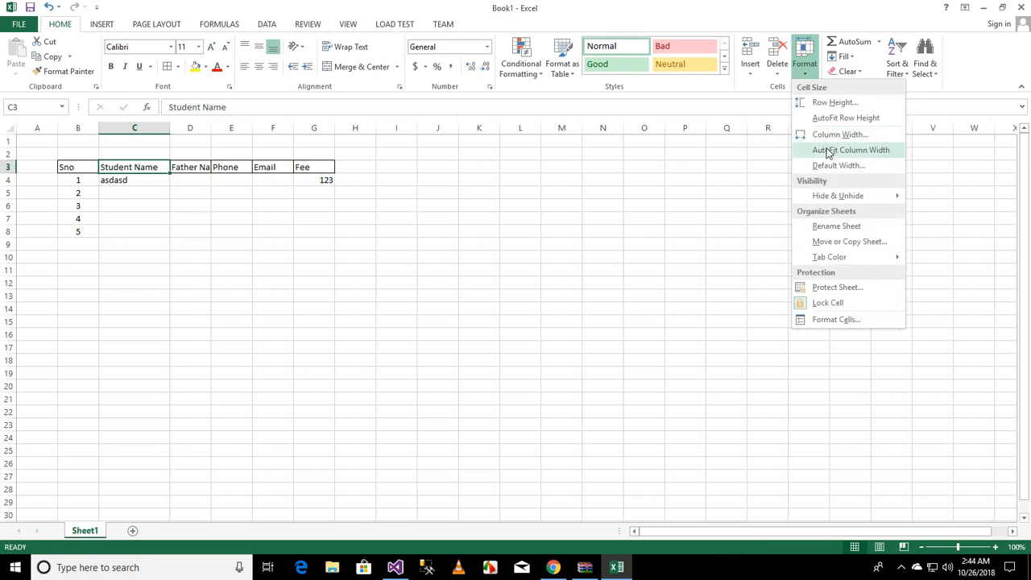
pyautogui.click(857, 151)
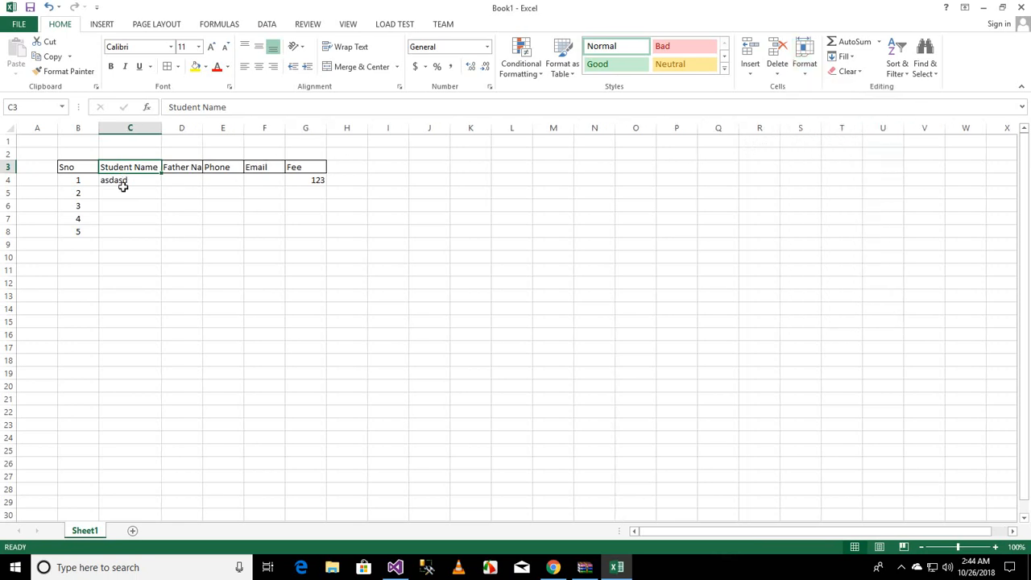
# Step: Hide the header row 3 through the Hide & Unhide options, then undo the hiding
pyautogui.click(804, 74)
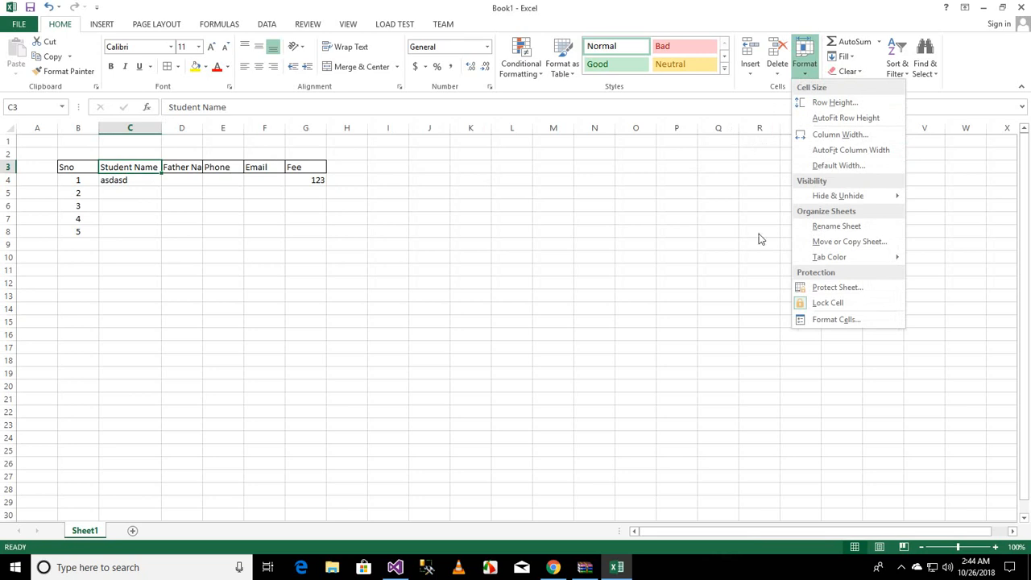
pyautogui.moveTo(854, 196)
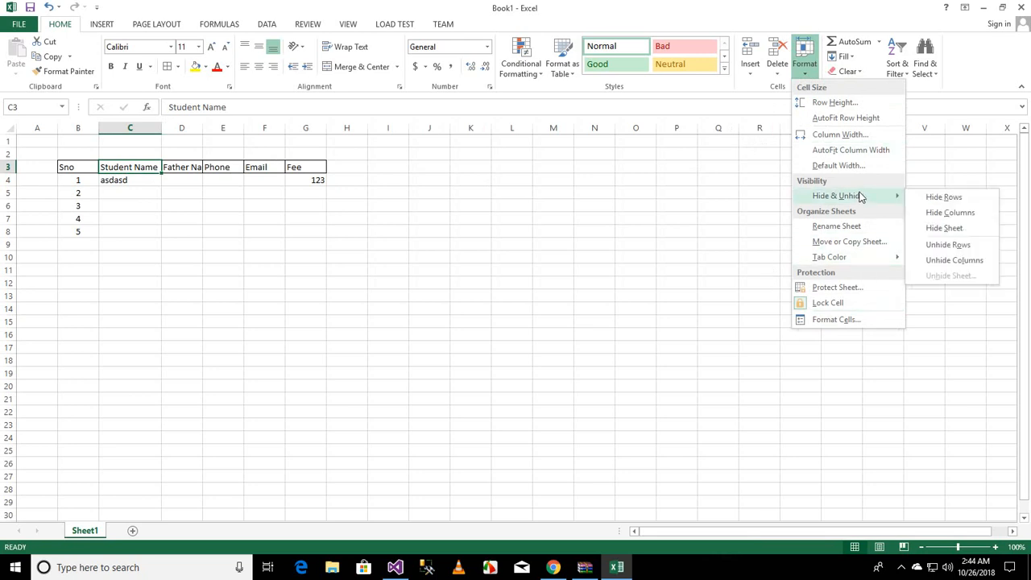
pyautogui.click(936, 199)
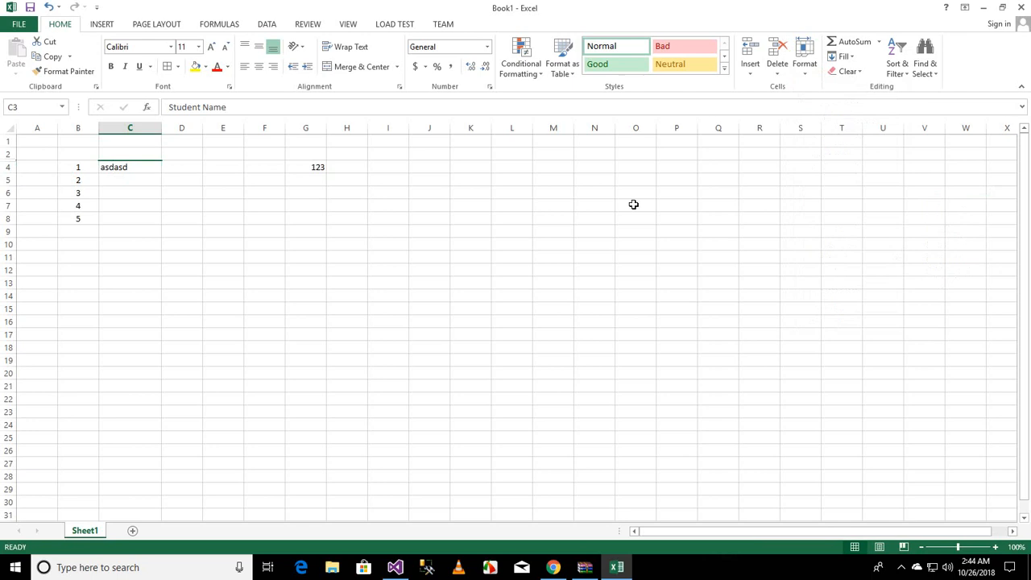
pyautogui.hotkey('ctrl', 'z')
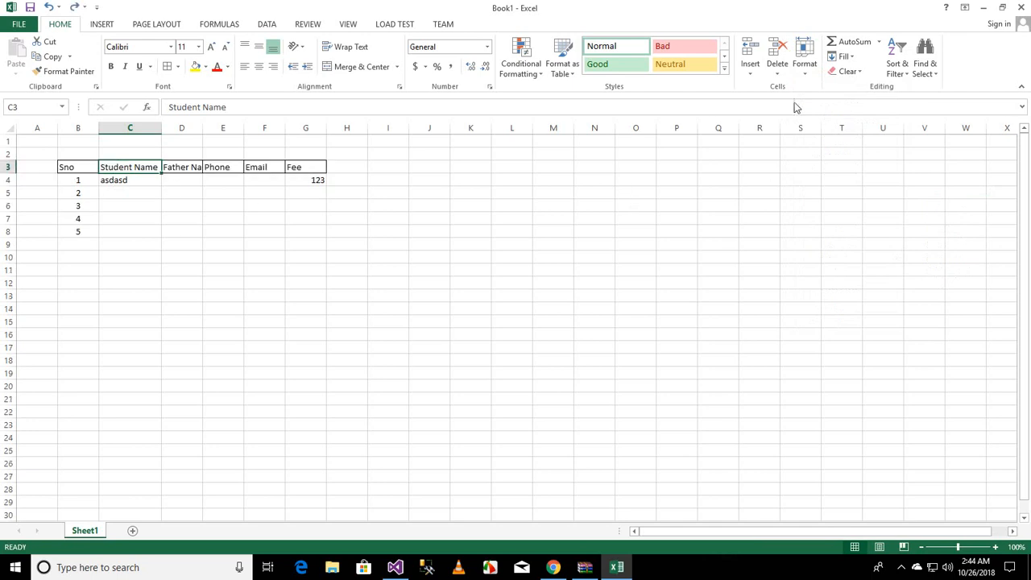
pyautogui.click(803, 68)
pyautogui.moveTo(886, 202)
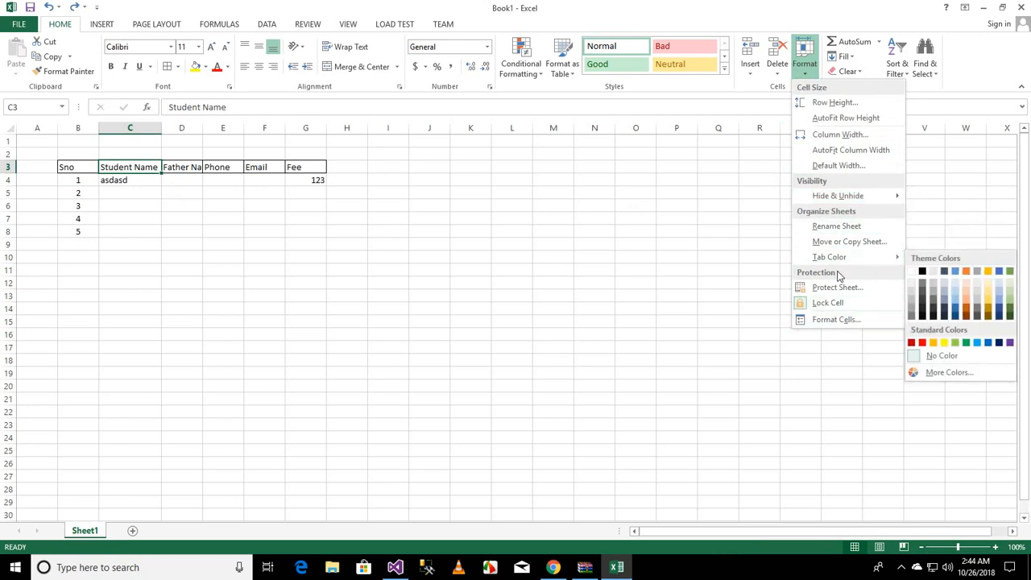
pyautogui.click(710, 203)
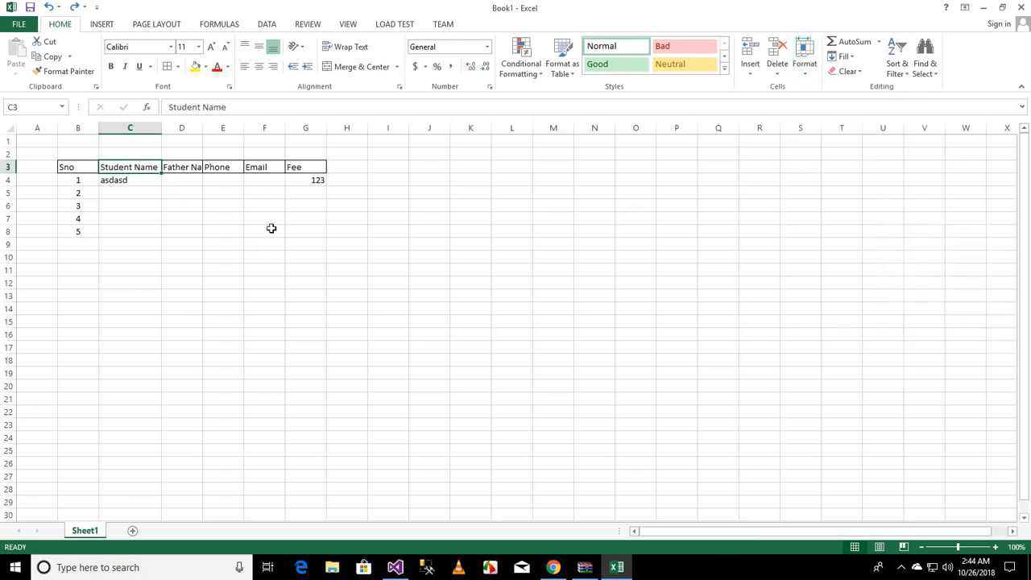
# Step: Copy the fee 123 from cell G4 and paste it into cells G5 through G8
pyautogui.click(299, 228)
pyautogui.press('Up')
pyautogui.press('Up')
pyautogui.press('Up')
pyautogui.press('Up')
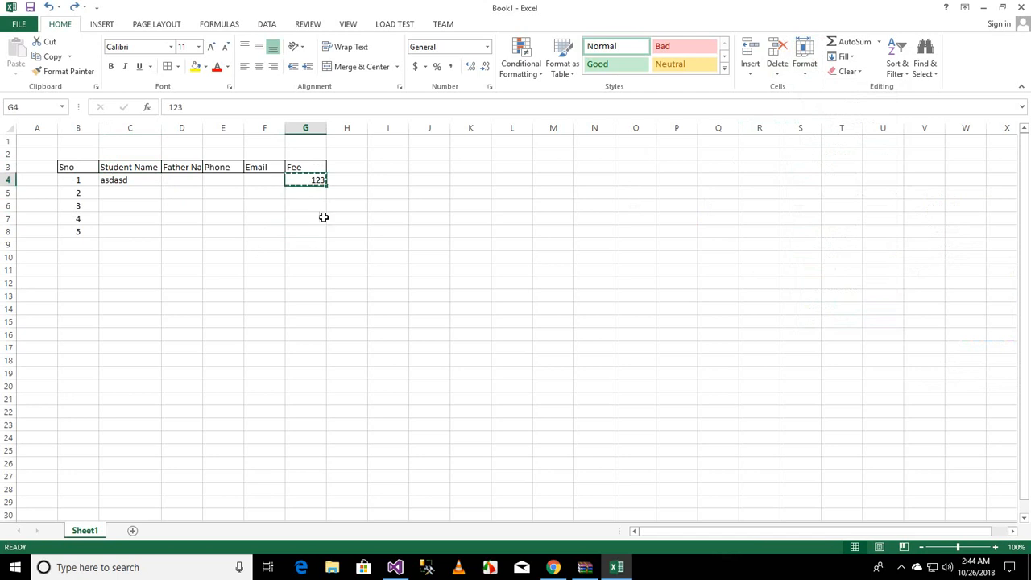
pyautogui.hotkey('ctrl', 'c')
pyautogui.press('Down')
pyautogui.hotkey('shift', 'Down')
pyautogui.hotkey('shift', 'Down')
pyautogui.hotkey('shift', 'Down')
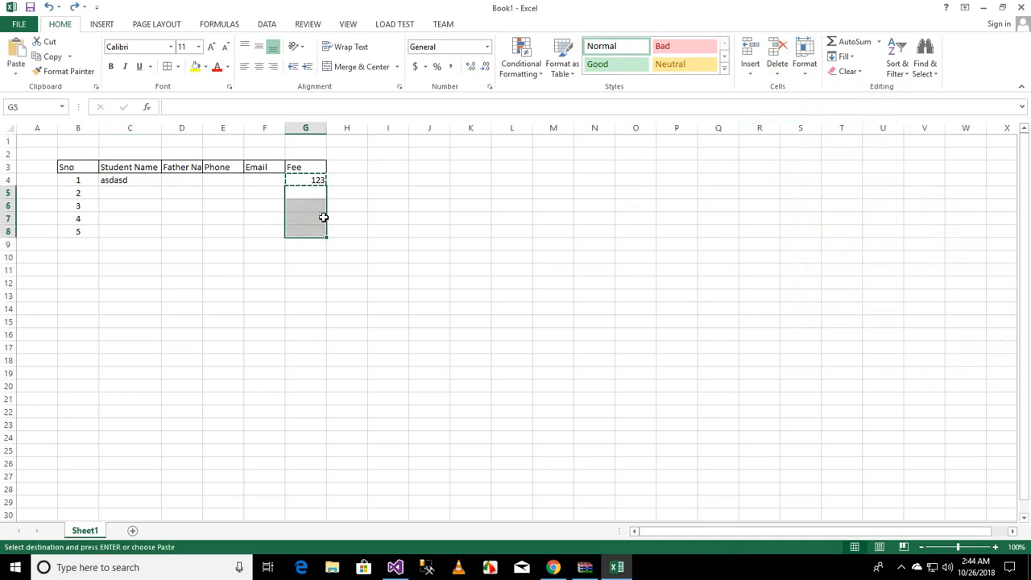
pyautogui.hotkey('ctrl', 'v')
pyautogui.press('Left')
pyautogui.press('Up')
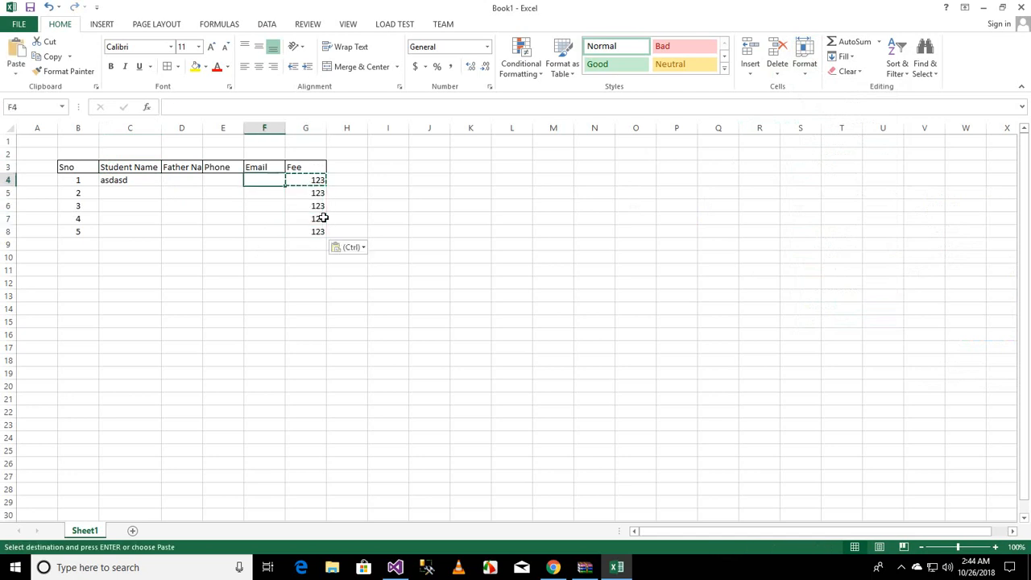
pyautogui.press('Down')
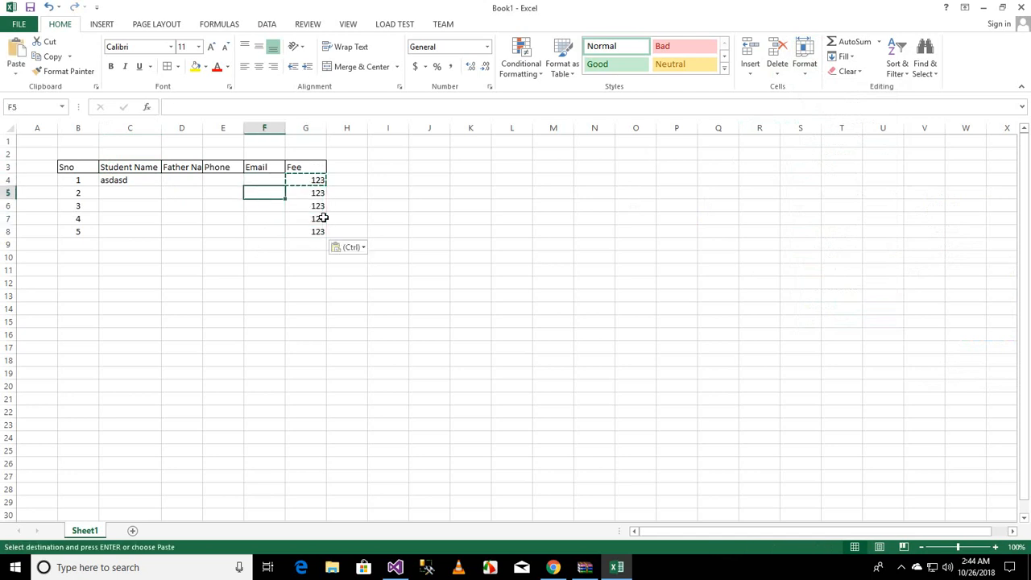
pyautogui.click(880, 45)
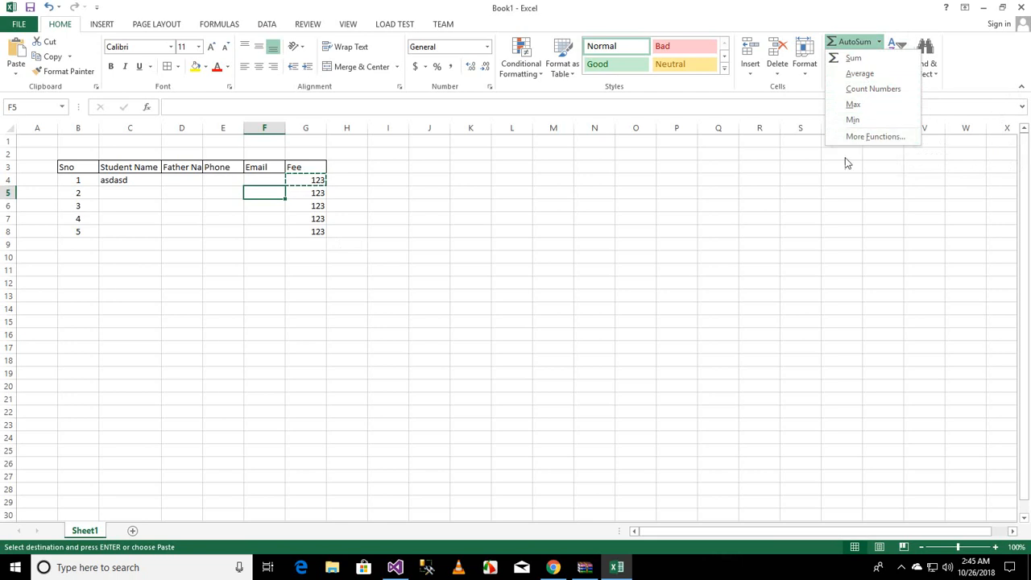
pyautogui.click(311, 242)
pyautogui.click(311, 244)
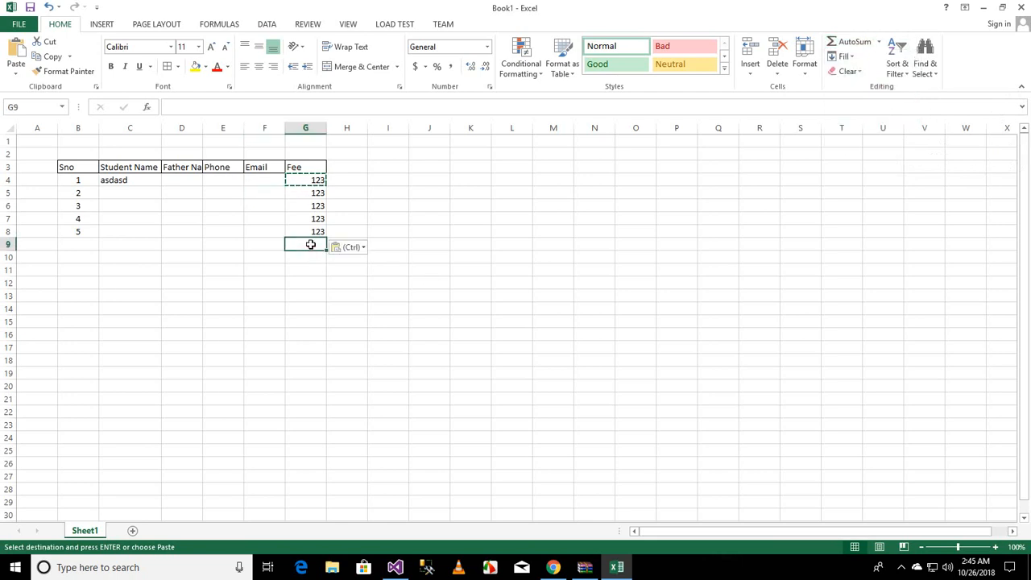
pyautogui.press('Escape')
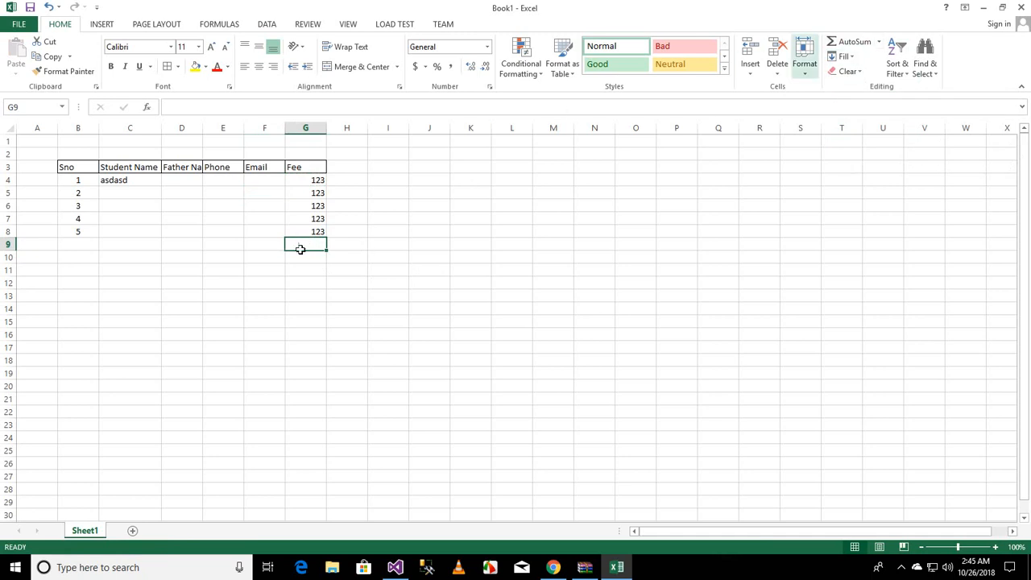
# Step: Enter the label Total in cell F9, below the Email column
pyautogui.click(308, 279)
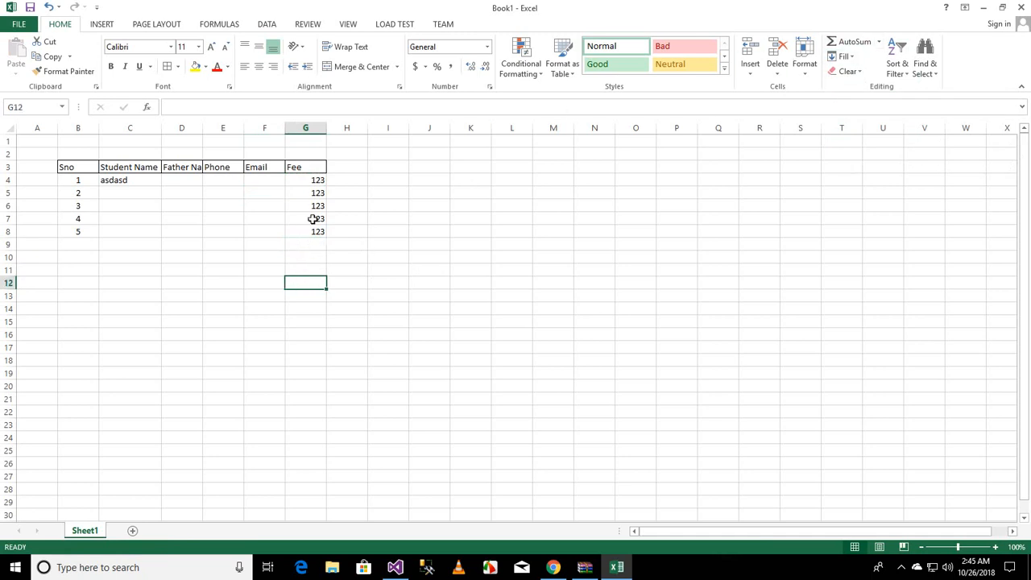
pyautogui.click(314, 243)
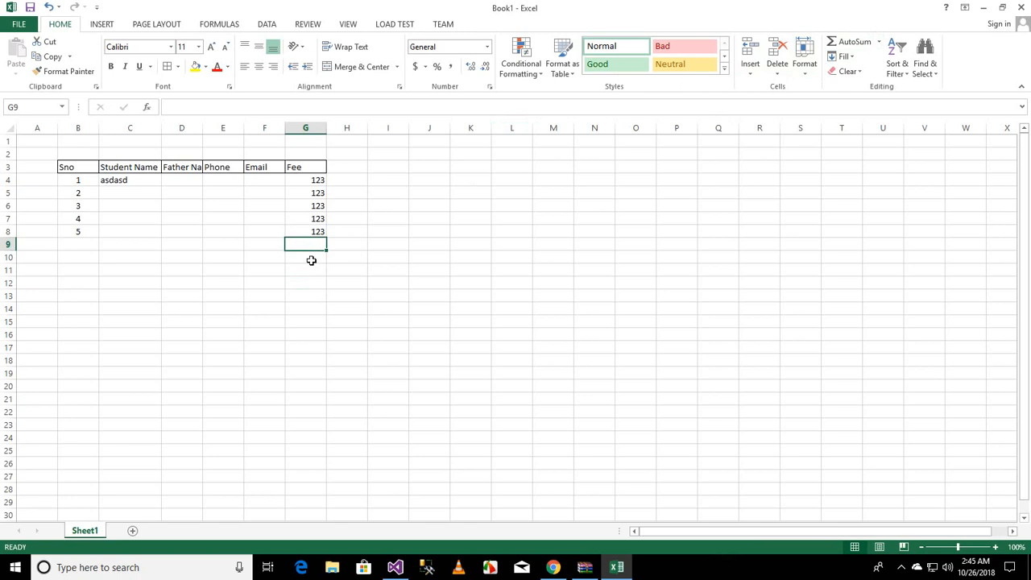
pyautogui.click(256, 249)
pyautogui.write('Total')
pyautogui.press('Tab')
# Step: Fill the data range B4:G8 with an orange fill colour
pyautogui.moveTo(311, 230); pyautogui.dragTo(66, 178)
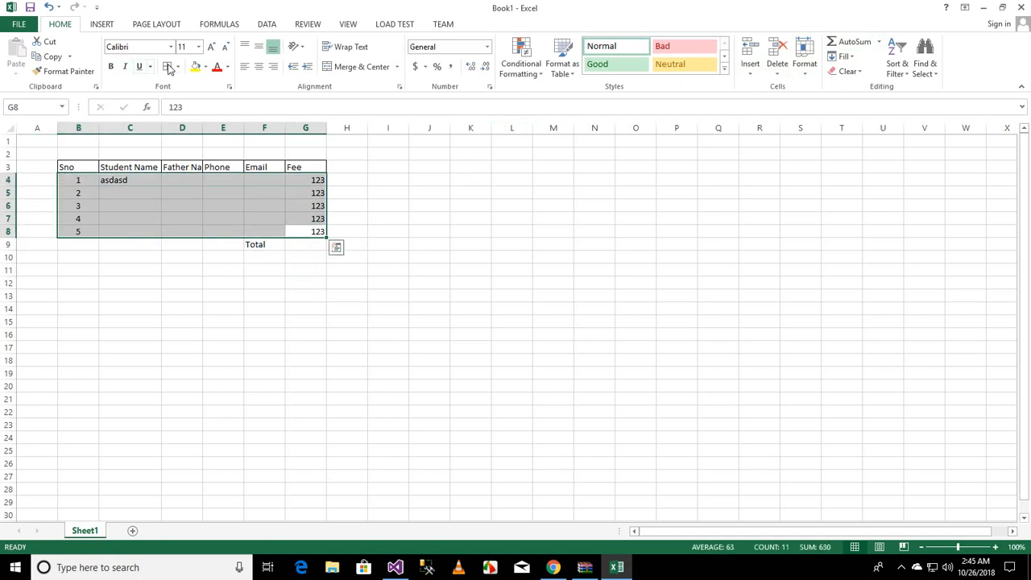
pyautogui.click(206, 68)
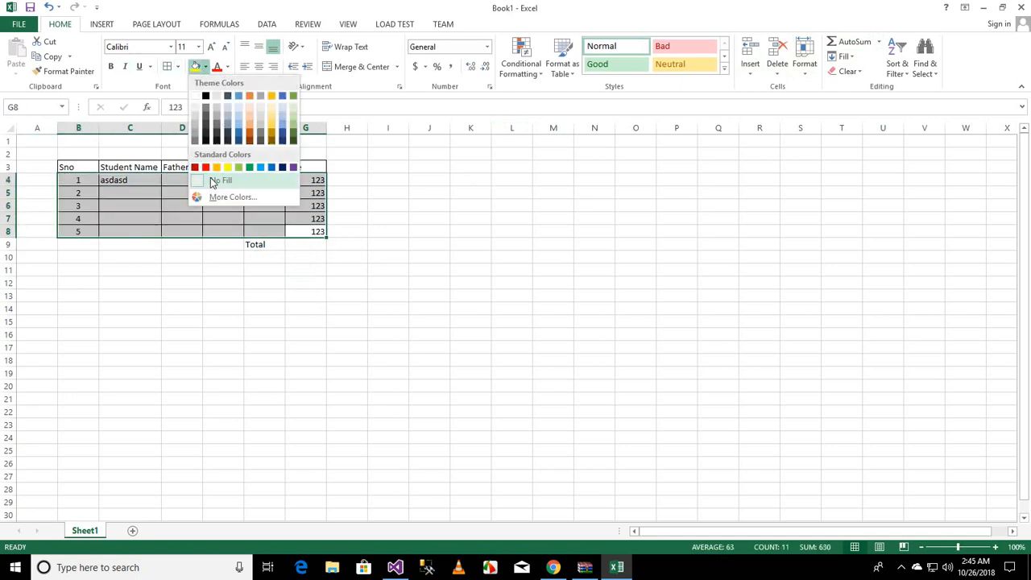
pyautogui.click(250, 122)
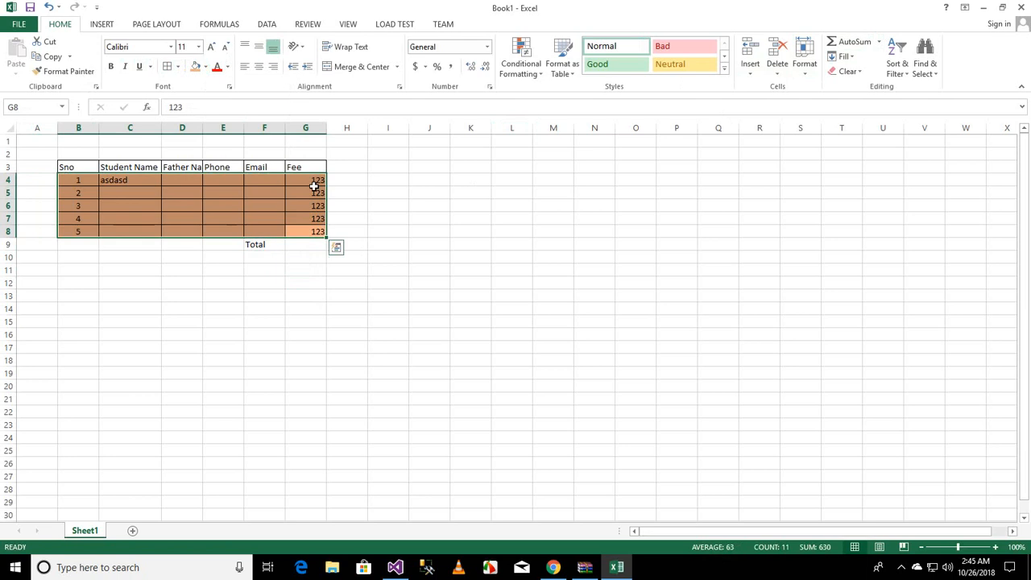
# Step: Apply the same orange fill colour to the Total cells F9:G9
pyautogui.click(306, 244)
pyautogui.moveTo(265, 245); pyautogui.dragTo(303, 244)
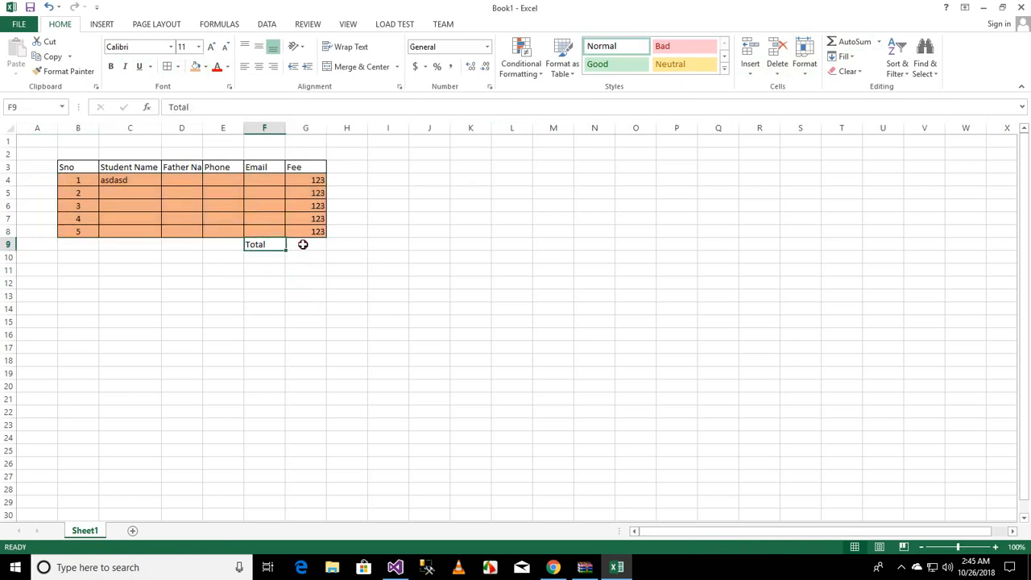
pyautogui.click(196, 67)
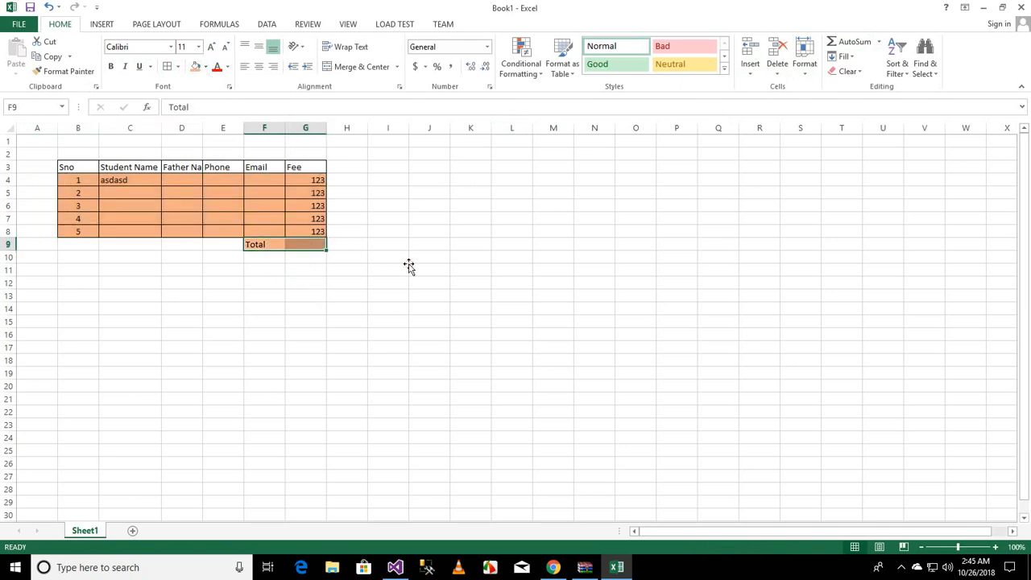
pyautogui.click(409, 266)
# Step: Insert an AutoSum in G9 totalling the fees in G4:G8
pyautogui.click(307, 249)
pyautogui.moveTo(278, 245); pyautogui.dragTo(302, 244)
pyautogui.click(311, 246)
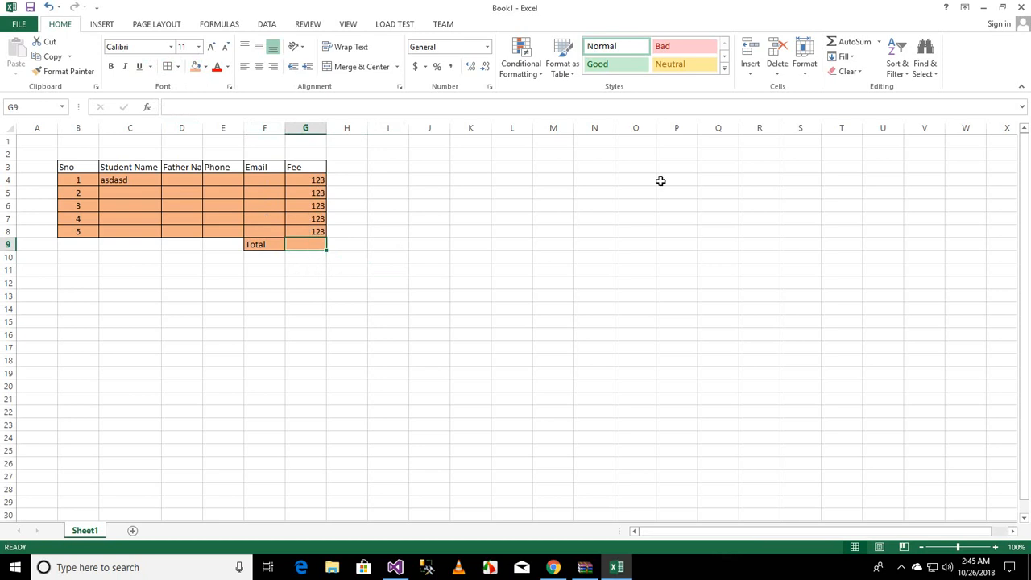
pyautogui.click(878, 42)
pyautogui.click(855, 61)
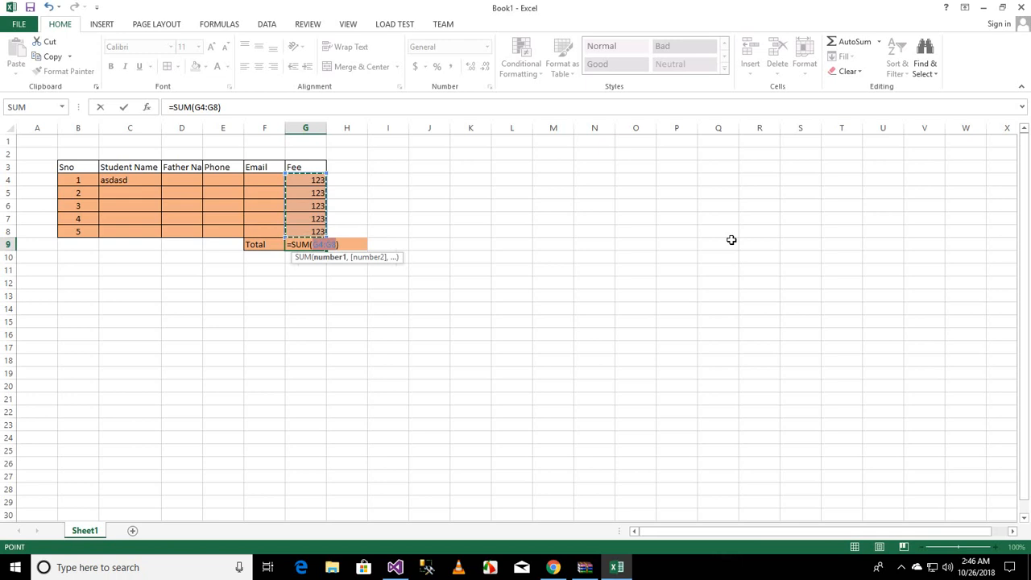
pyautogui.press('Return')
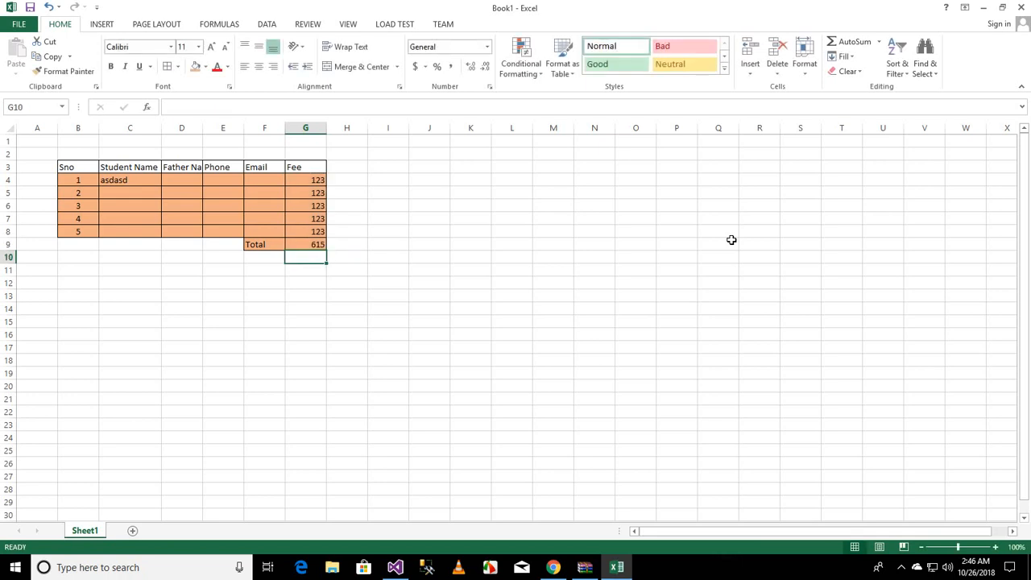
# Step: Replace the fee in cell G6 with the text a
pyautogui.press('Up')
pyautogui.press('Up')
pyautogui.press('Up')
pyautogui.press('Up')
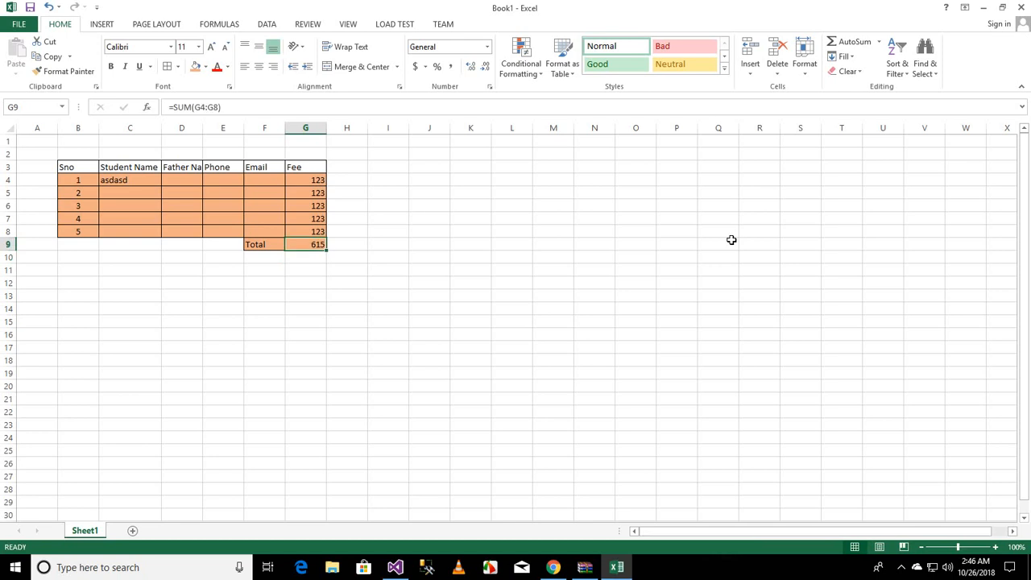
pyautogui.write('a')
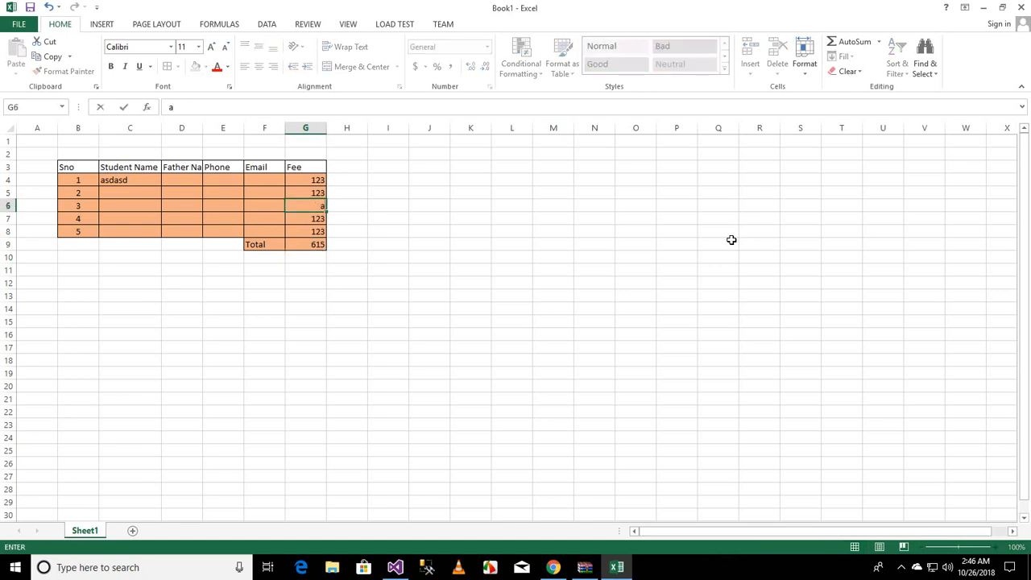
pyautogui.press('Return')
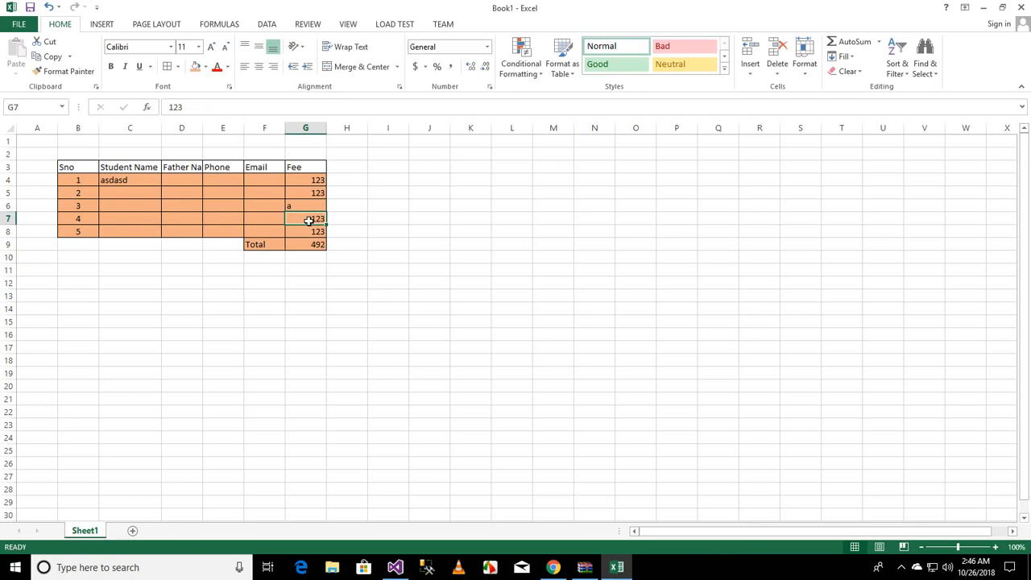
# Step: Examine the SUM formula in the Total cell G9
pyautogui.moveTo(307, 222); pyautogui.dragTo(309, 232)
pyautogui.click(320, 295)
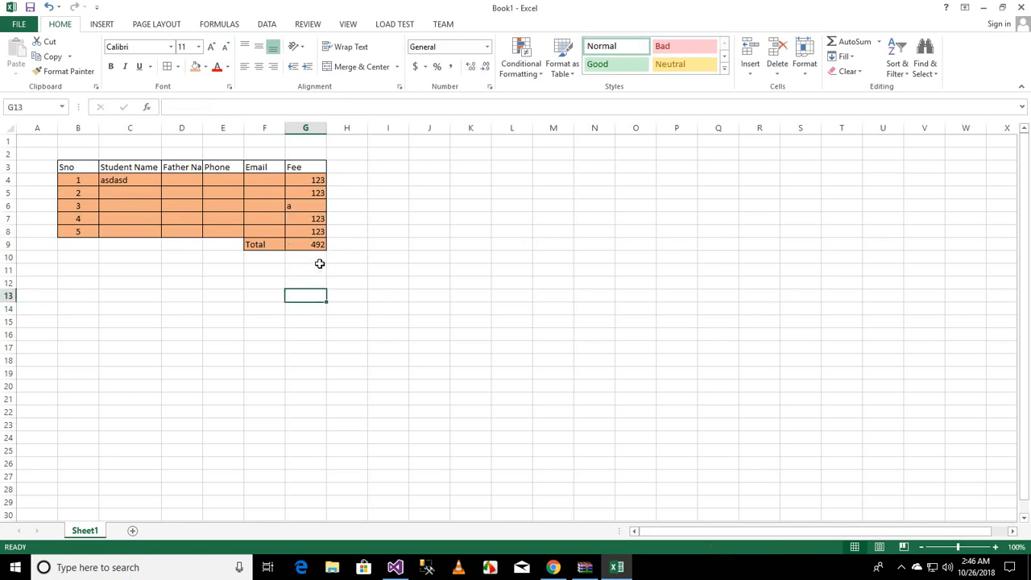
pyautogui.click(317, 243)
pyautogui.doubleClick(318, 243)
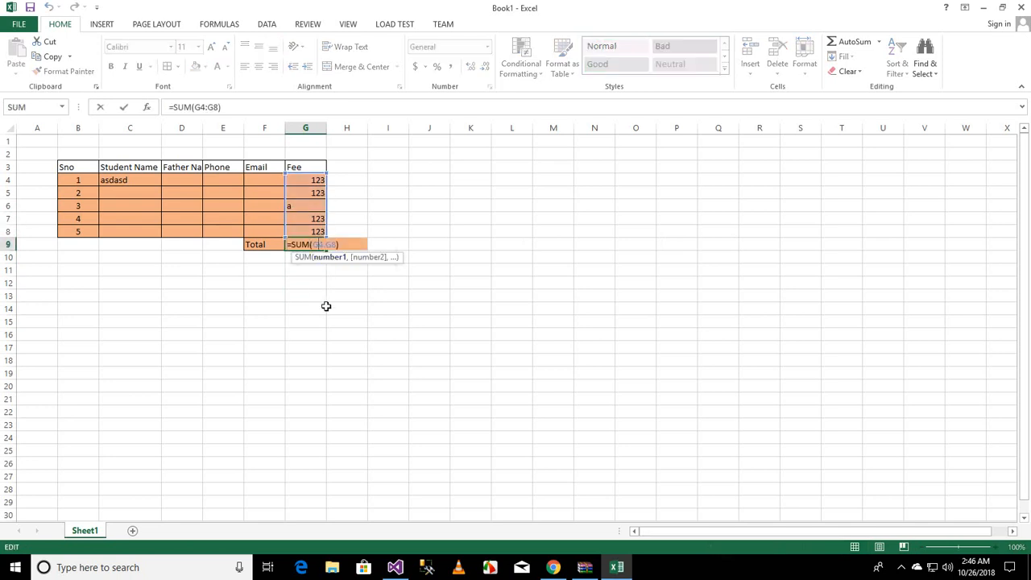
pyautogui.press('Return')
pyautogui.click(315, 243)
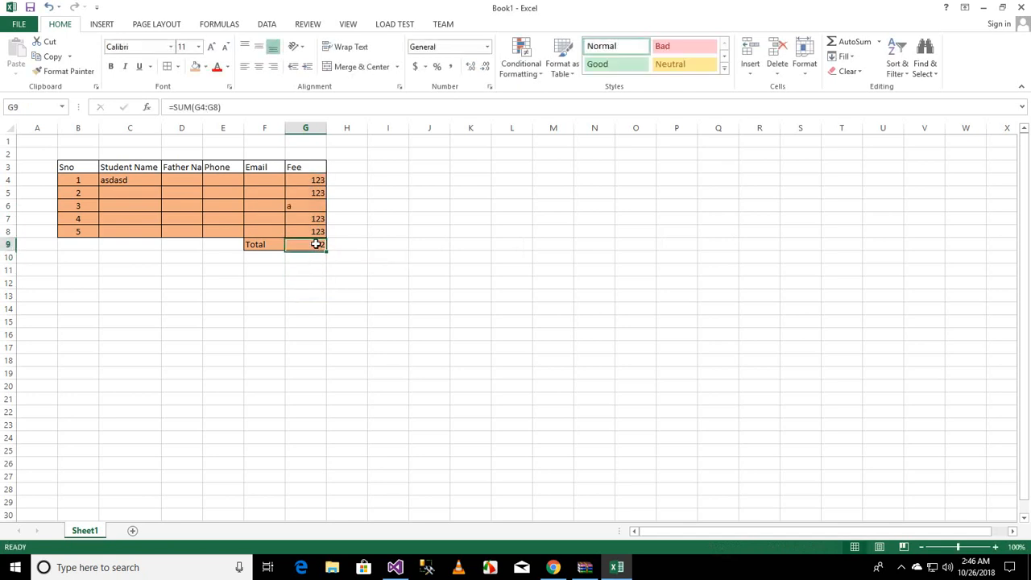
pyautogui.doubleClick(316, 243)
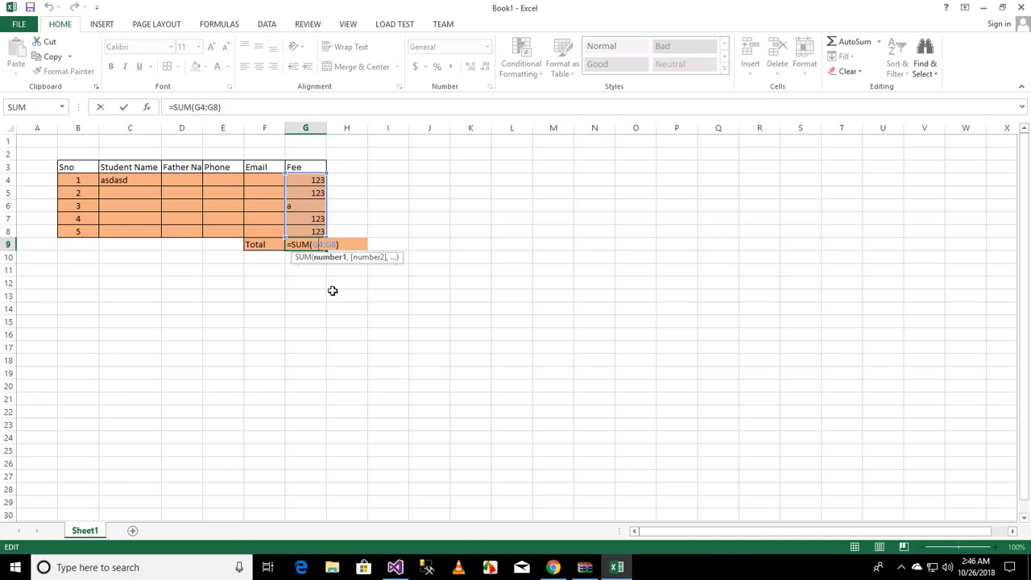
pyautogui.click(333, 291)
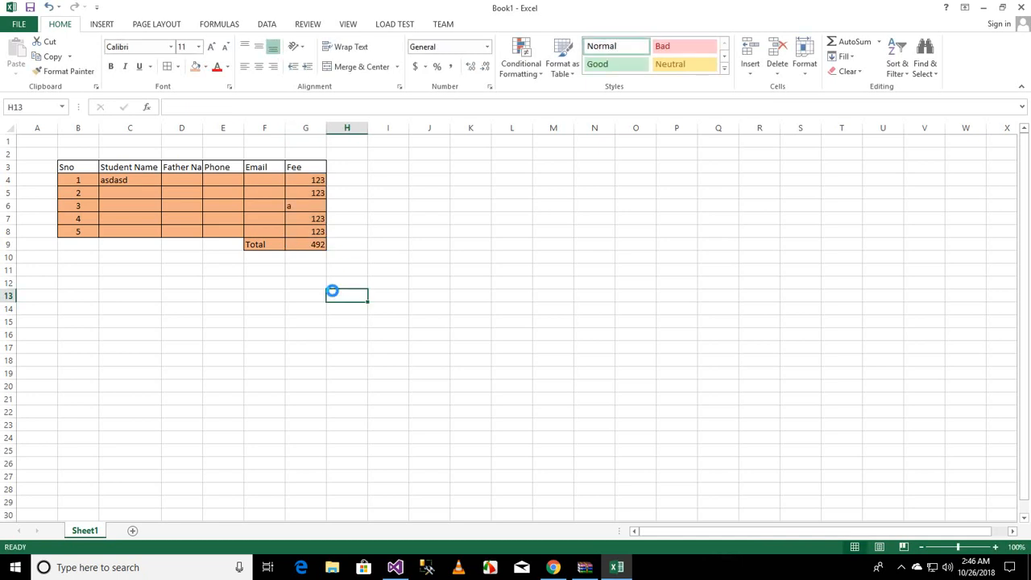
# Step: Undo the last two edits and reopen the SUM formula in G9 to check it
pyautogui.hotkey('ctrl', 'z')
pyautogui.hotkey('ctrl', 'z')
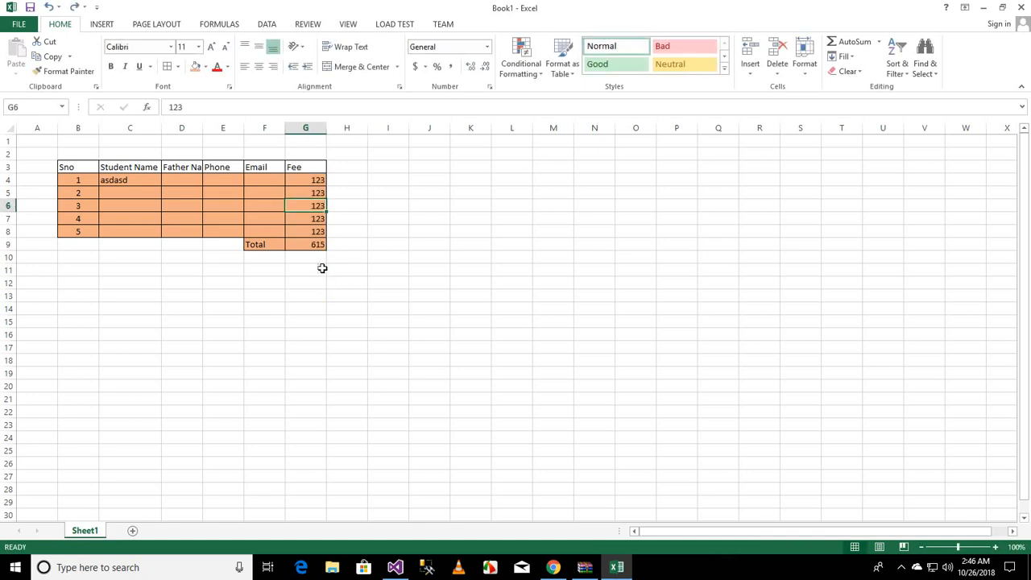
pyautogui.doubleClick(312, 248)
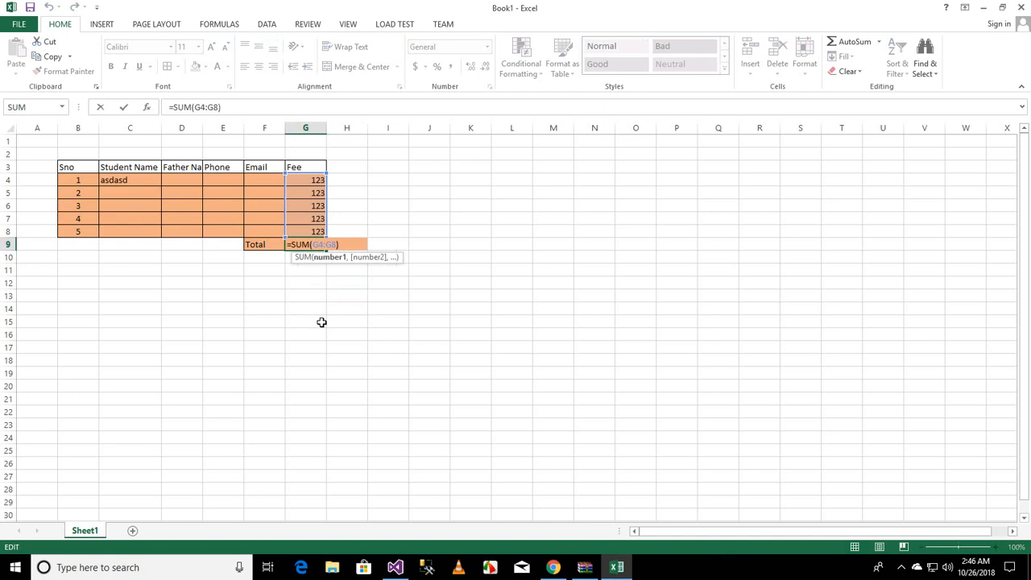
pyautogui.press('Return')
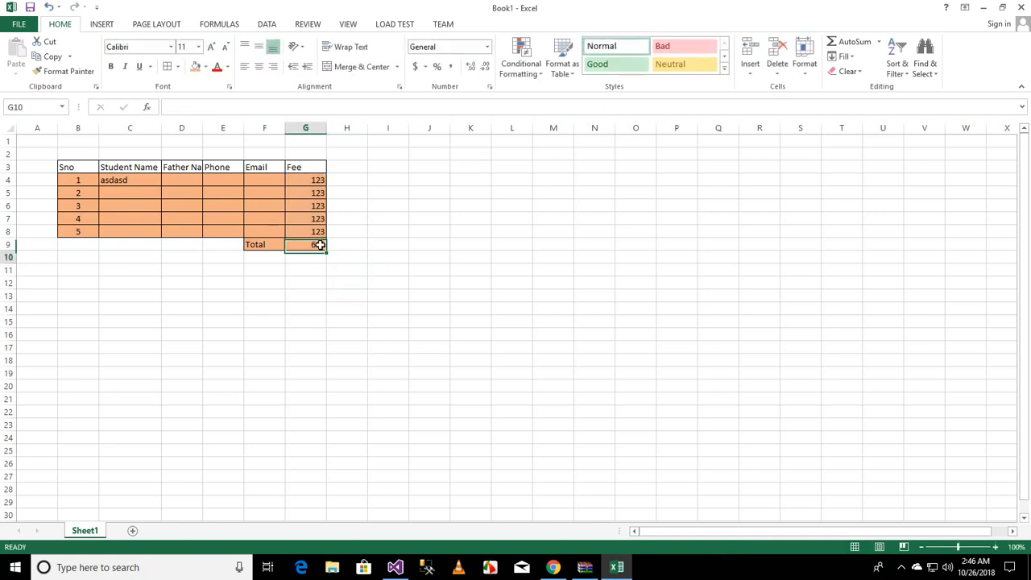
# Step: Enter the text a once more in cell G6 in place of its fee
pyautogui.click(317, 207)
pyautogui.write('a')
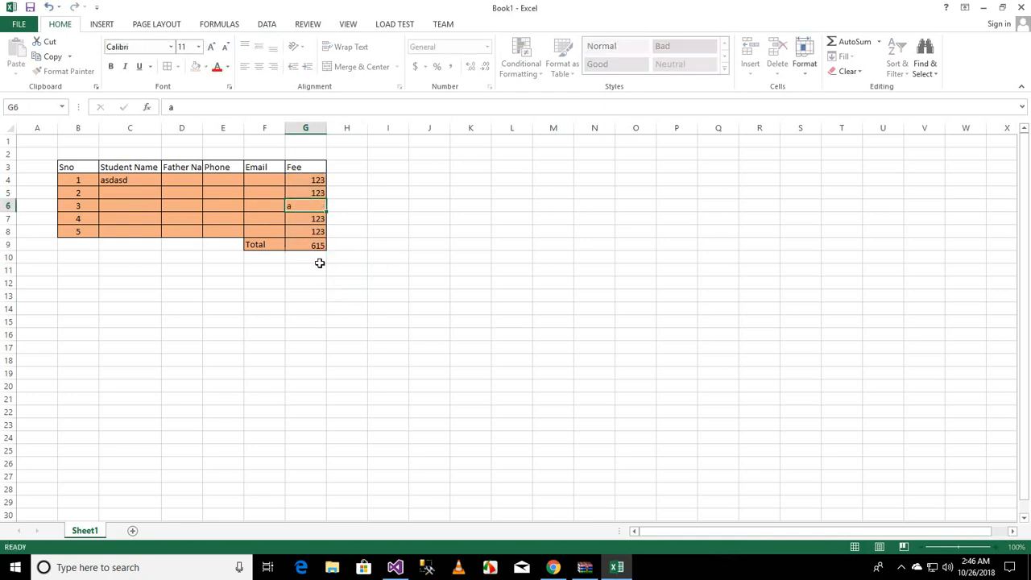
pyautogui.press('Return')
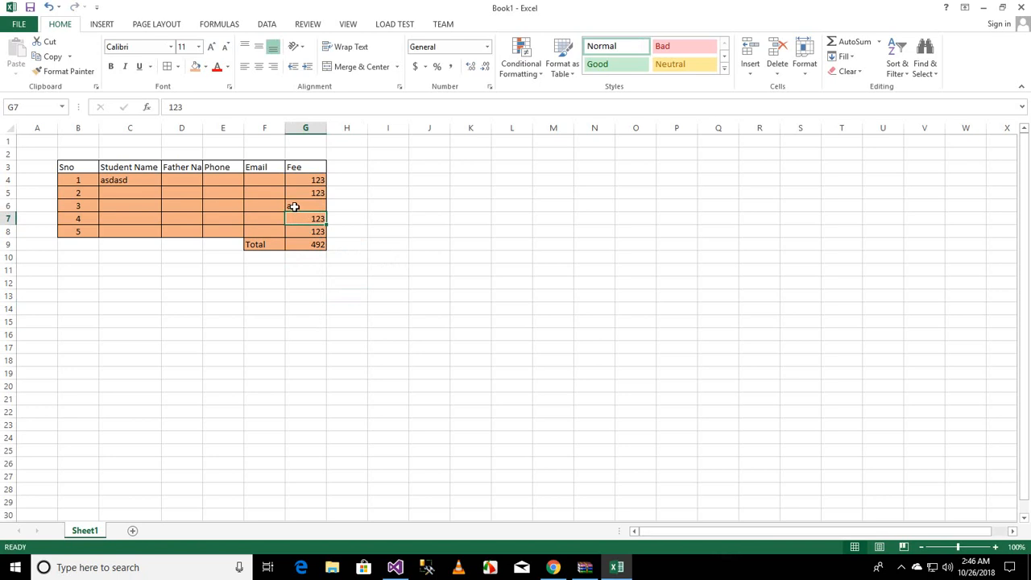
pyautogui.click(293, 207)
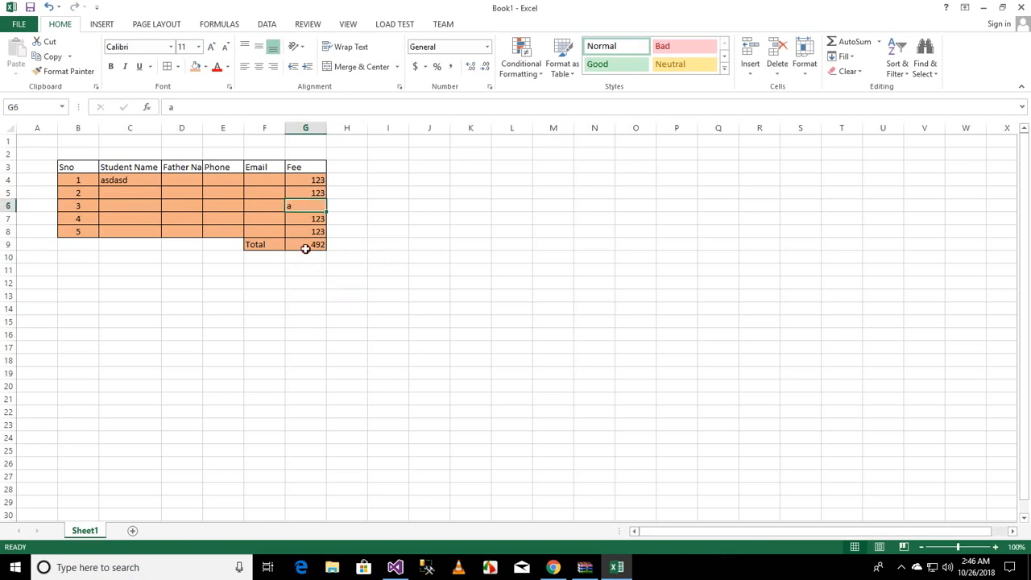
# Step: Clear the SUM formula from the Total cell G9
pyautogui.click(304, 246)
pyautogui.press('Delete')
pyautogui.click(317, 294)
pyautogui.click(312, 243)
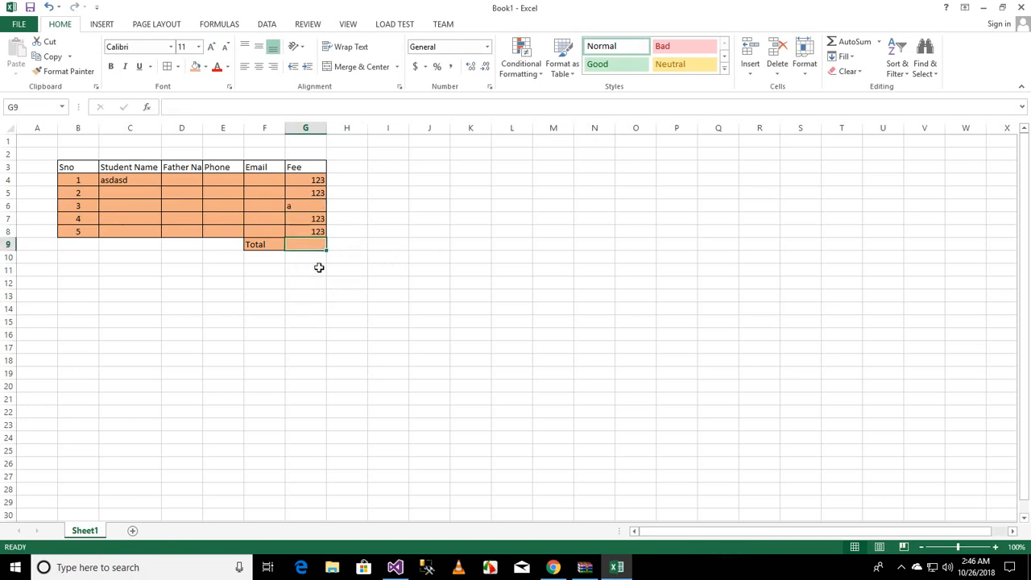
# Step: Replace the content of cell G6 with the text Heading
pyautogui.click(302, 207)
pyautogui.write('HEadlinf')
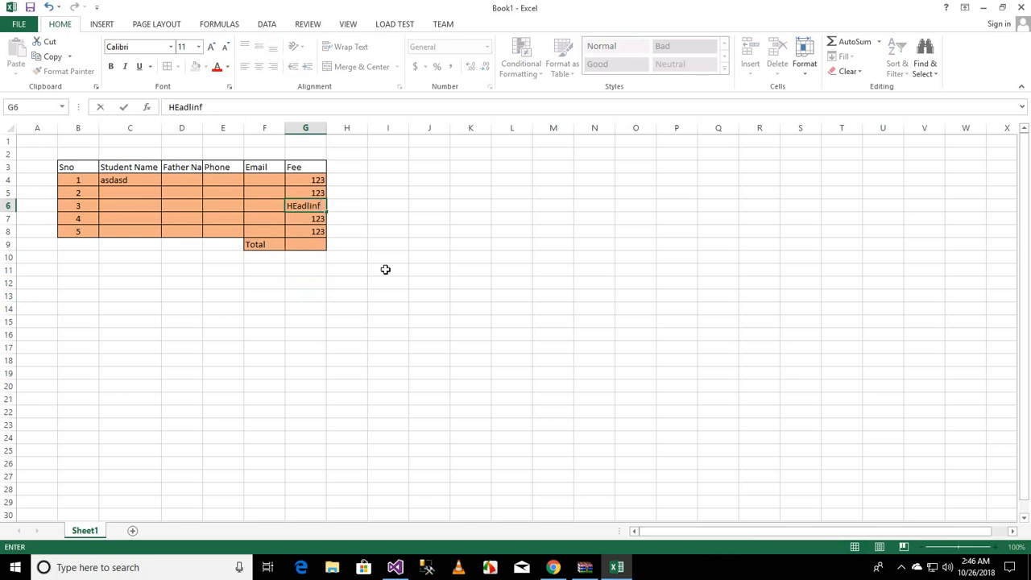
pyautogui.press('BackSpace')
pyautogui.press('BackSpace')
pyautogui.press('BackSpace')
pyautogui.press('BackSpace')
pyautogui.press('BackSpace')
pyautogui.press('BackSpace')
pyautogui.press('BackSpace')
pyautogui.write('ead')
pyautogui.press('BackSpace')
pyautogui.press('BackSpace')
pyautogui.press('BackSpace')
pyautogui.write('eading')
pyautogui.press('Return')
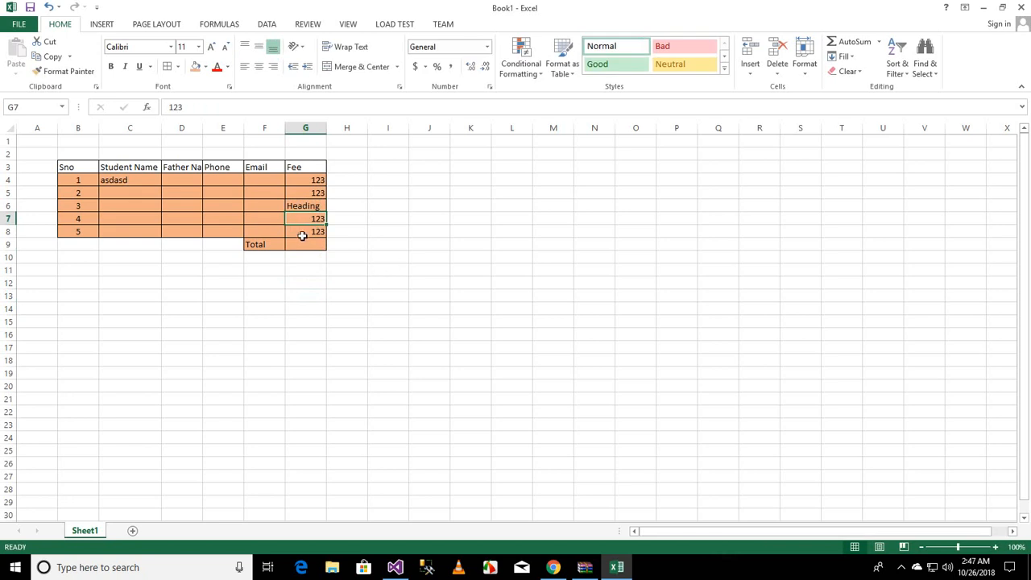
# Step: Insert an AutoSum in G9, accepting the suggested range G7:G8
pyautogui.click(306, 244)
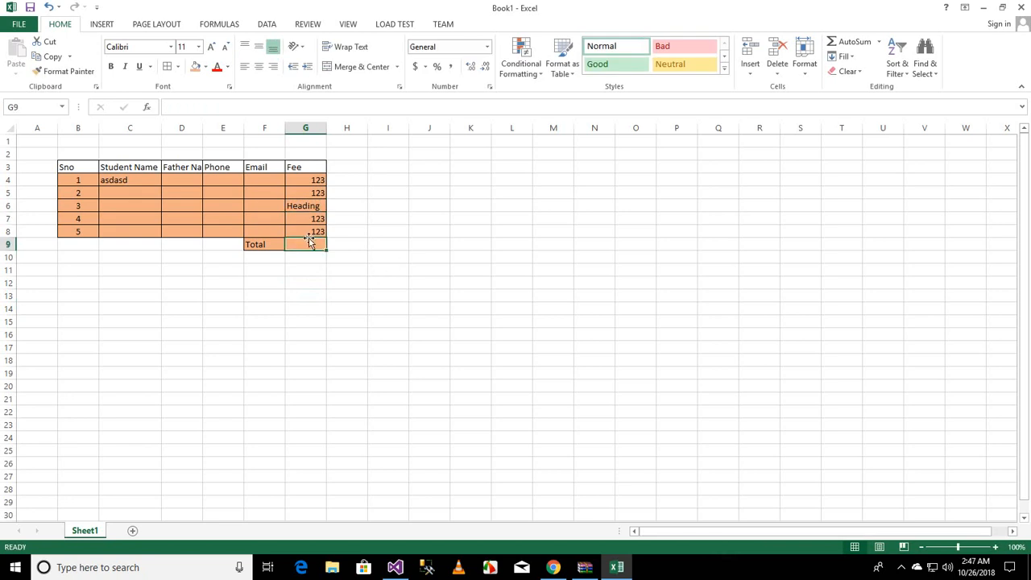
pyautogui.click(862, 42)
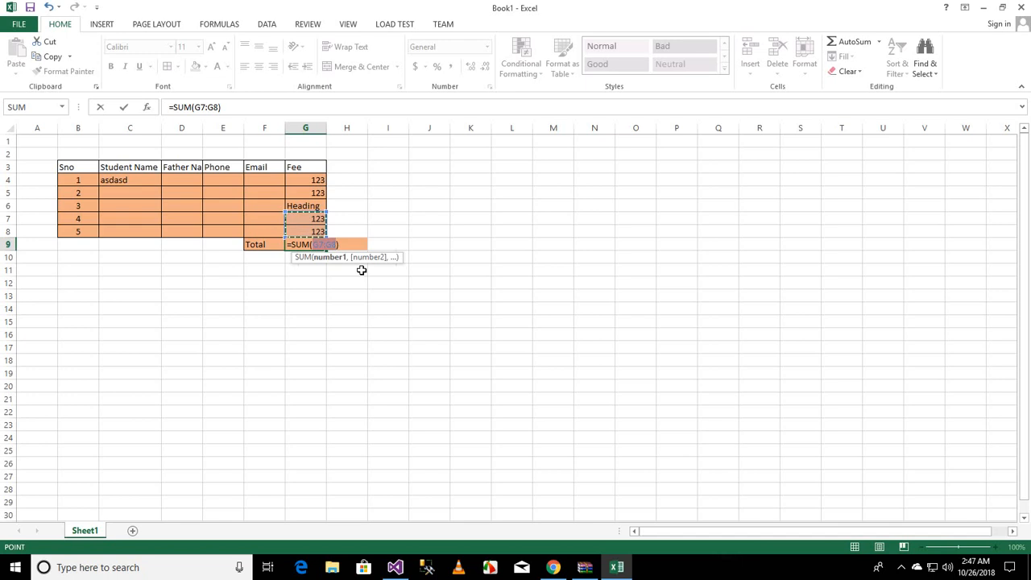
pyautogui.press('Return')
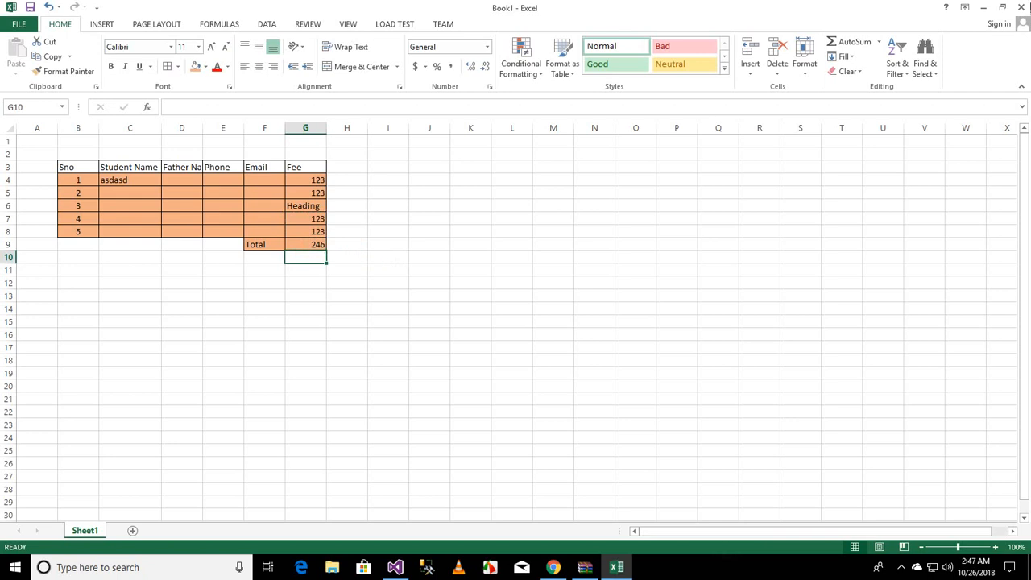
# Step: Open the AutoSum function options list
pyautogui.click(879, 42)
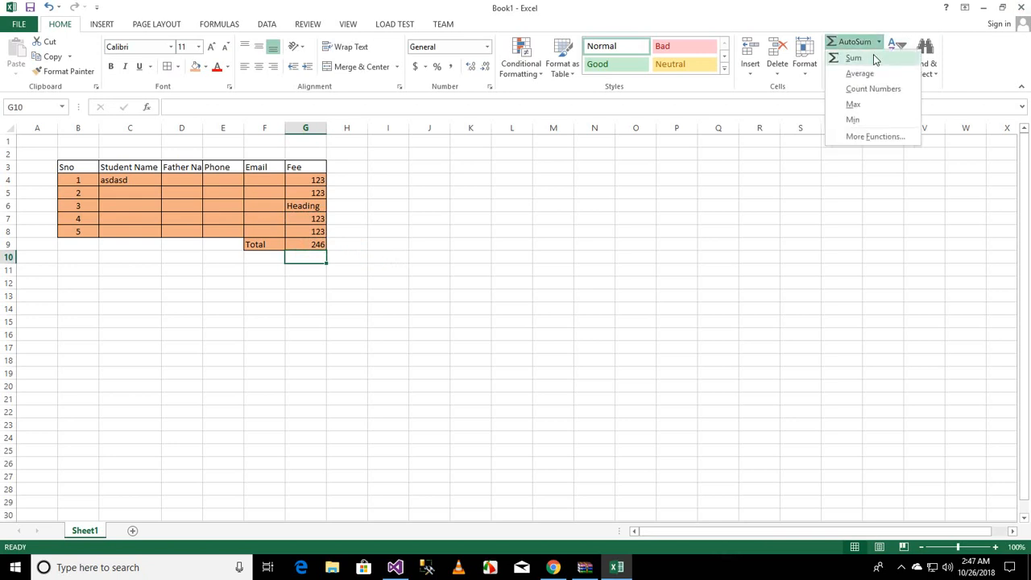